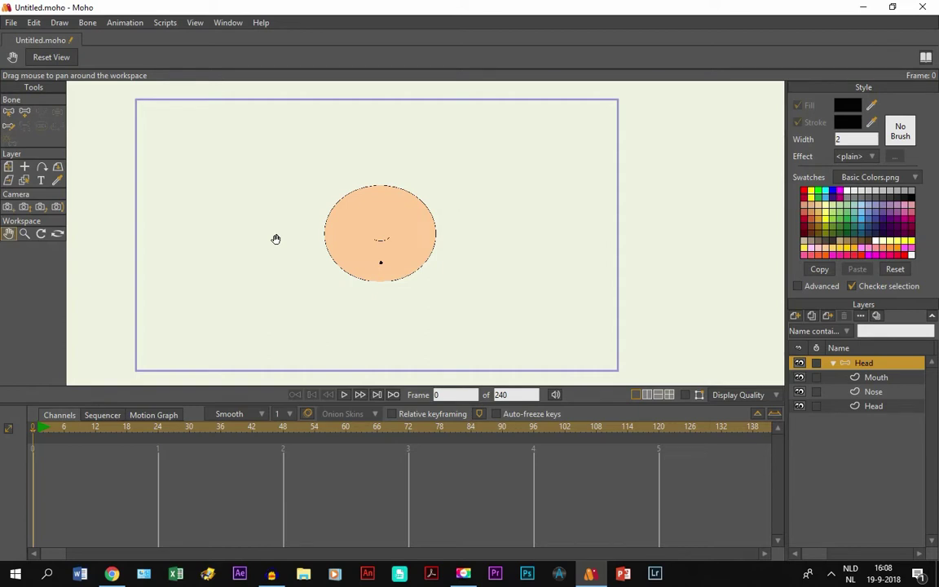
Recentre the face and add a new group layer named Eyes in the Head group
scroll(367, 249, up, 6)
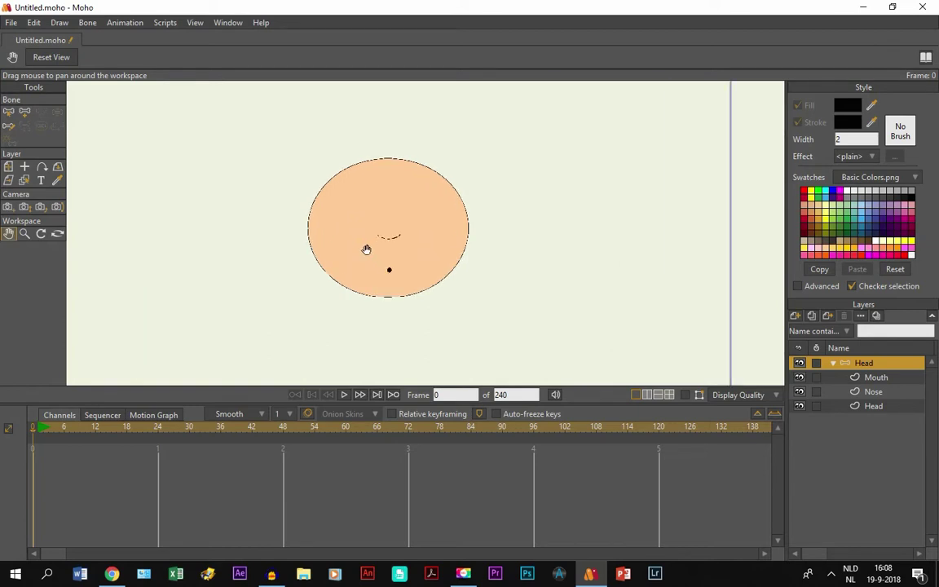
drag(348, 266, 298, 279)
click(879, 380)
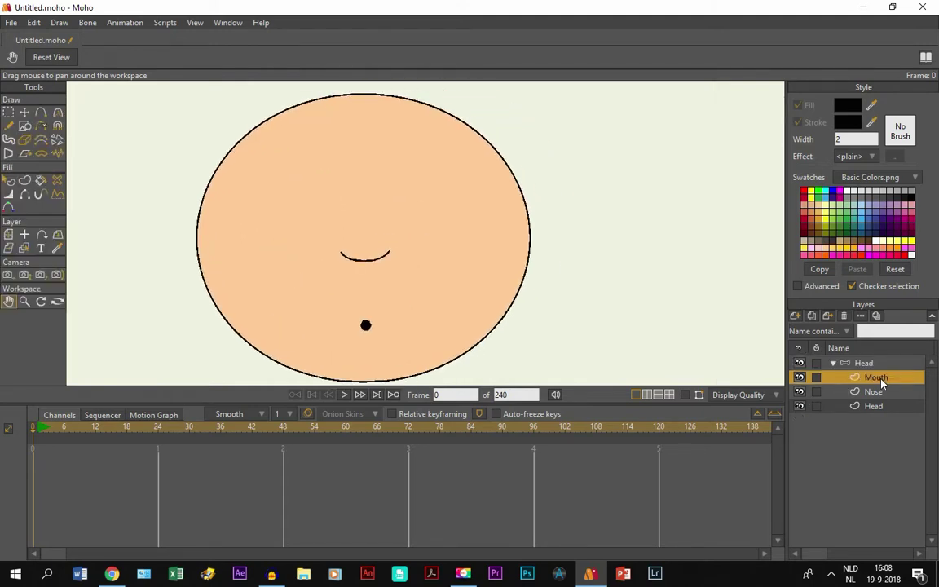
click(797, 320)
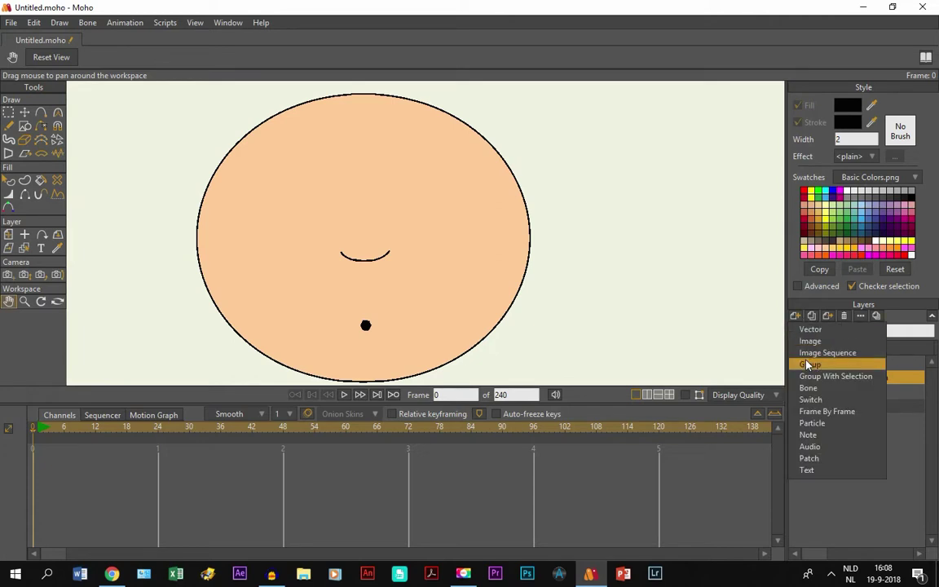
click(809, 364)
double_click(877, 379)
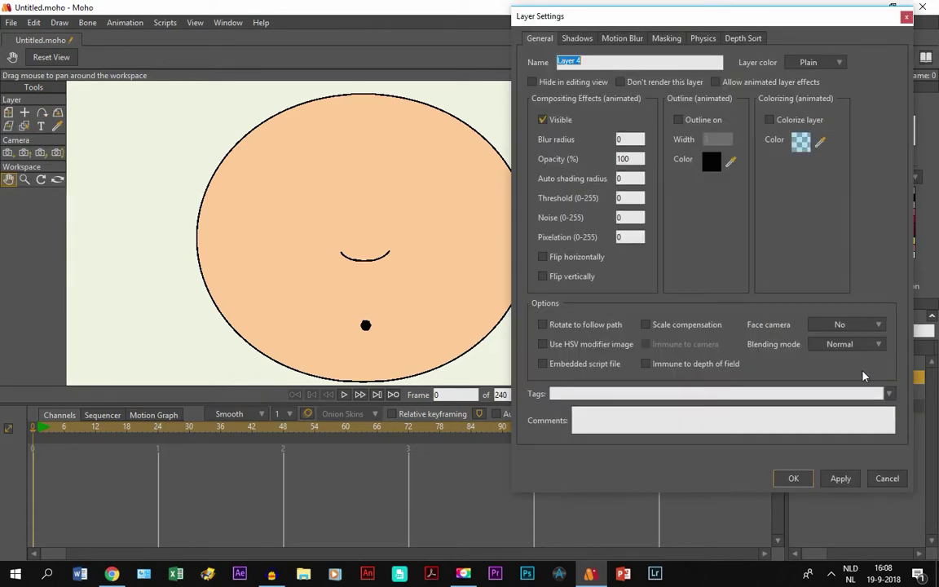
text(Eyes)
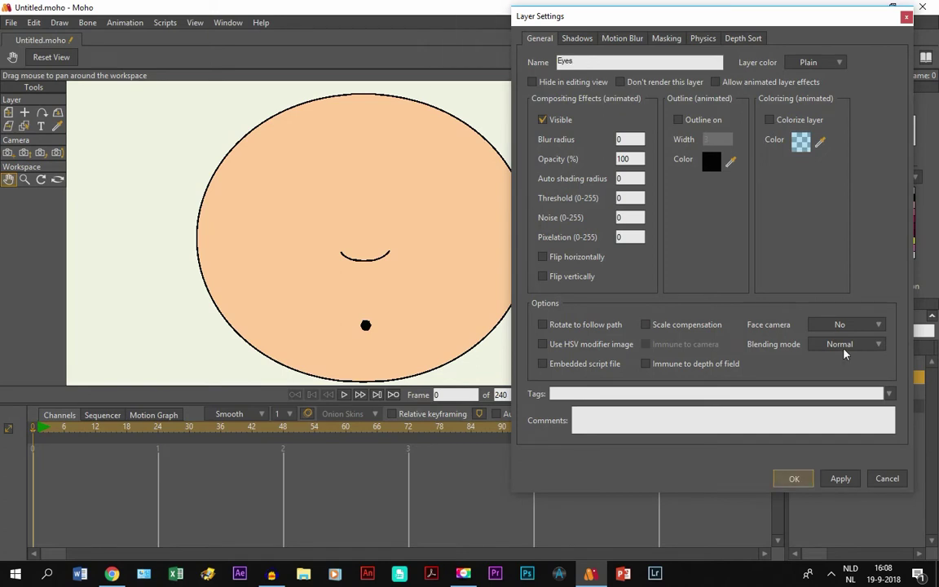
key(Return)
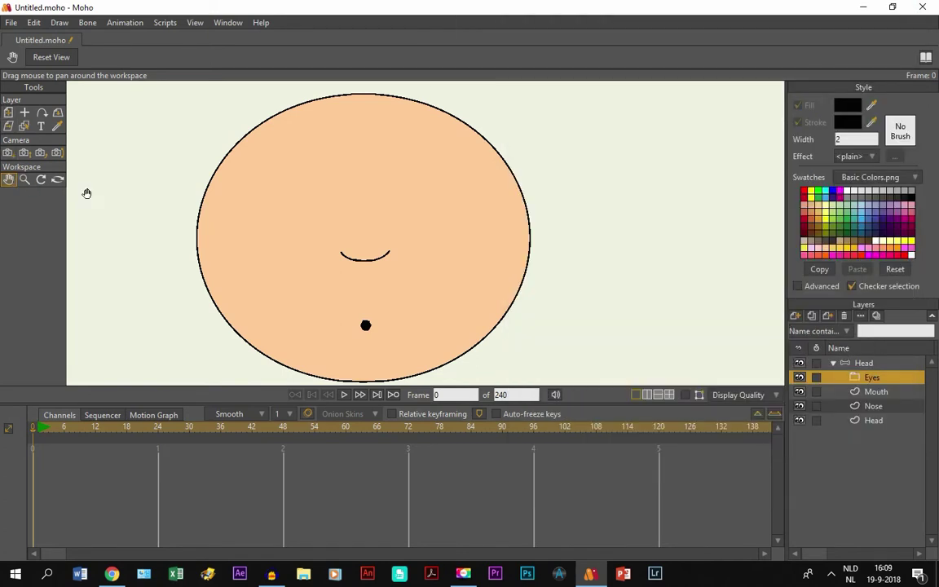
Add a new vector layer above the group and rename it Eyes
click(795, 315)
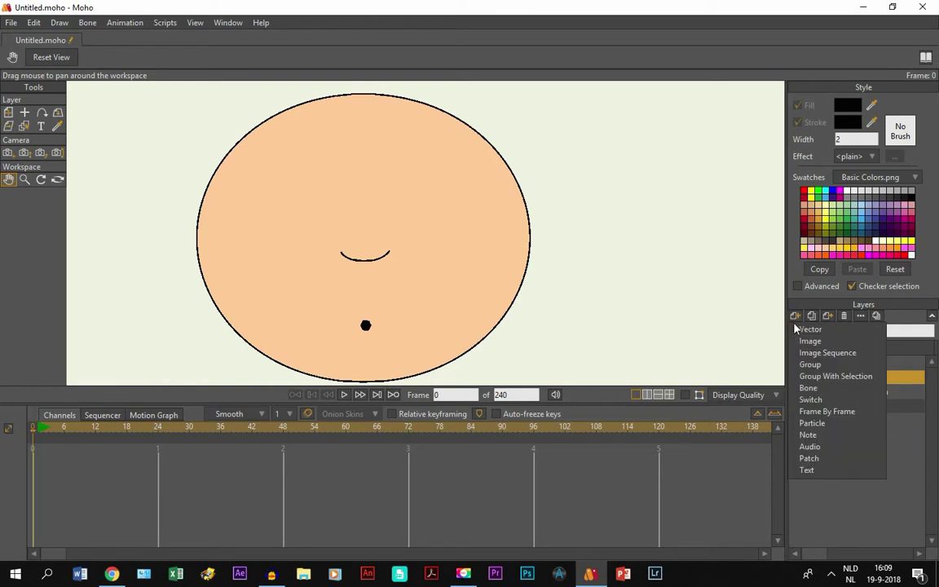
click(840, 380)
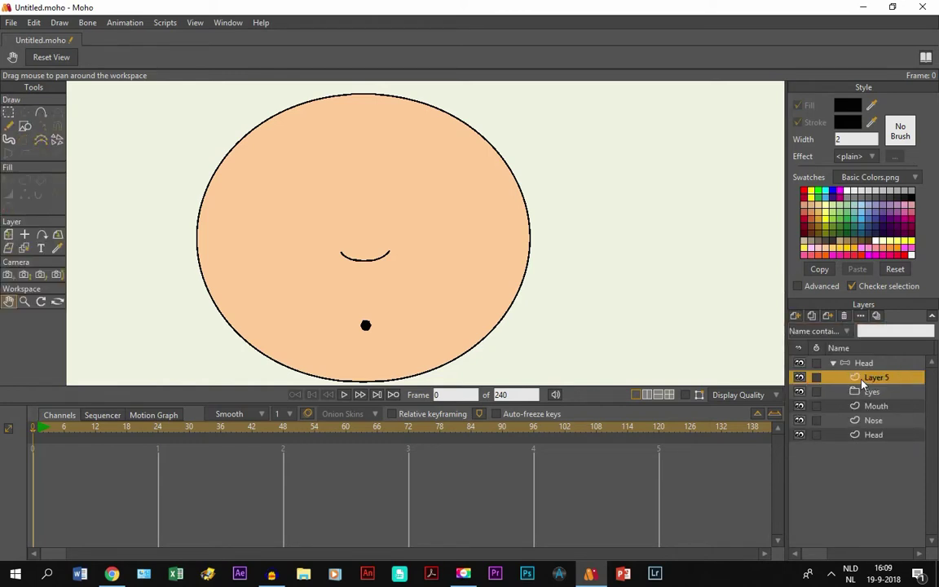
double_click(856, 381)
key(Caps_Lock)
key(Caps_Lock)
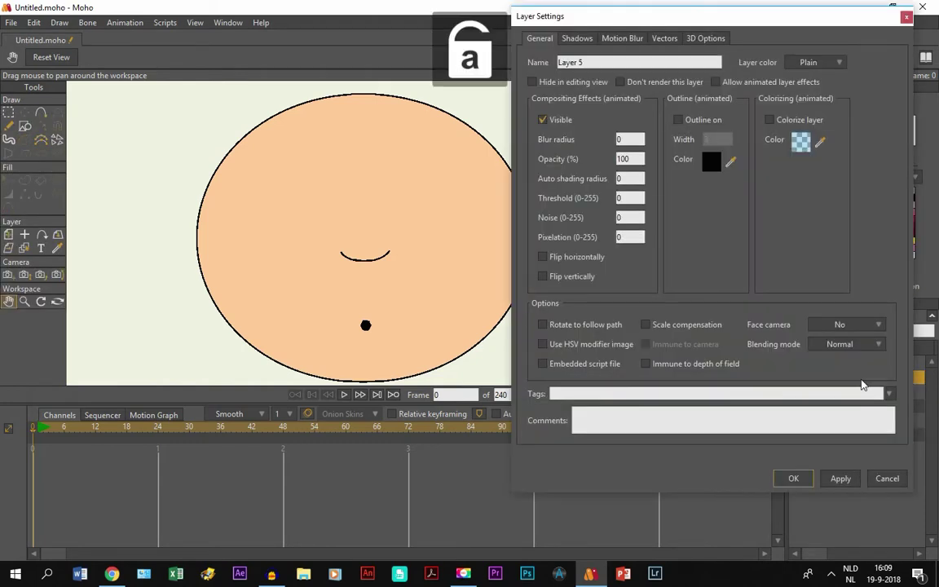
key(r)
click(648, 13)
key(Caps_Lock)
text(E)
key(Caps_Lock)
text(yes)
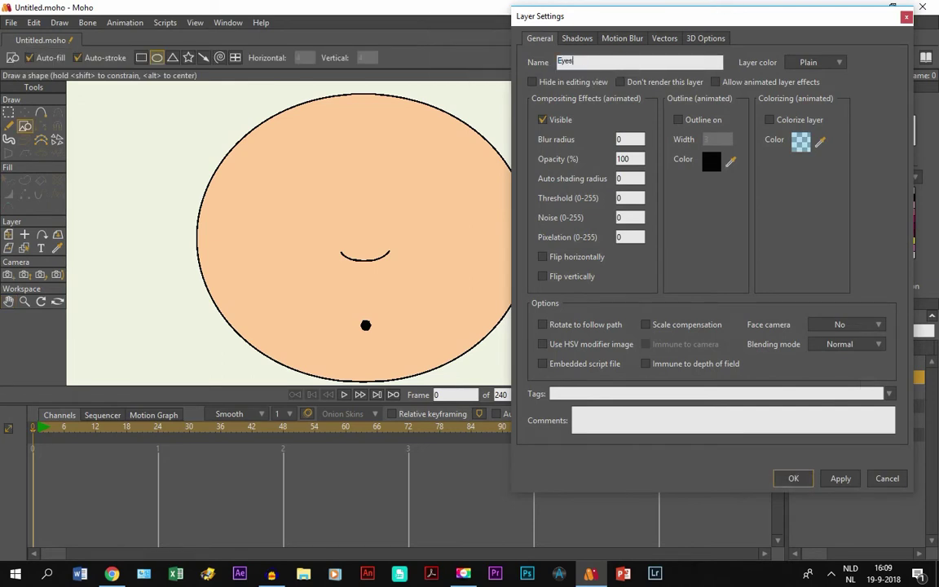
key(Return)
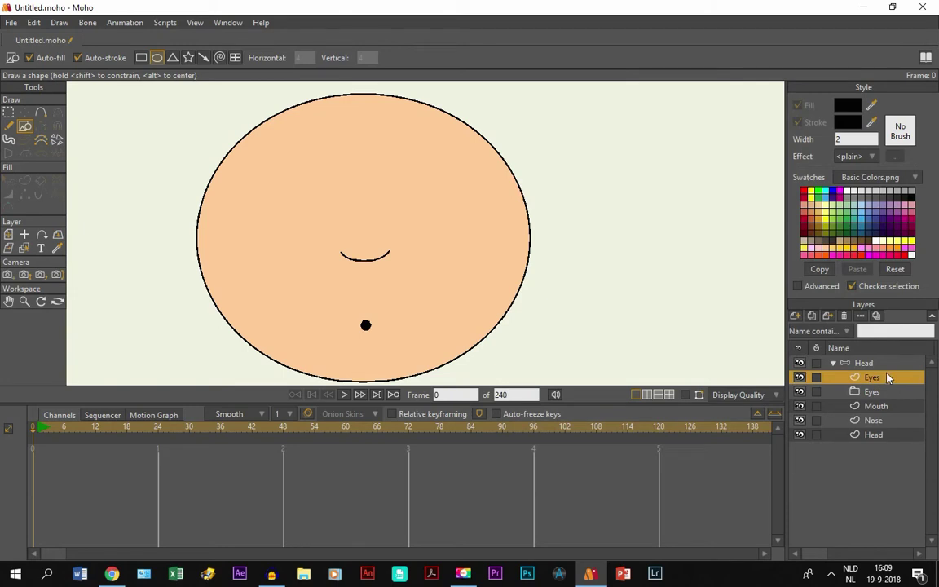
Nest the Eyes layer in the Eyes group, draw a large white oval high on the head, and sample peach fill
drag(892, 378, 885, 399)
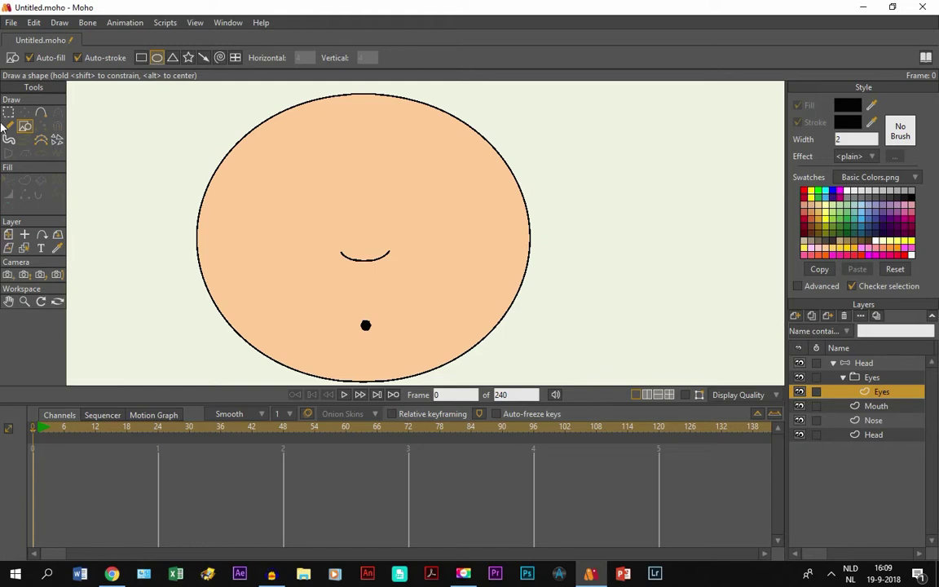
click(848, 194)
drag(242, 145, 497, 266)
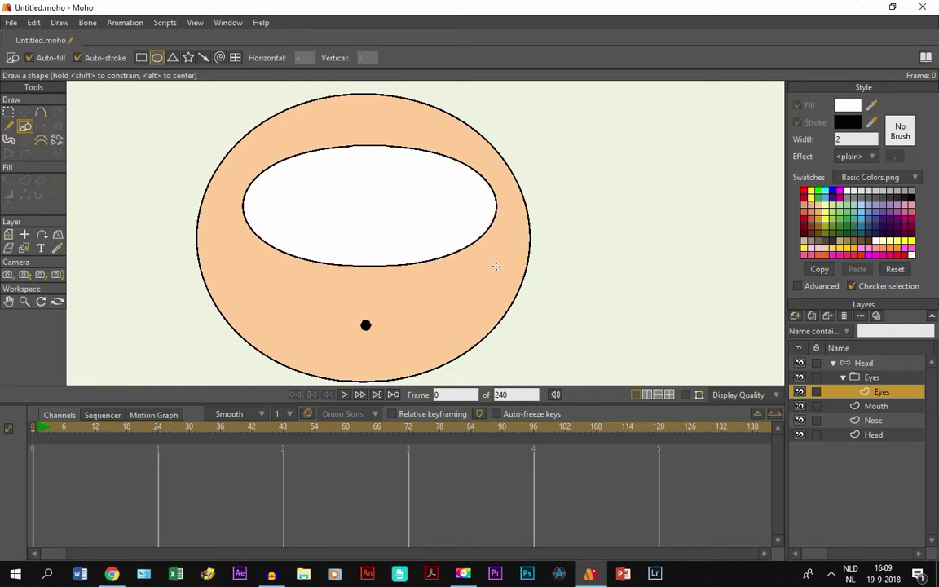
click(24, 112)
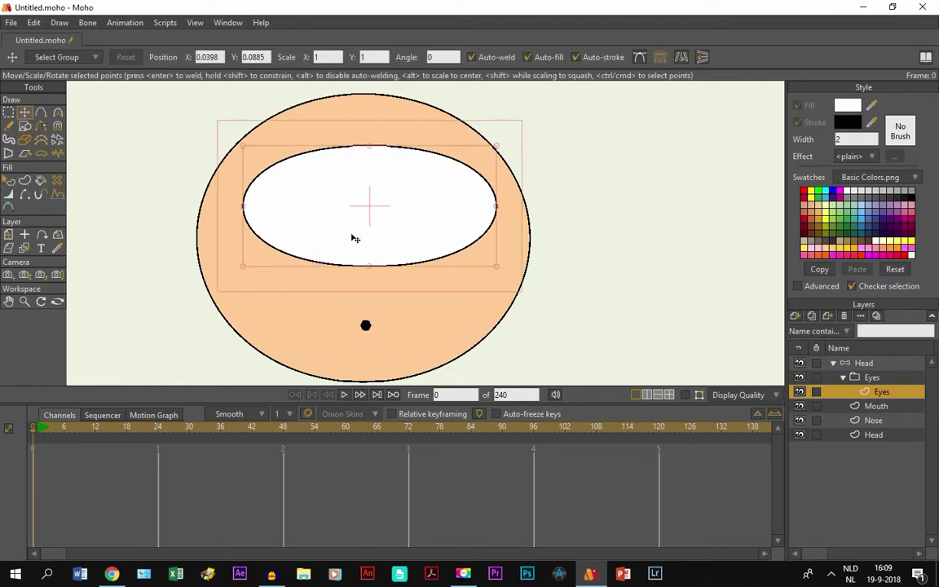
drag(352, 236, 359, 205)
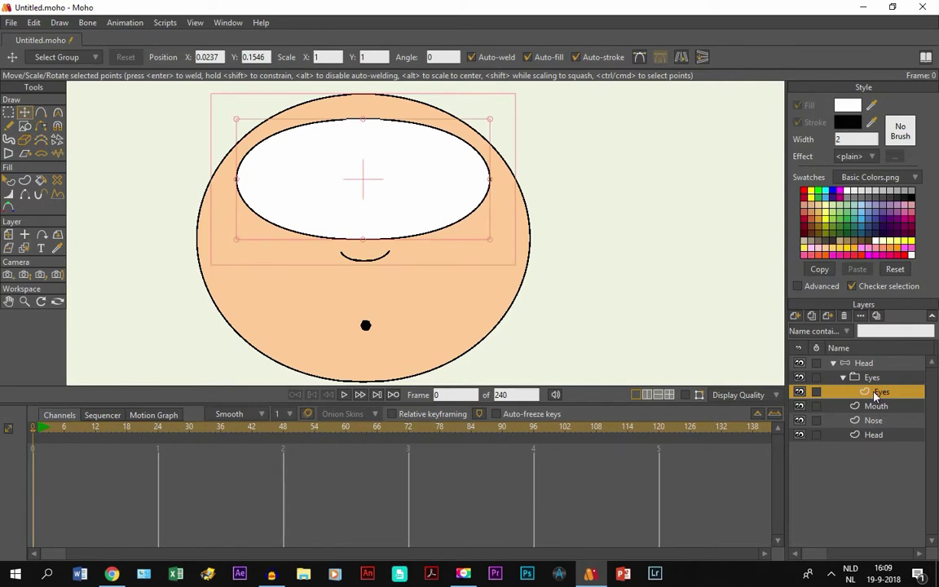
click(58, 250)
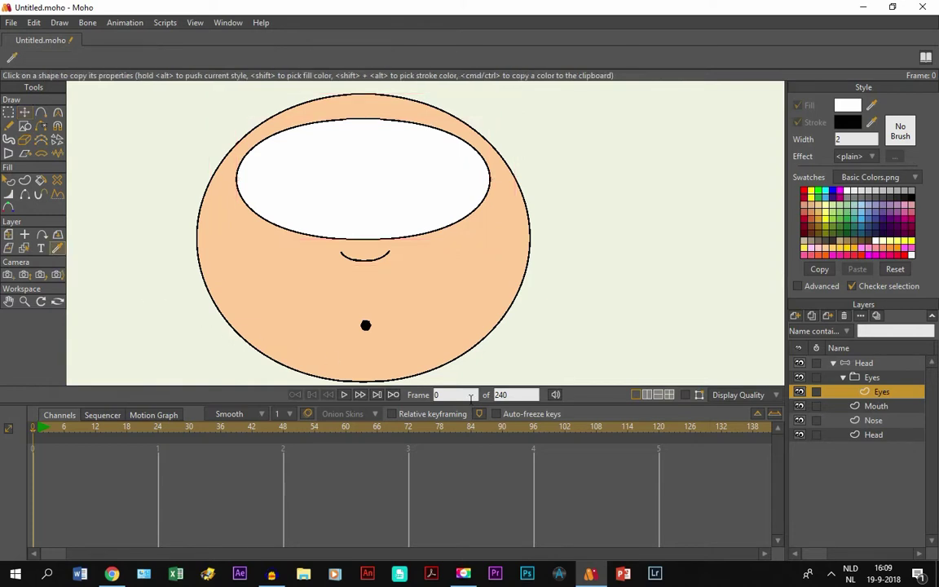
click(253, 259)
Draw a small peach oval in the eye's upper left and duplicate it just below
click(25, 126)
scroll(334, 146, up, 3)
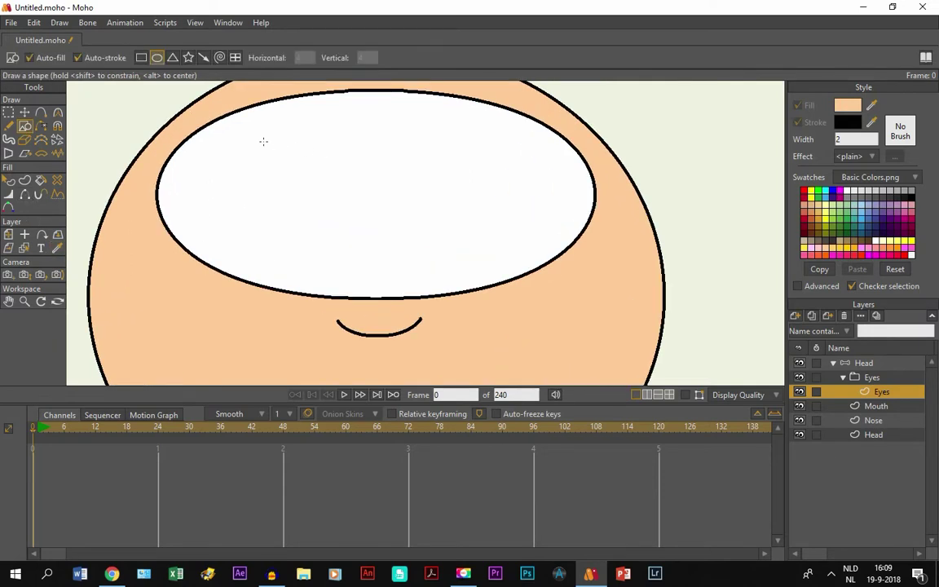
mouse_move(252, 137)
mouse_down()
mouse_move(273, 160)
mouse_move(359, 174)
mouse_up()
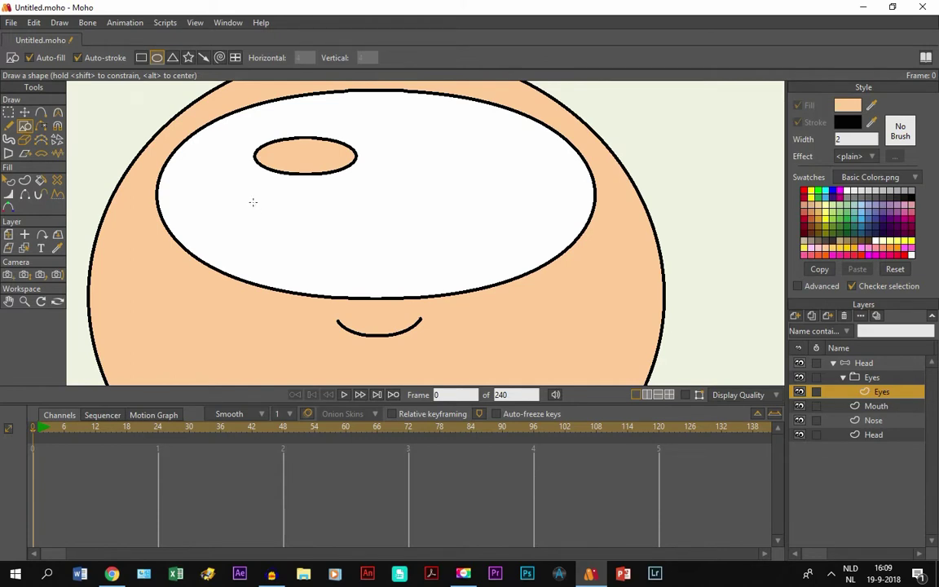
key(t)
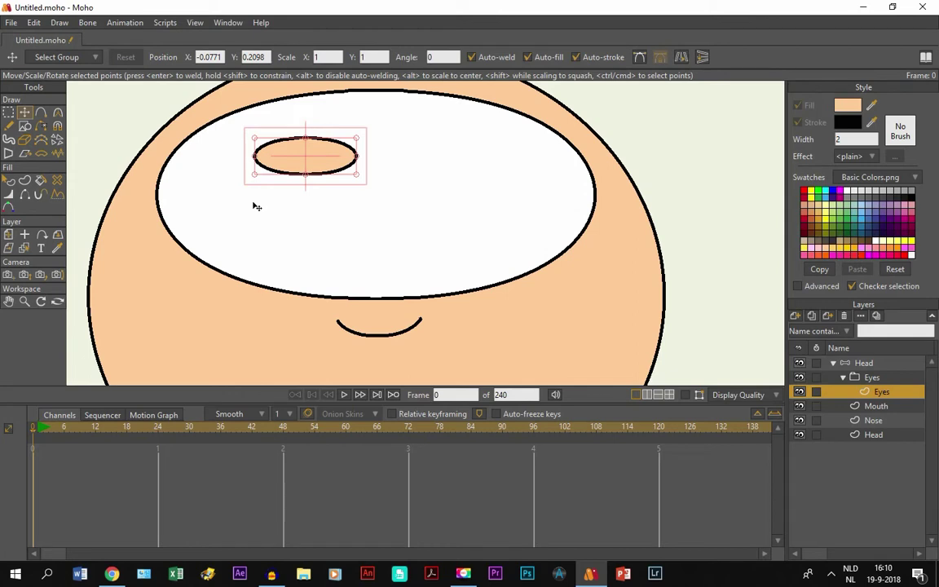
key(ctrl+c)
key(ctrl+v)
drag(300, 146, 329, 222)
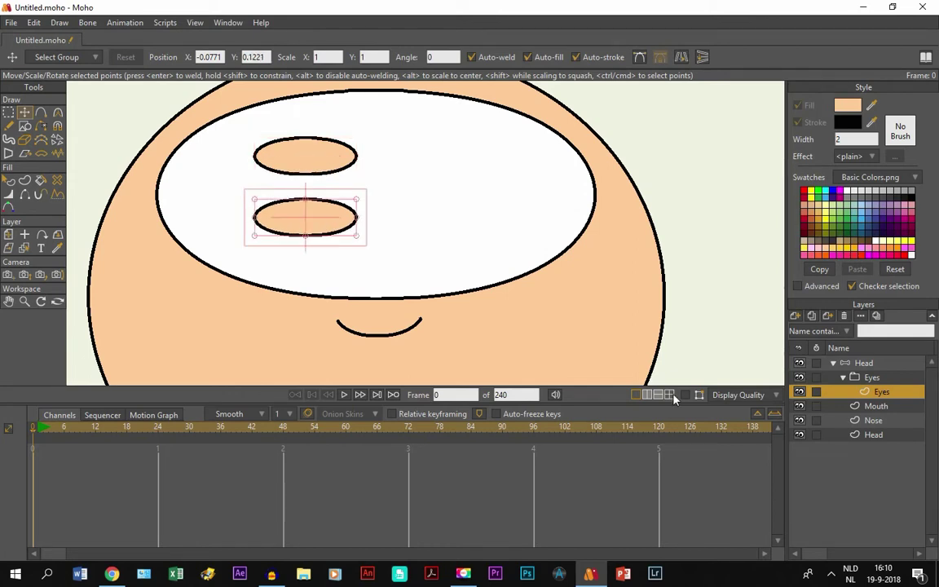
Copy the stacked pair of ovals and place the duplicate pair on the right side
key(ctrl+a)
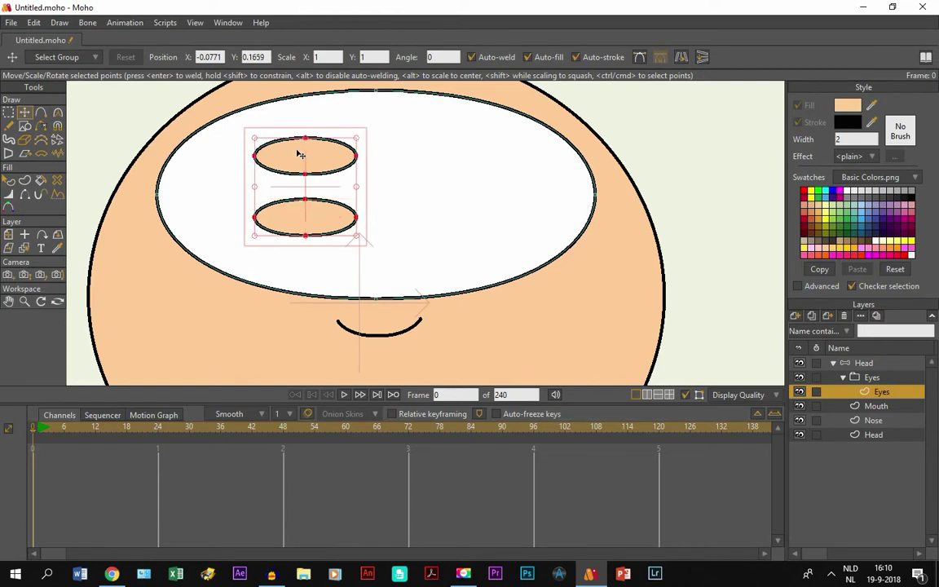
key(ctrl+c)
key(ctrl+v)
drag(324, 162, 451, 195)
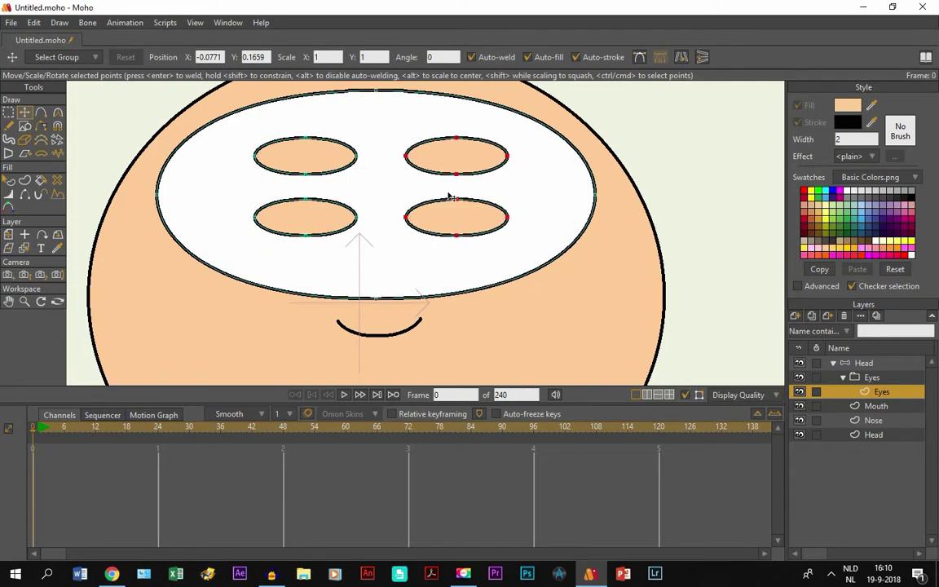
click(795, 316)
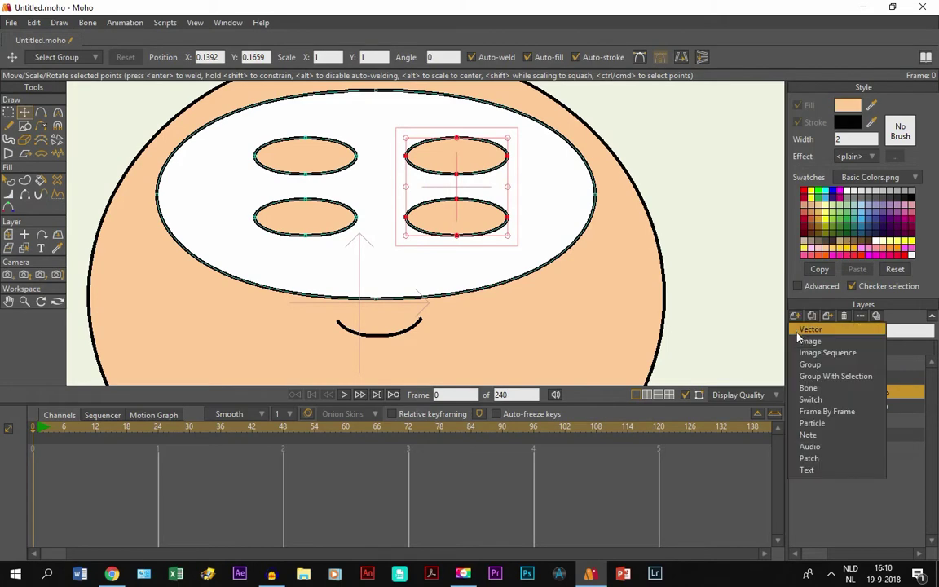
Add a vector layer named Mask in the Eyes group, below the Eyes layer
click(800, 331)
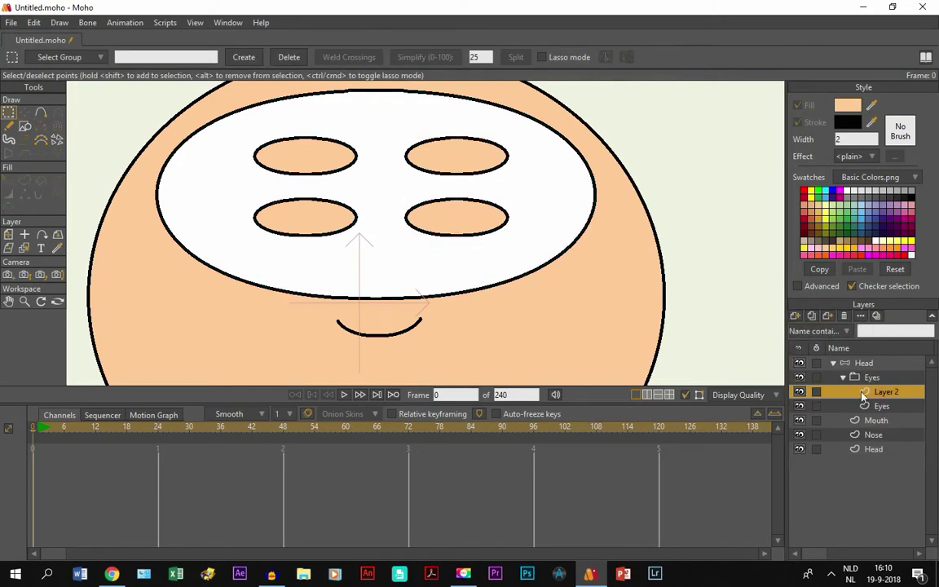
double_click(862, 396)
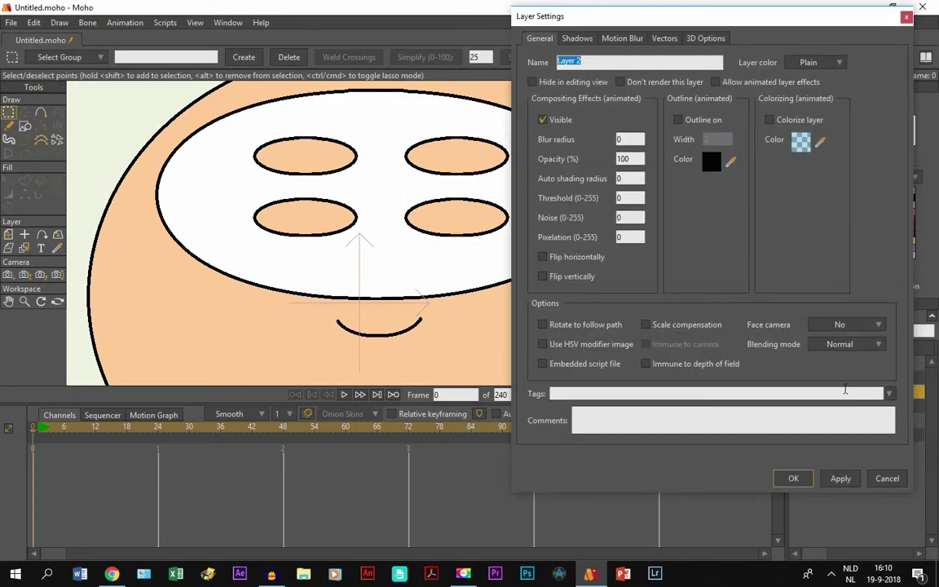
key(Caps_Lock)
text(M)
key(Caps_Lock)
text(ask)
key(Return)
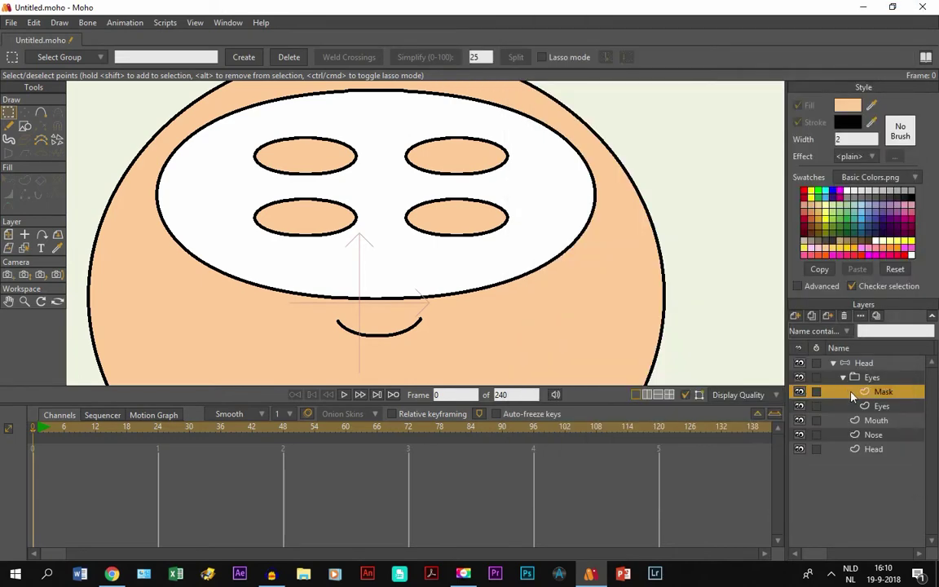
drag(866, 406, 866, 394)
On the Mask layer, draw a circle over each eye's pair of ovals
click(883, 406)
click(24, 127)
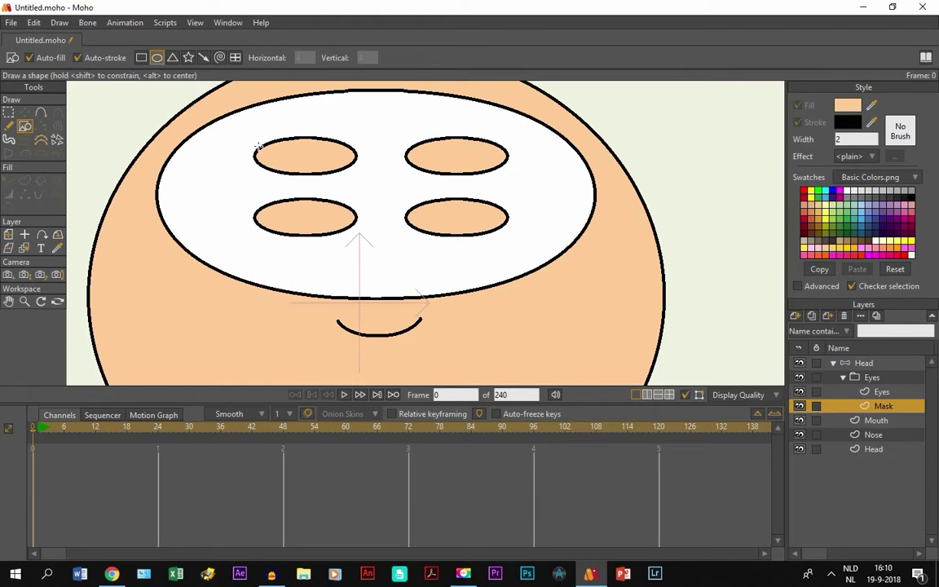
drag(264, 149, 350, 229)
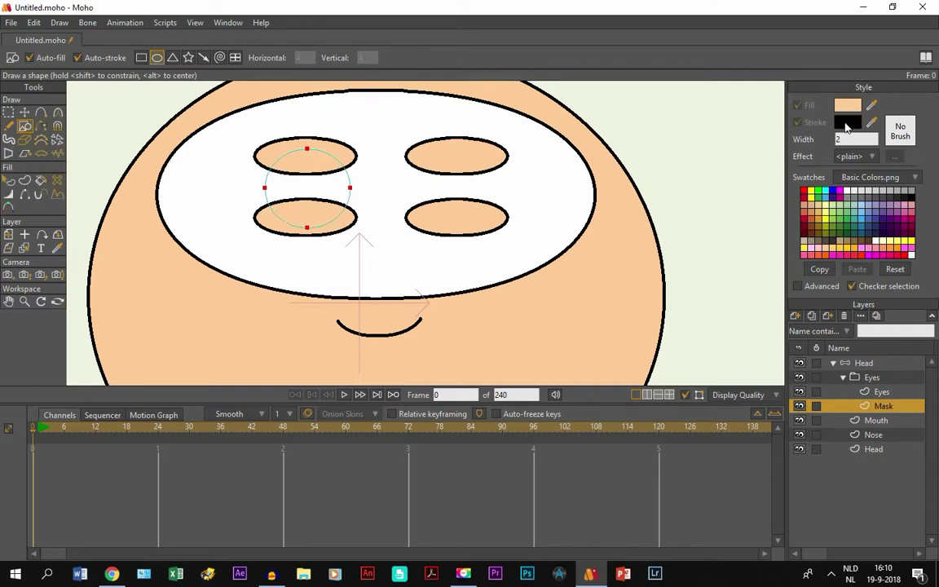
click(24, 112)
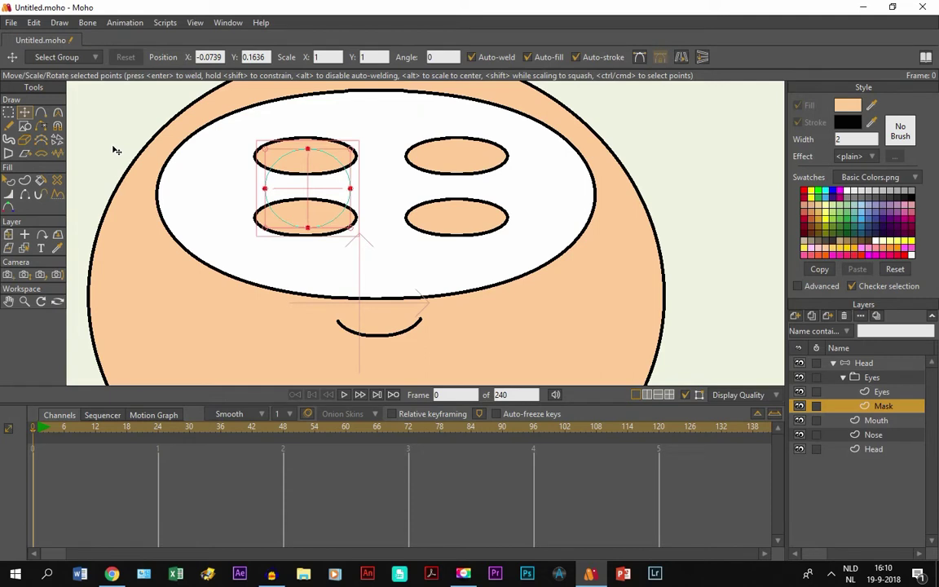
key(ctrl+c)
key(ctrl+v)
drag(301, 194, 450, 203)
double_click(319, 157)
drag(322, 174, 319, 174)
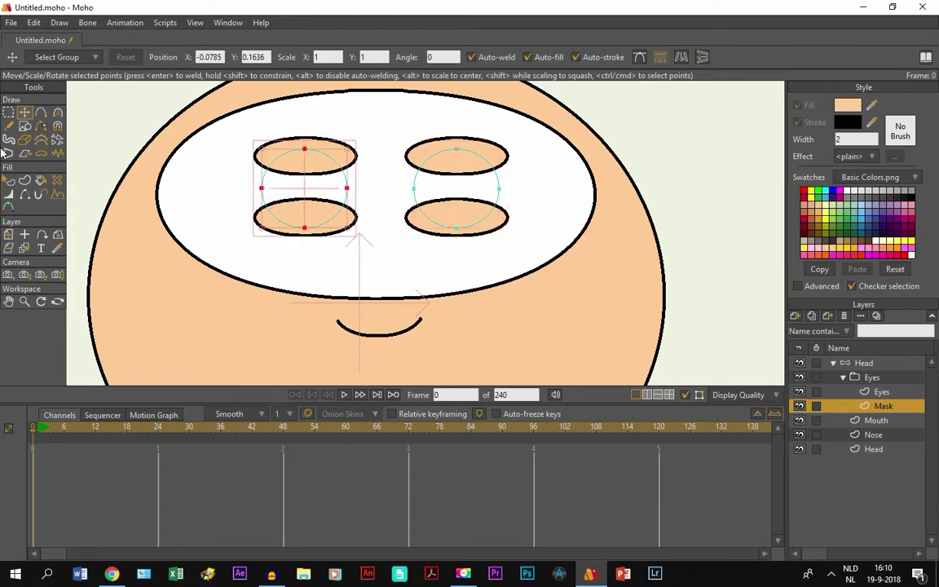
On the Eyes layer, align the upper and lower eyelid ovals around each eye
click(881, 391)
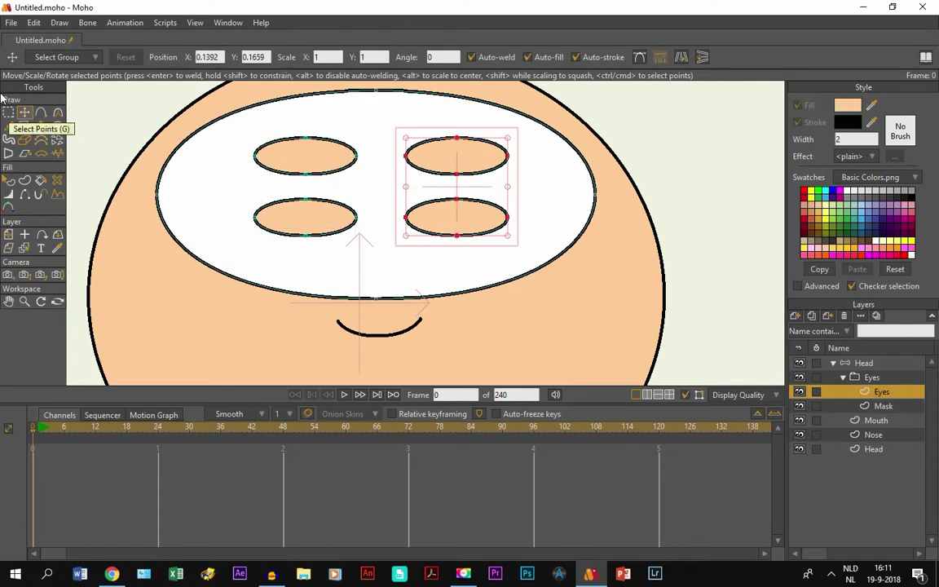
shift+double_click(296, 159)
drag(296, 160, 296, 157)
click(437, 222)
double_click(434, 221)
double_click(287, 219)
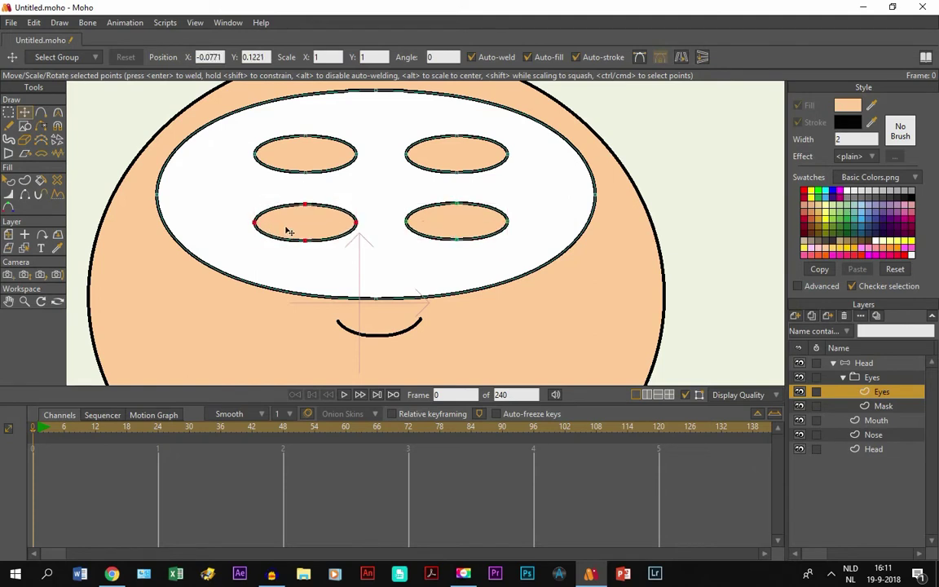
shift+double_click(288, 169)
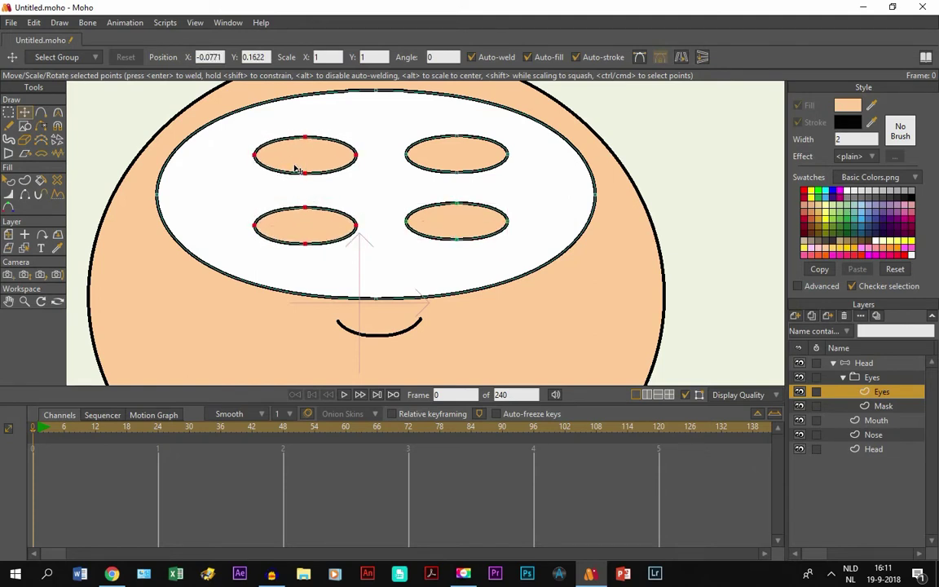
Draw a black round pupil between the left eyelid ovals
click(25, 125)
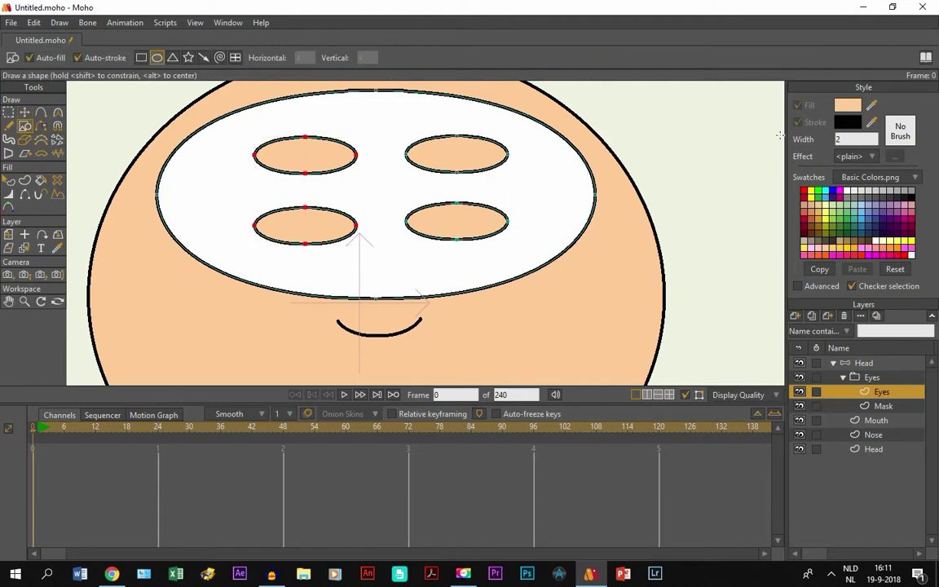
click(912, 197)
scroll(274, 172, up, 1)
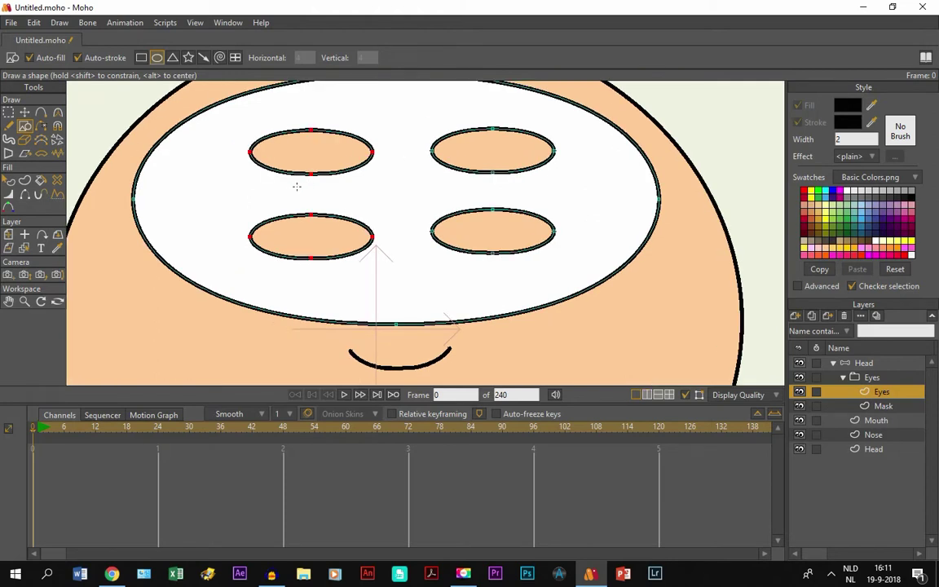
drag(297, 186, 318, 205)
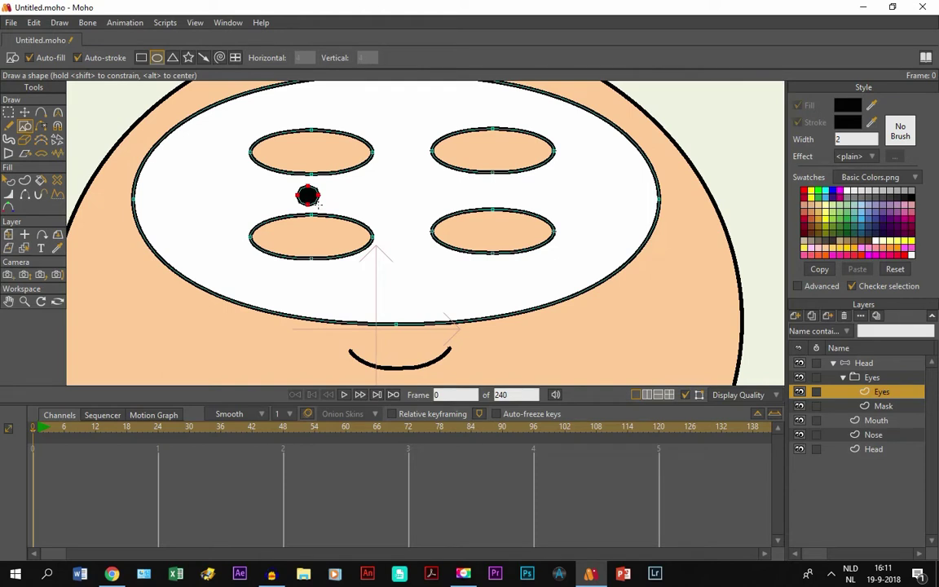
Duplicate the pupil into the right eye and lower the lower-right eyelid oval slightly
key(t)
key(ctrl+c)
key(ctrl+v)
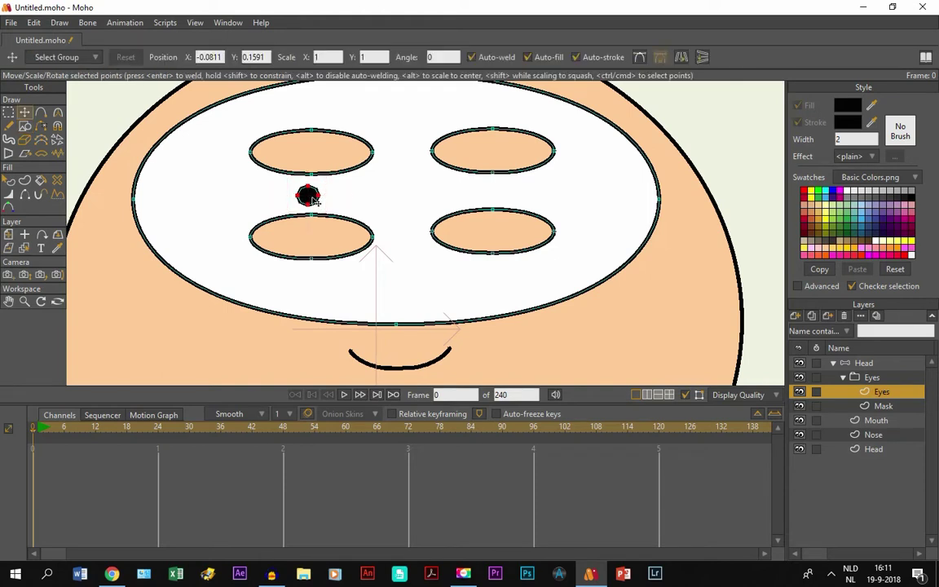
drag(321, 209, 488, 245)
click(489, 227)
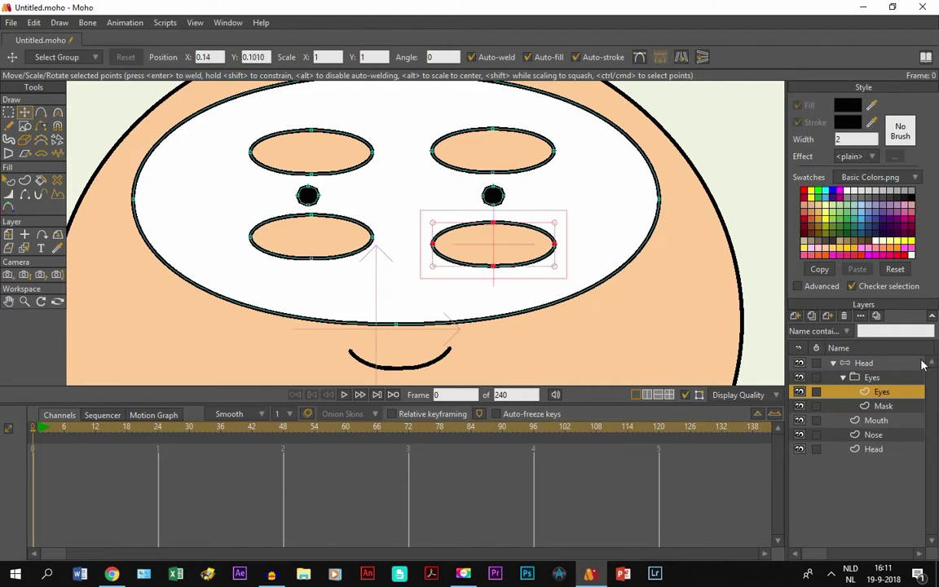
click(883, 405)
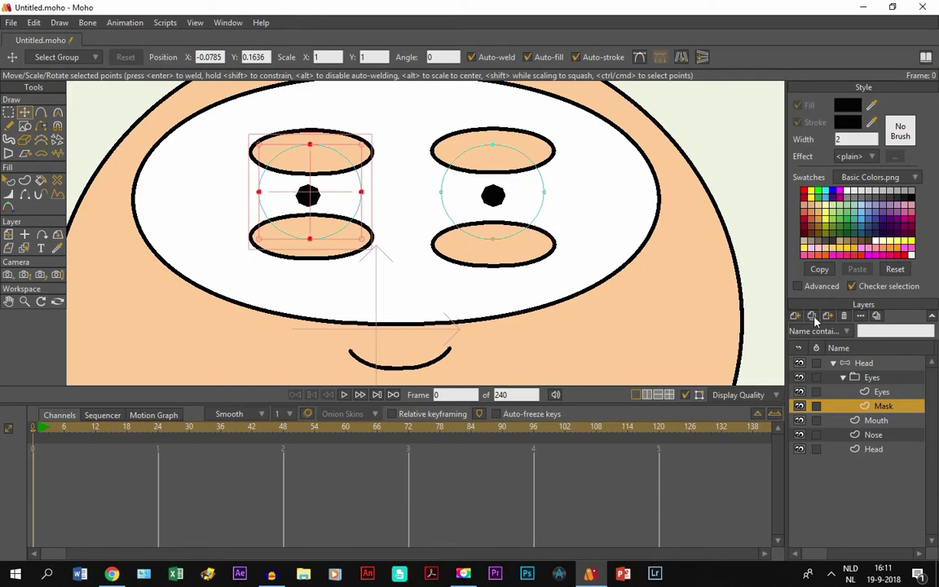
Set the Eyes group's masking to Hide all, then select the Mask layer
double_click(887, 385)
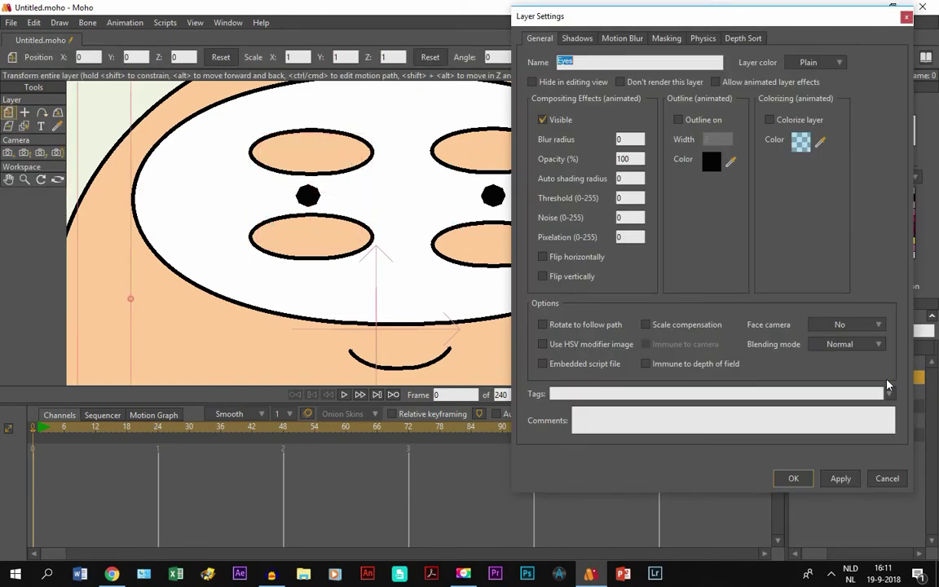
click(662, 40)
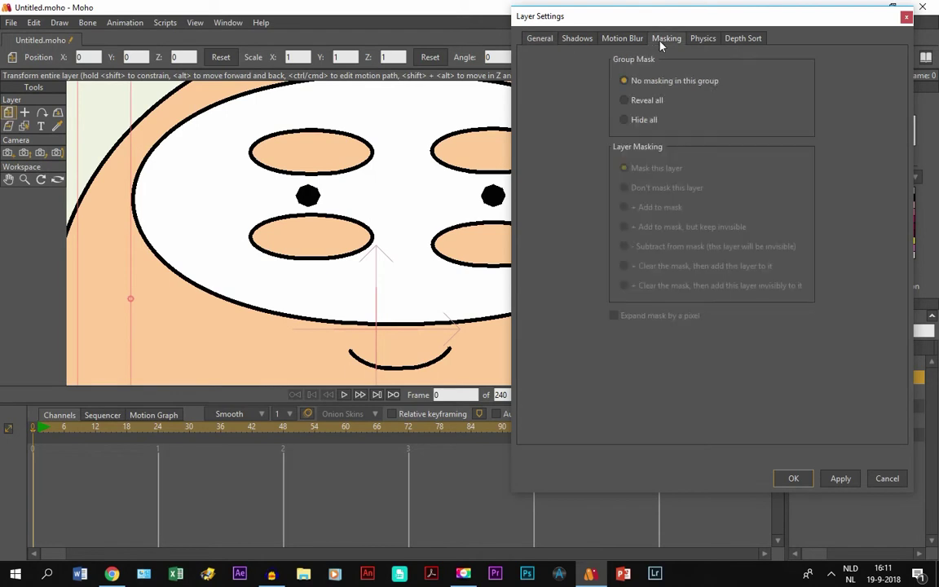
click(625, 121)
click(793, 479)
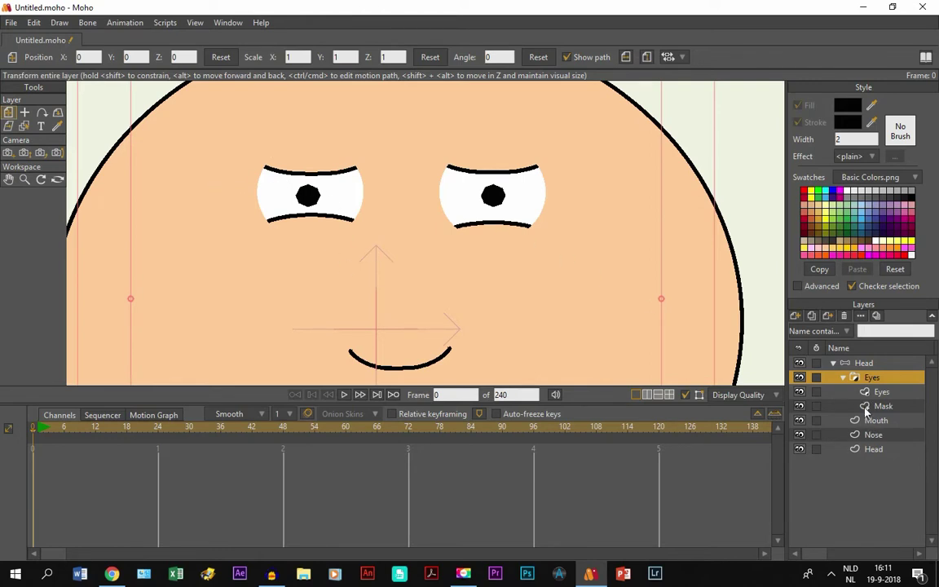
ctrl+alt+click(300, 225)
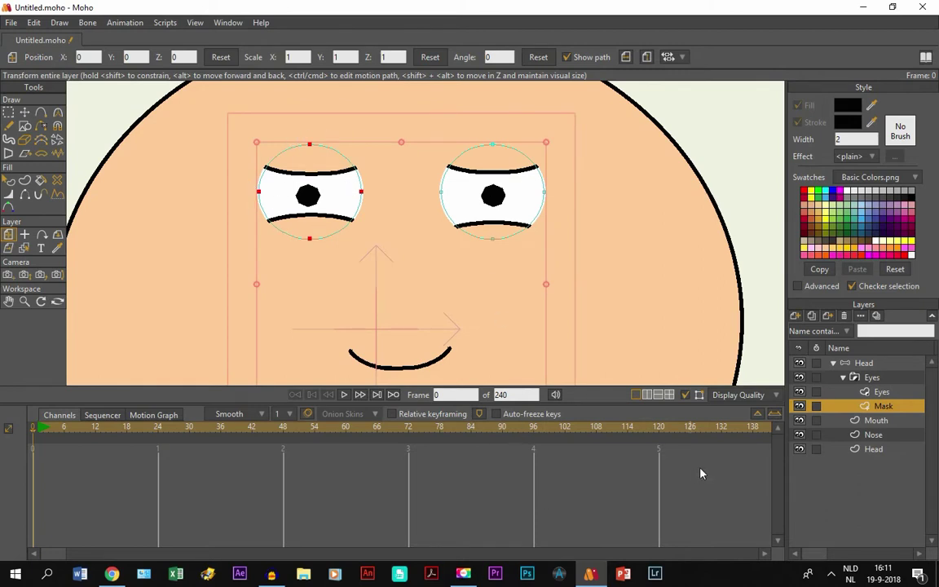
Set the Mask layer's masking to Add to mask with Exclude strokes
double_click(856, 410)
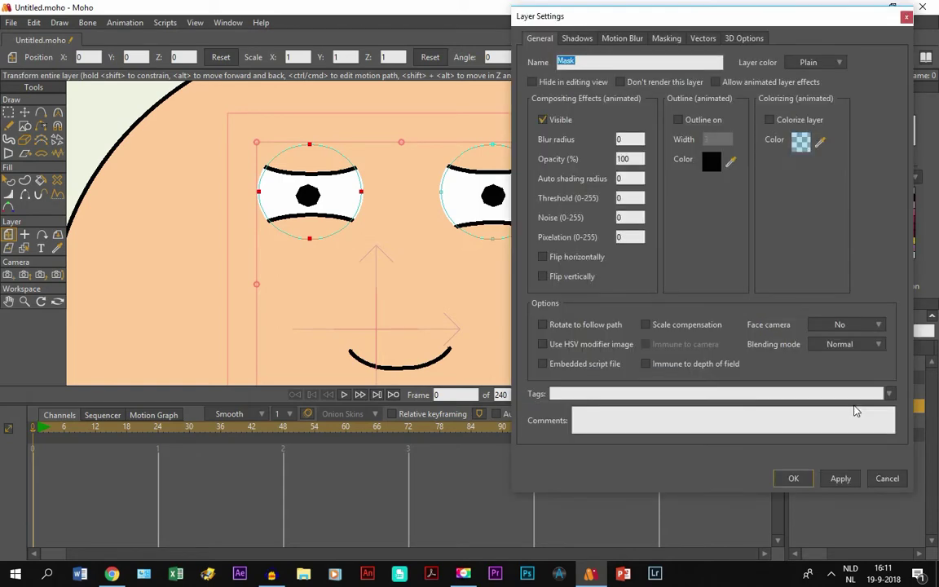
click(666, 39)
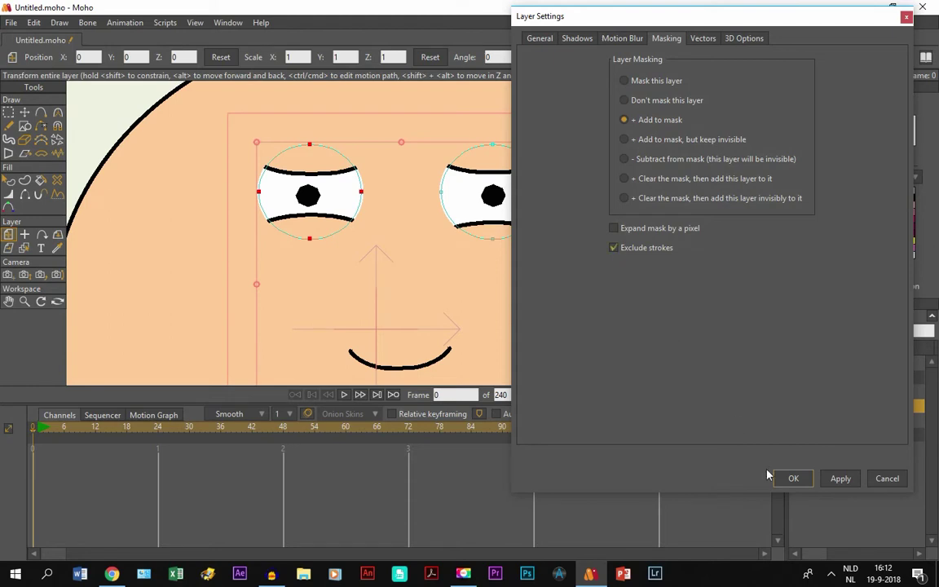
click(792, 479)
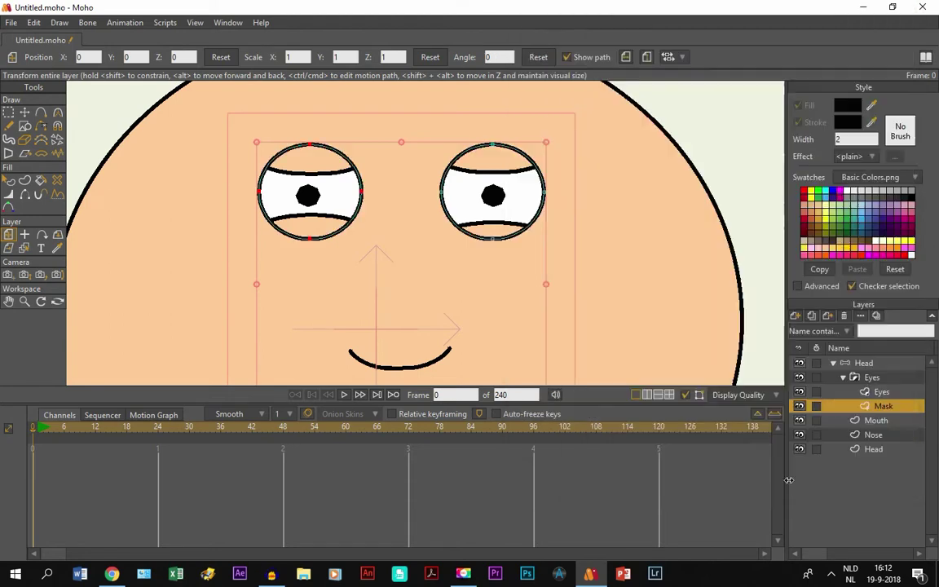
Reshape the left upper eyelid oval to follow the top edge of the eye
click(881, 392)
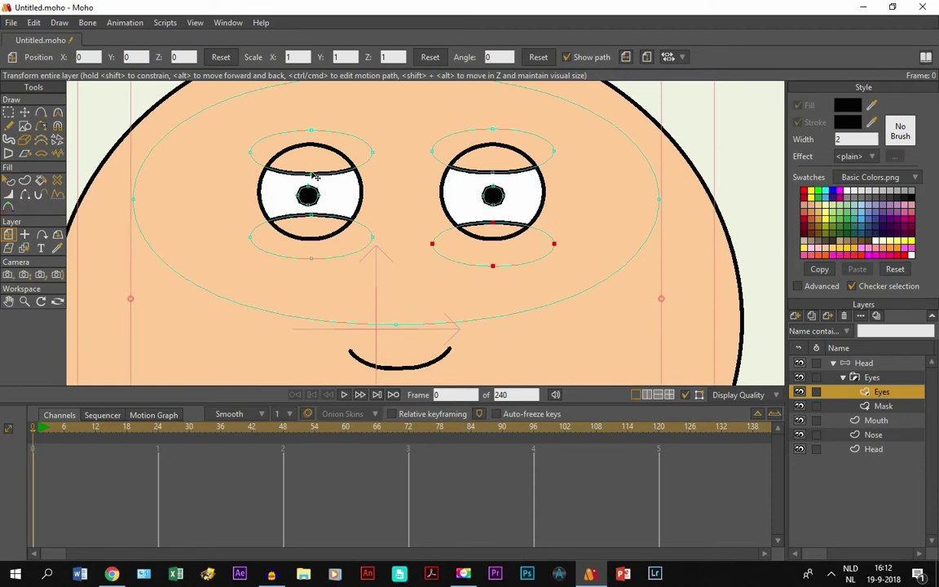
click(28, 112)
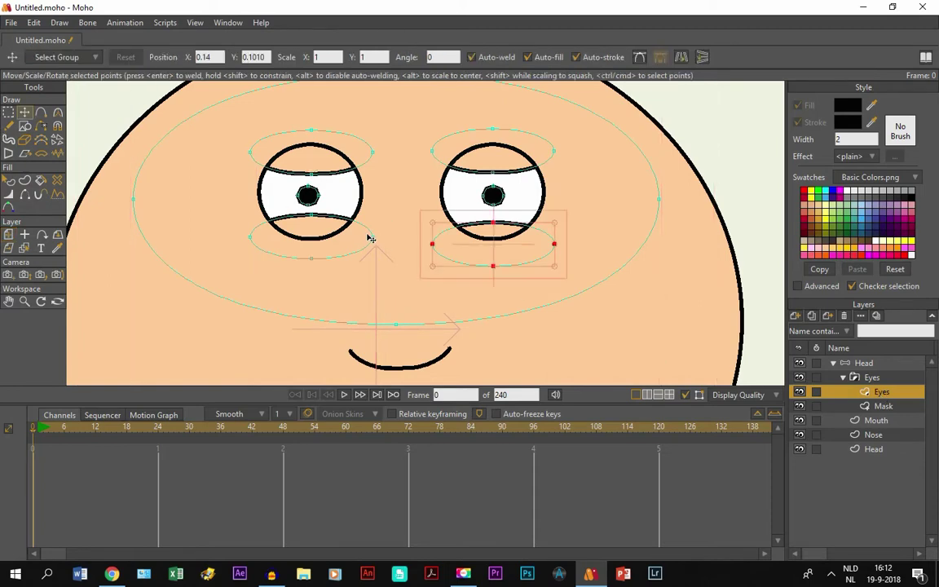
double_click(324, 169)
key(Up)
key(Up)
key(Up)
key(Up)
drag(315, 170, 316, 142)
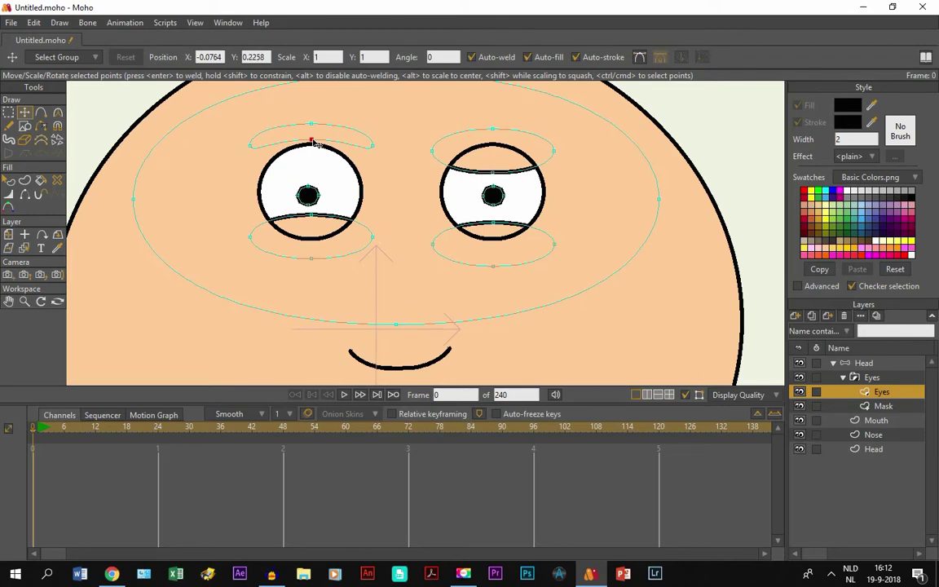
drag(251, 149, 257, 200)
drag(368, 152, 245, 183)
Smooth the eyelid's curvature and lower it halfway over the left pupil
click(57, 112)
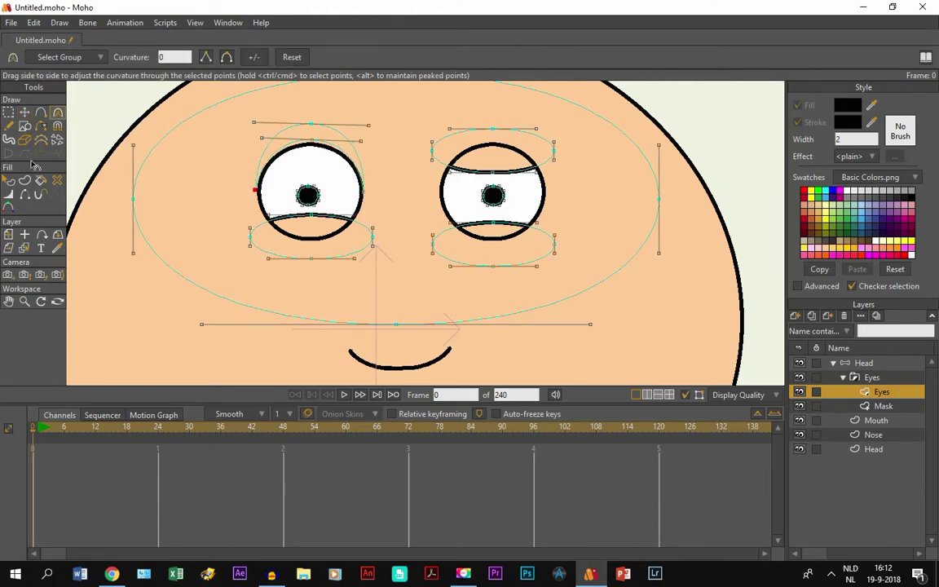
key(t)
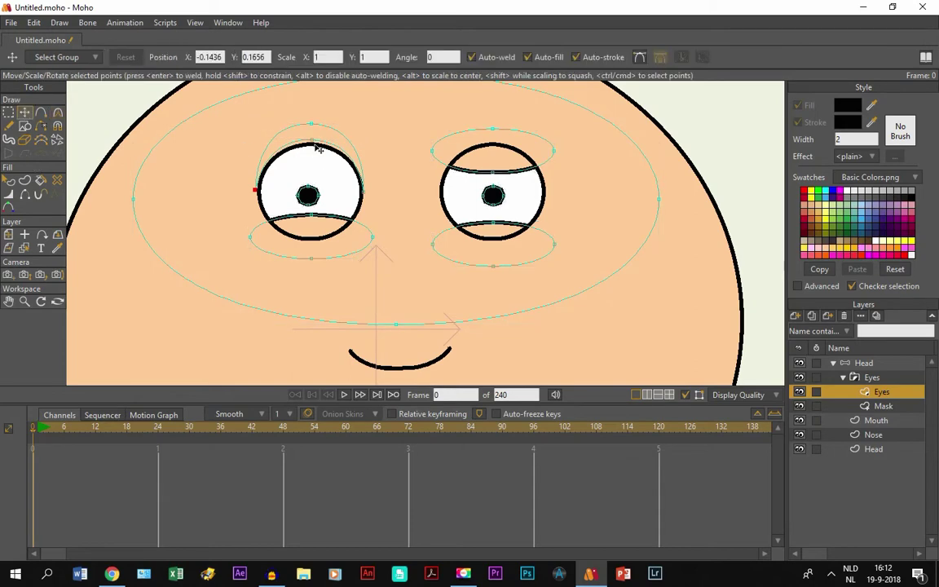
drag(312, 143, 306, 195)
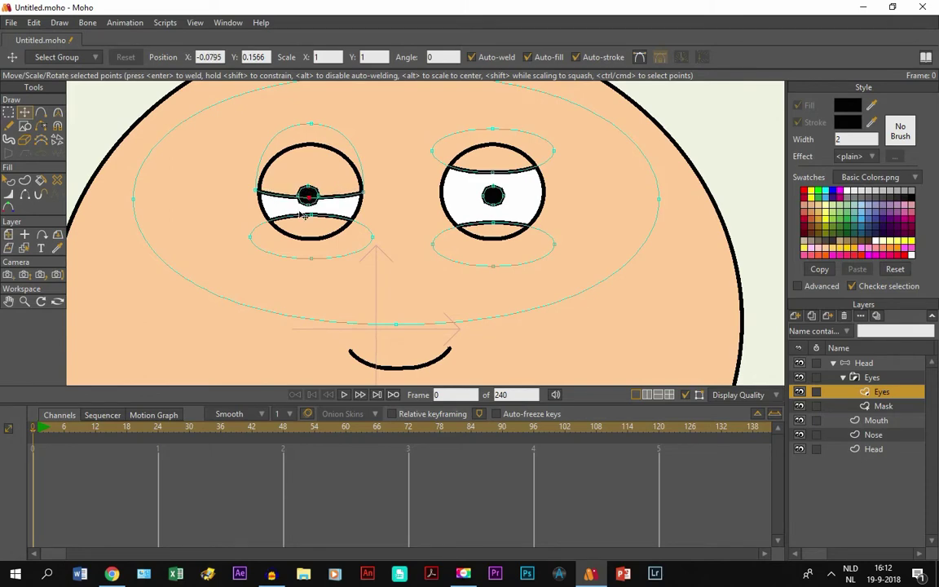
click(312, 171)
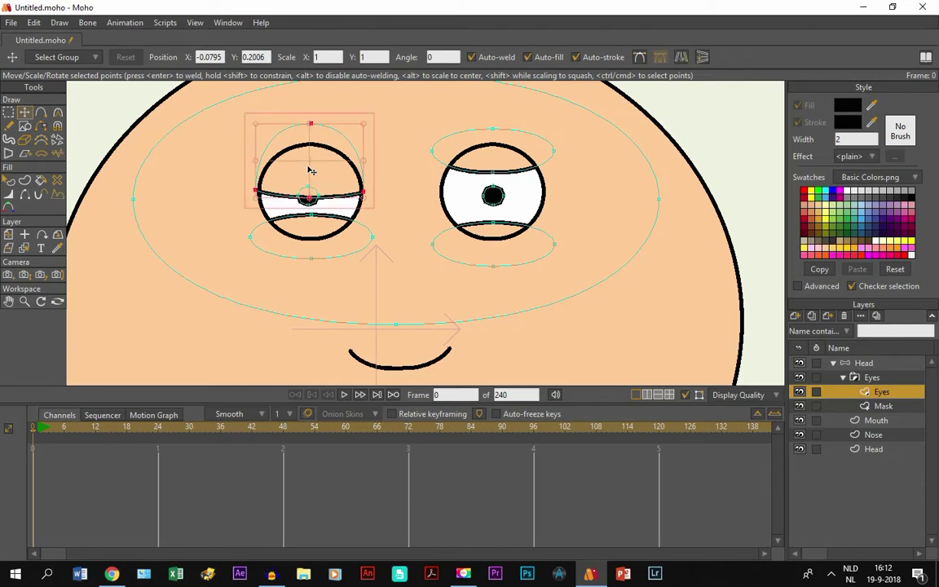
click(312, 170)
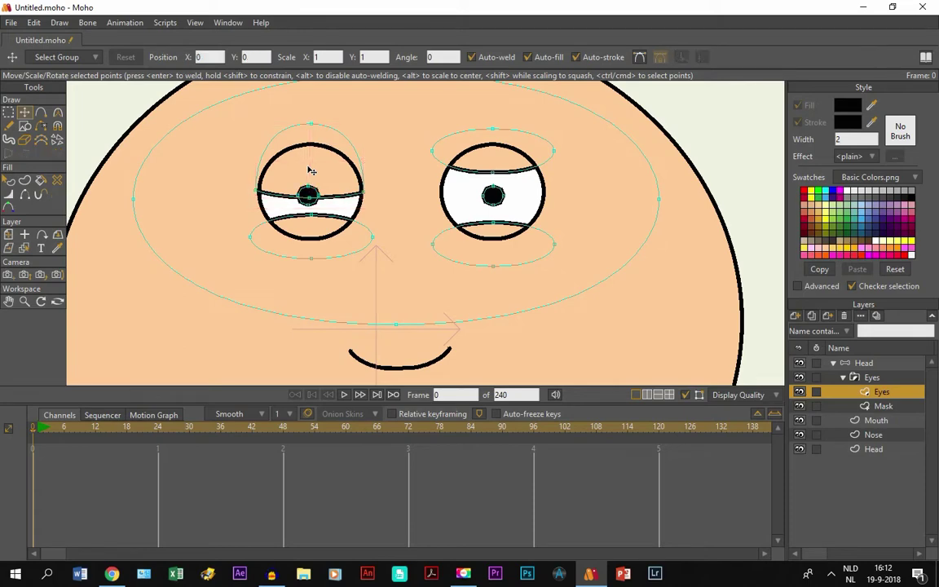
click(311, 170)
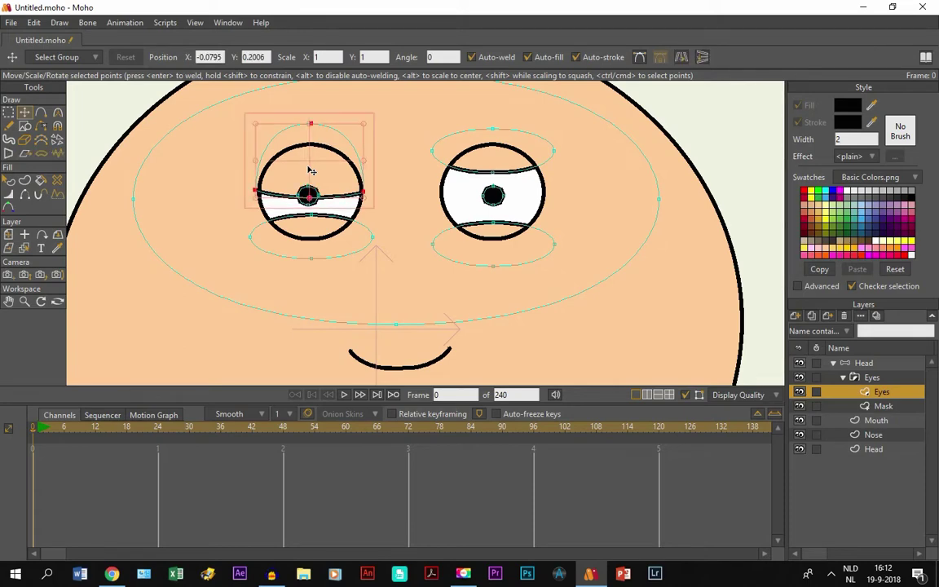
key(ctrl+z)
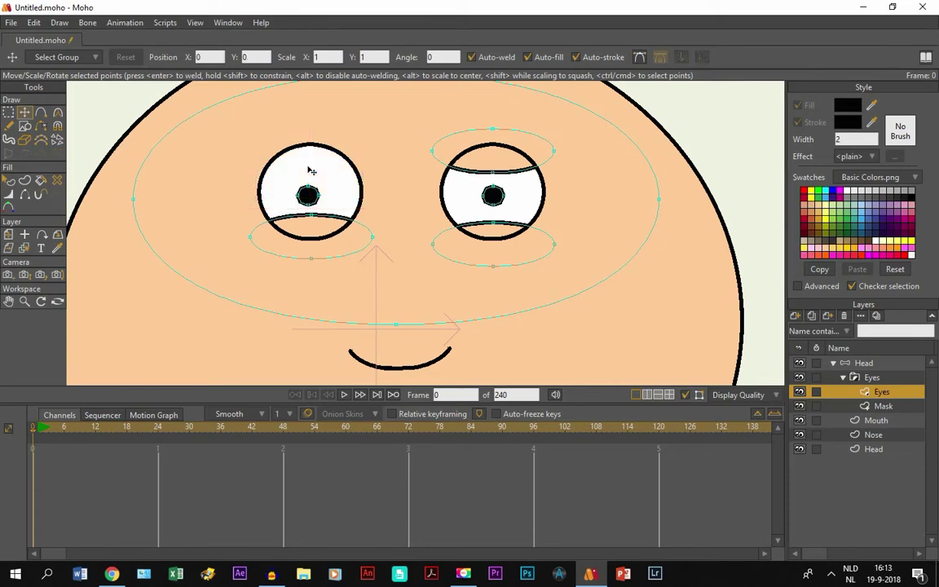
key(ctrl+shift+z)
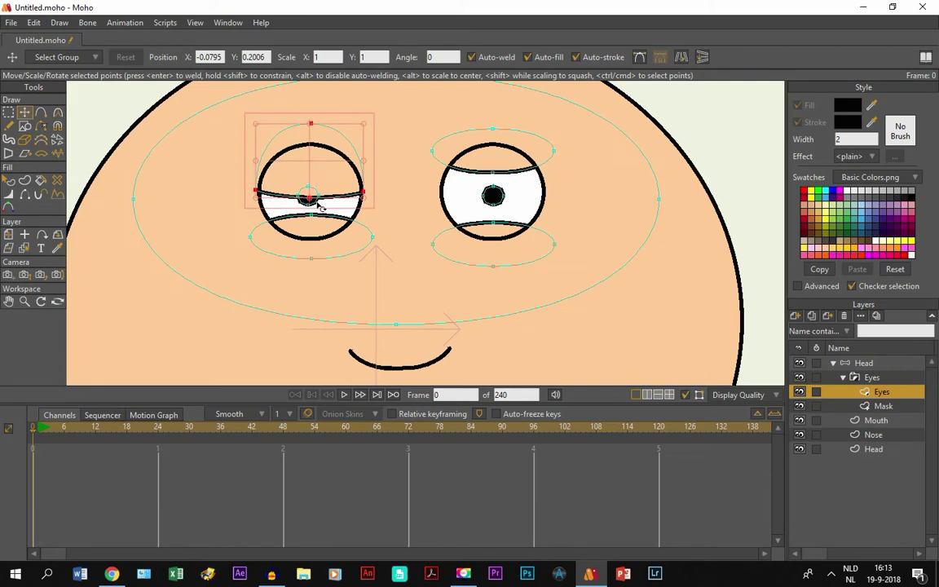
click(310, 199)
drag(310, 200, 310, 147)
click(310, 226)
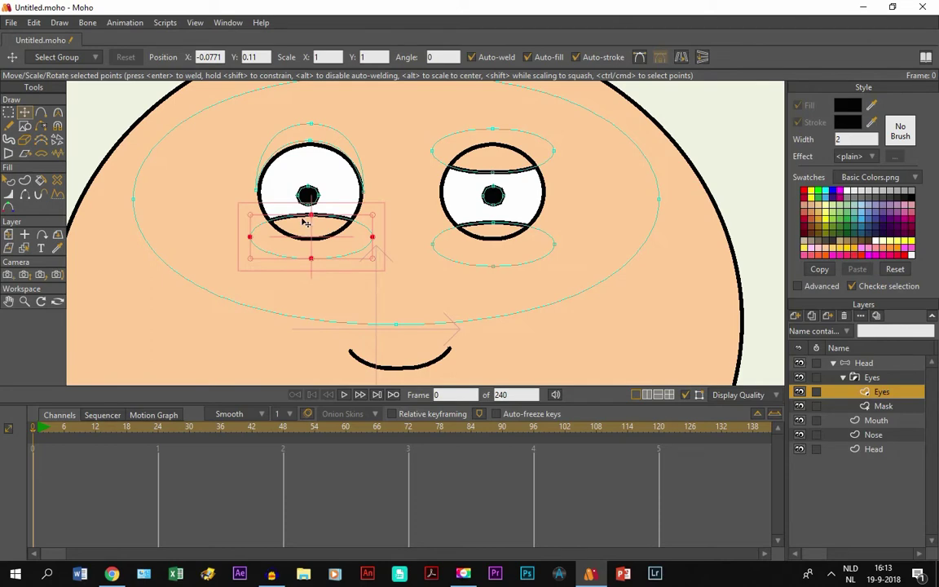
drag(314, 219, 314, 240)
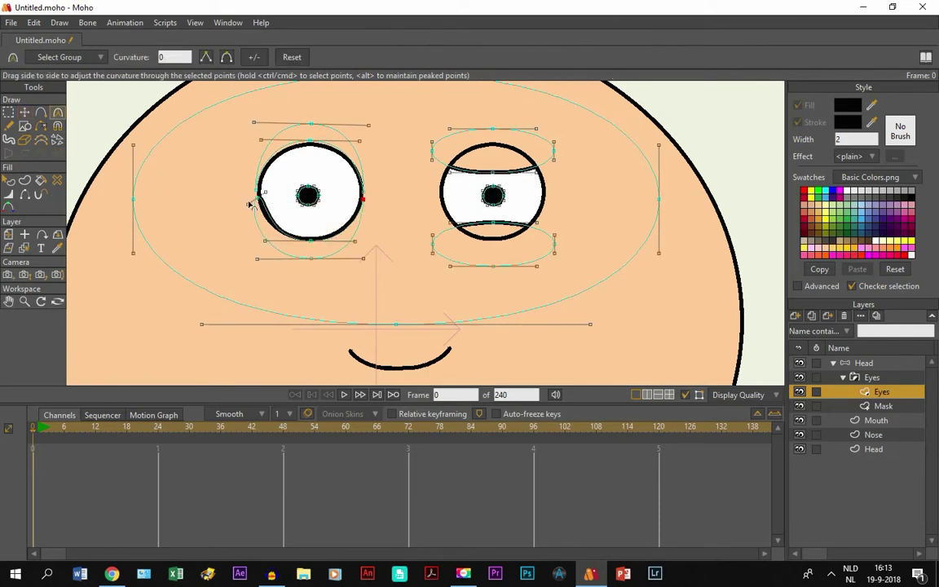
drag(489, 172, 559, 152)
key(ctrl+z)
key(ctrl+z)
key(ctrl+z)
key(ctrl+z)
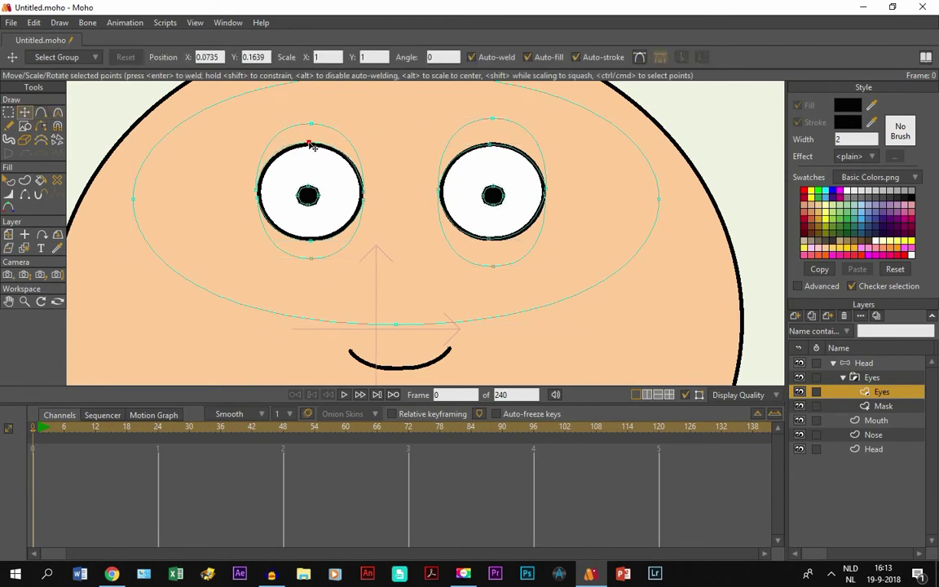
mouse_move(310, 146)
mouse_down()
mouse_move(307, 193)
mouse_move(305, 145)
mouse_up()
drag(310, 245, 313, 218)
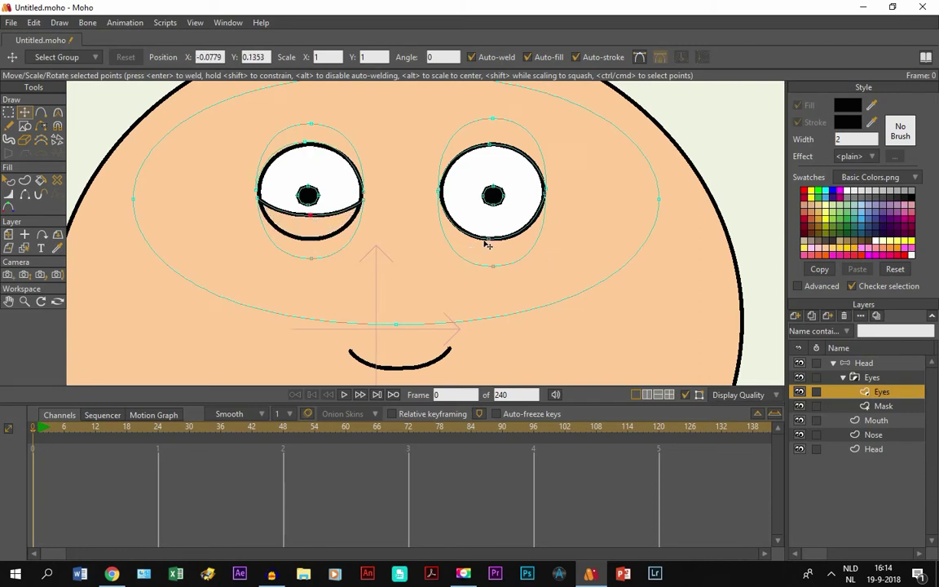
drag(492, 238, 487, 203)
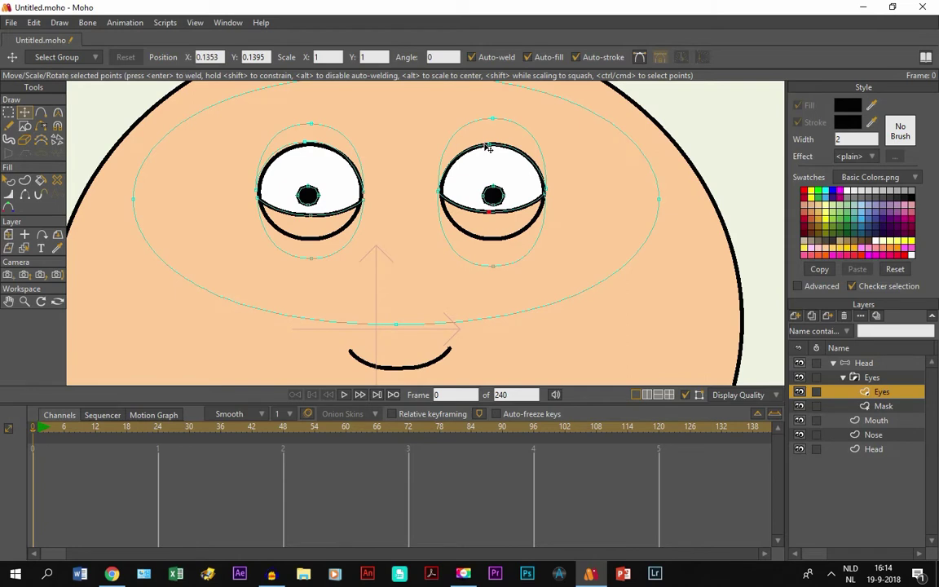
mouse_move(486, 147)
mouse_down()
mouse_move(488, 163)
mouse_move(488, 139)
mouse_up()
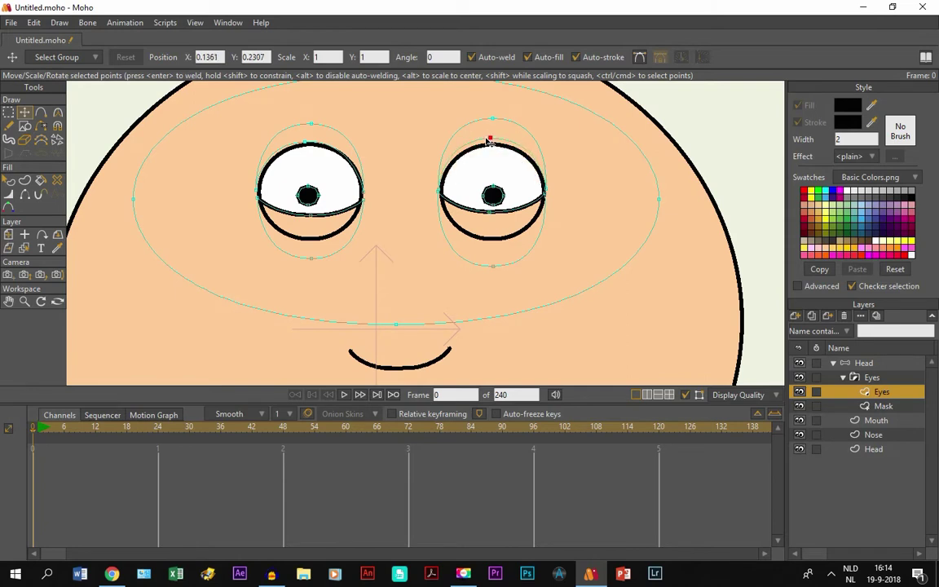
drag(488, 205, 496, 237)
drag(308, 214, 309, 238)
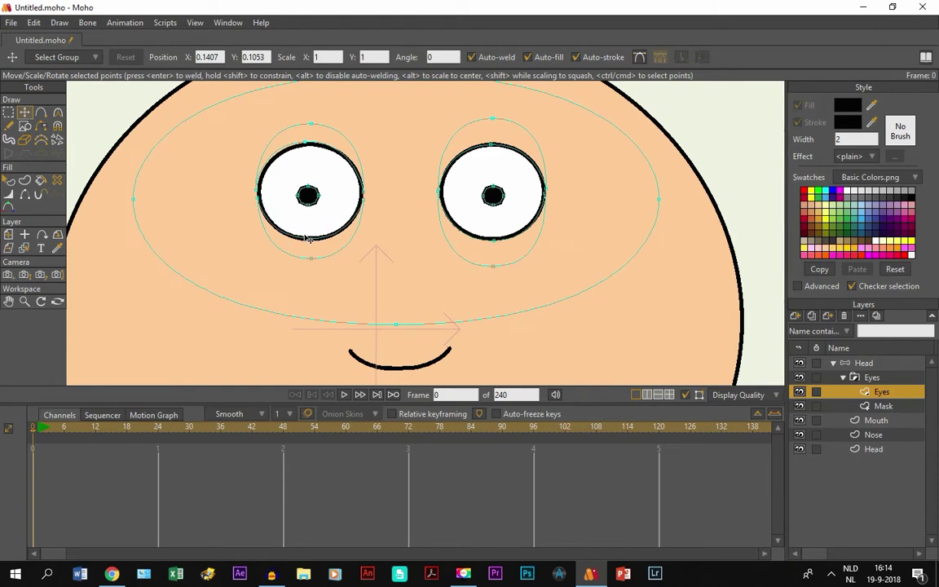
Reframe the view to show the whole head and make the Head group layer active
click(691, 396)
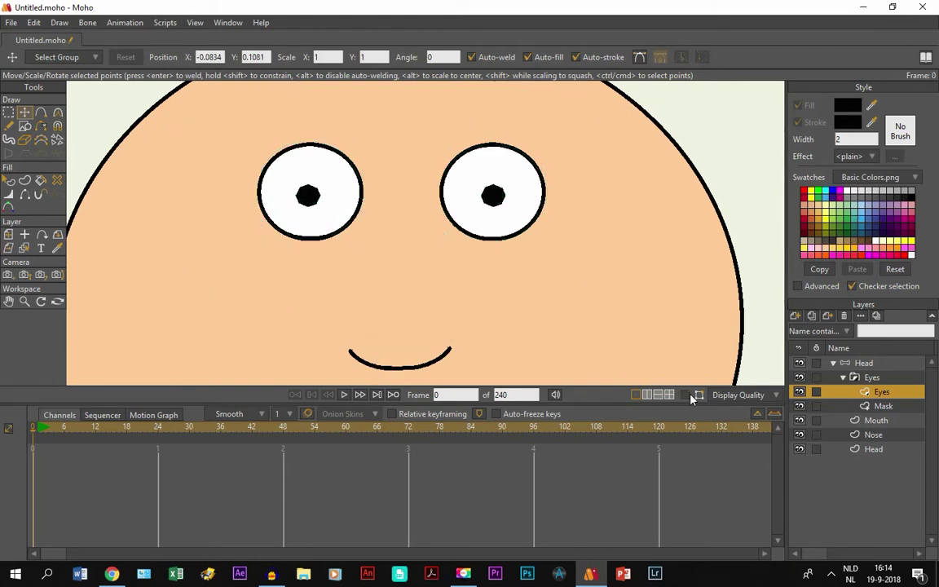
click(8, 301)
scroll(525, 323, down, 5)
scroll(406, 251, down, 3)
drag(404, 247, 338, 256)
scroll(338, 257, up, 1)
scroll(304, 308, up, 3)
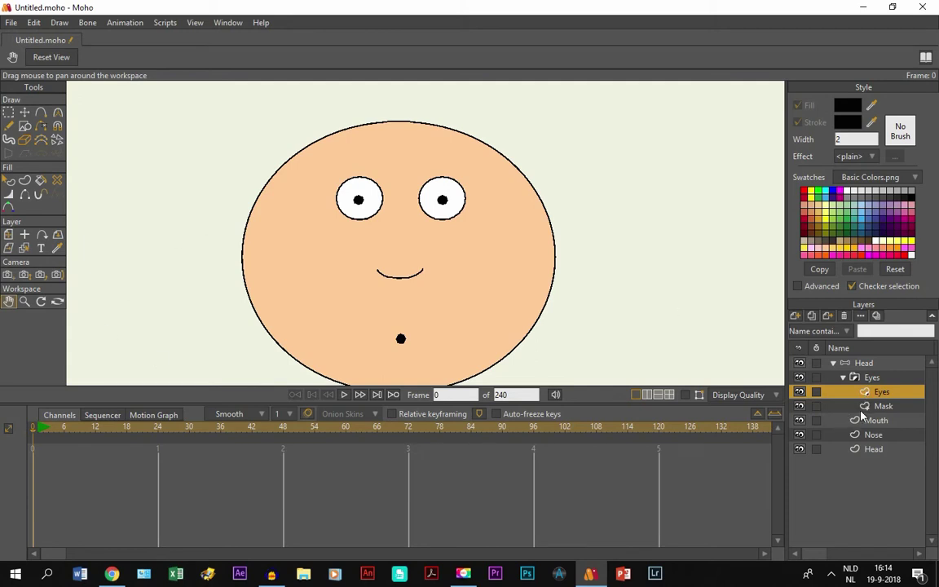
click(686, 394)
scroll(369, 206, up, 3)
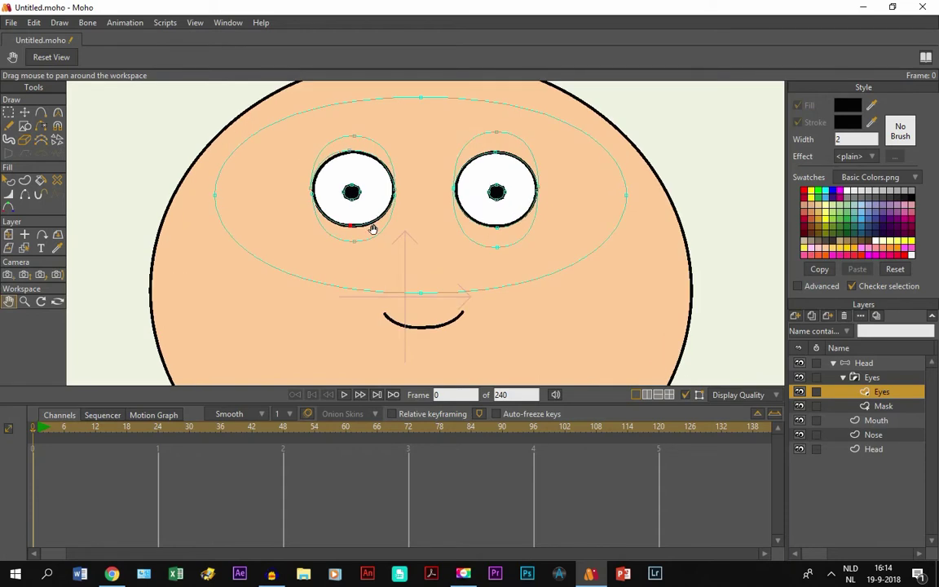
scroll(375, 230, down, 1)
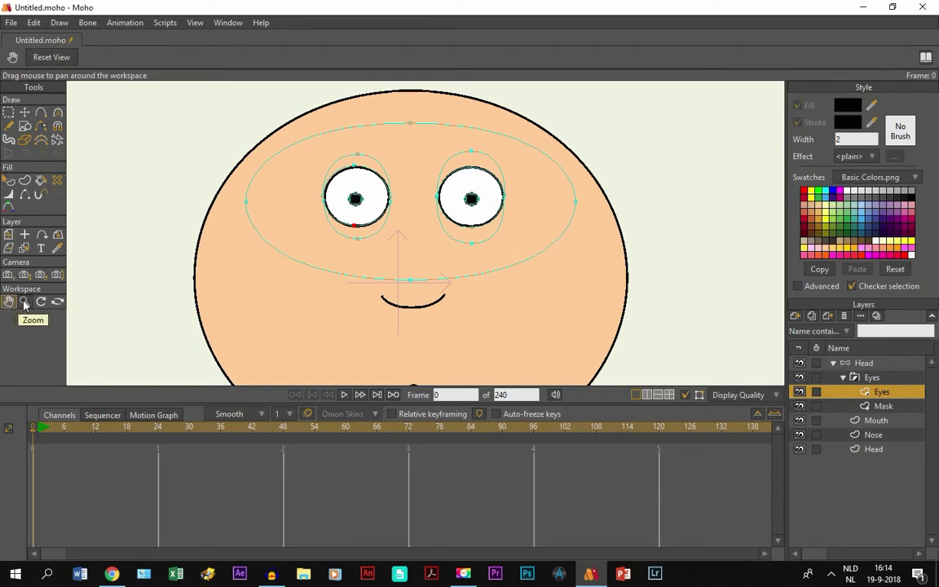
click(914, 364)
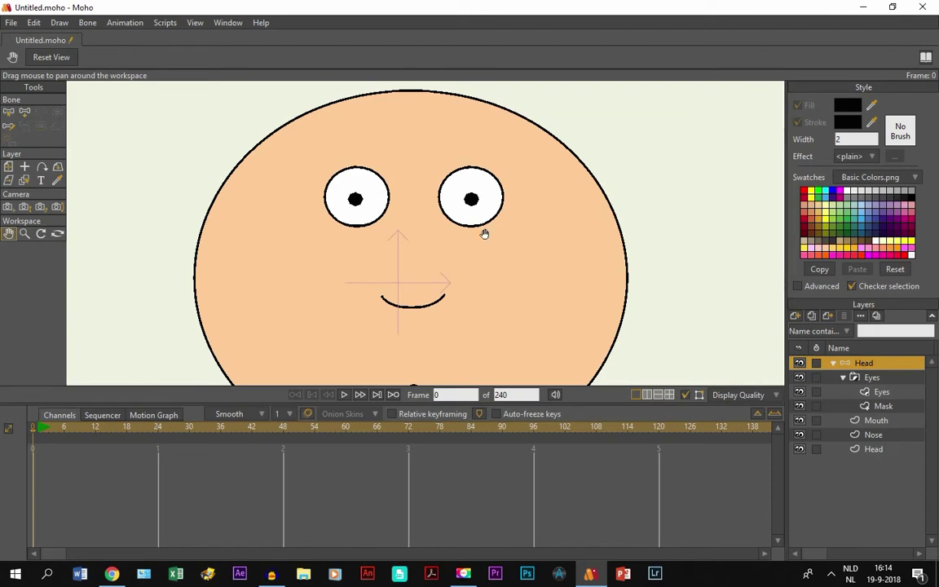
Open the Actions panel from the Window menu and create a new action named Blink
click(228, 22)
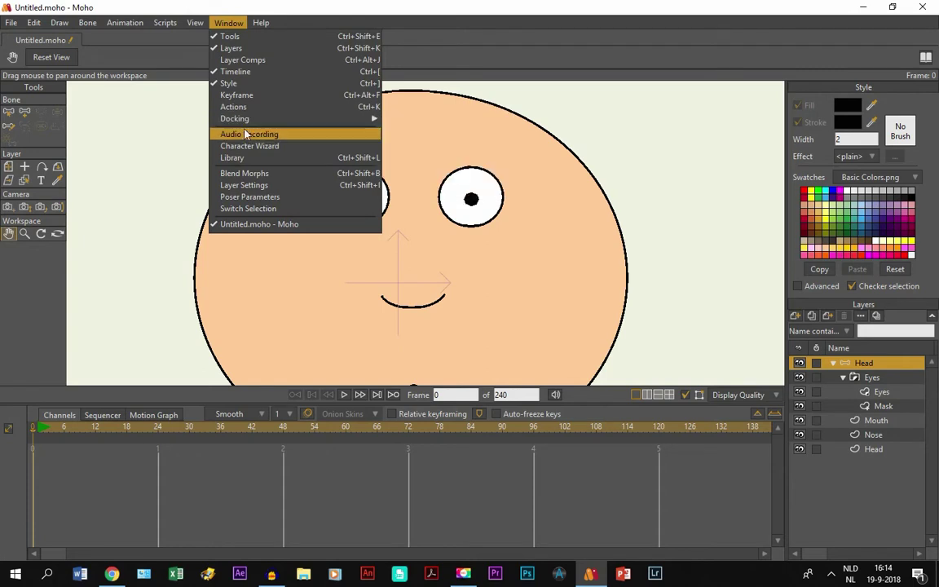
click(233, 106)
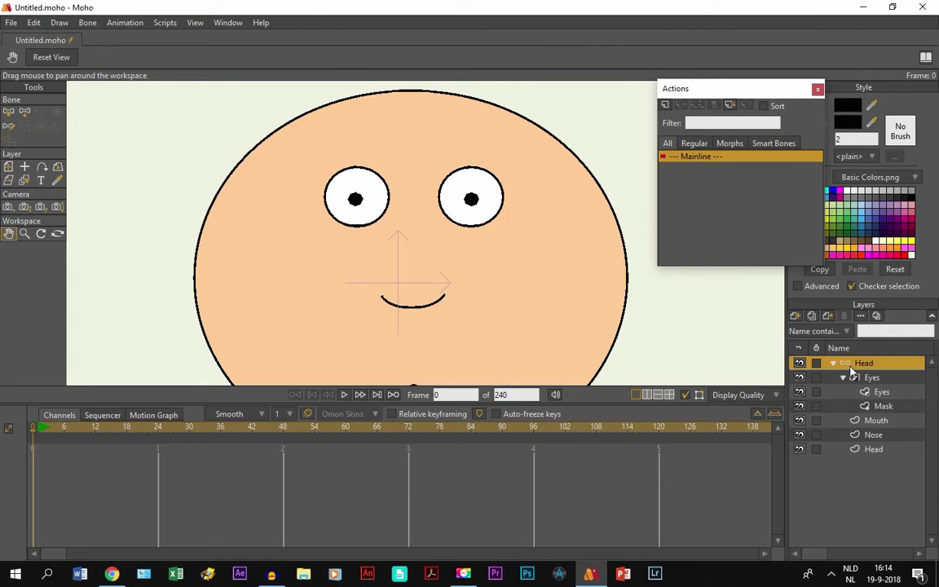
click(666, 106)
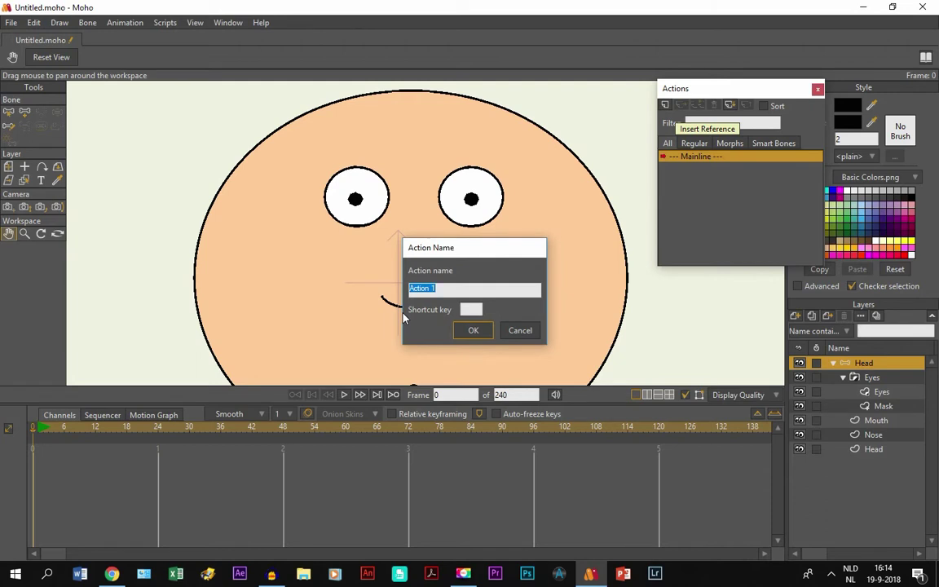
key(Caps_Lock)
text(B)
key(Caps_Lock)
text(link)
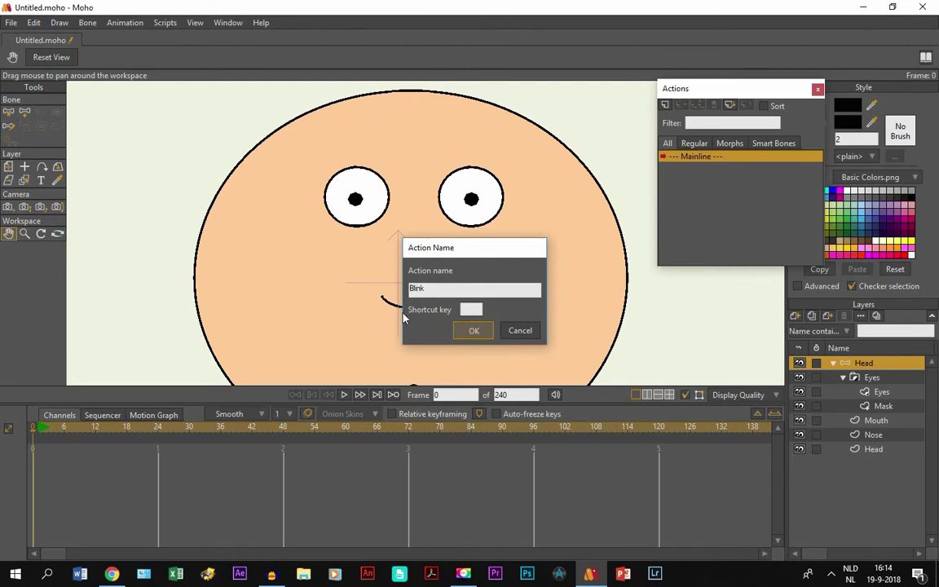
key(Return)
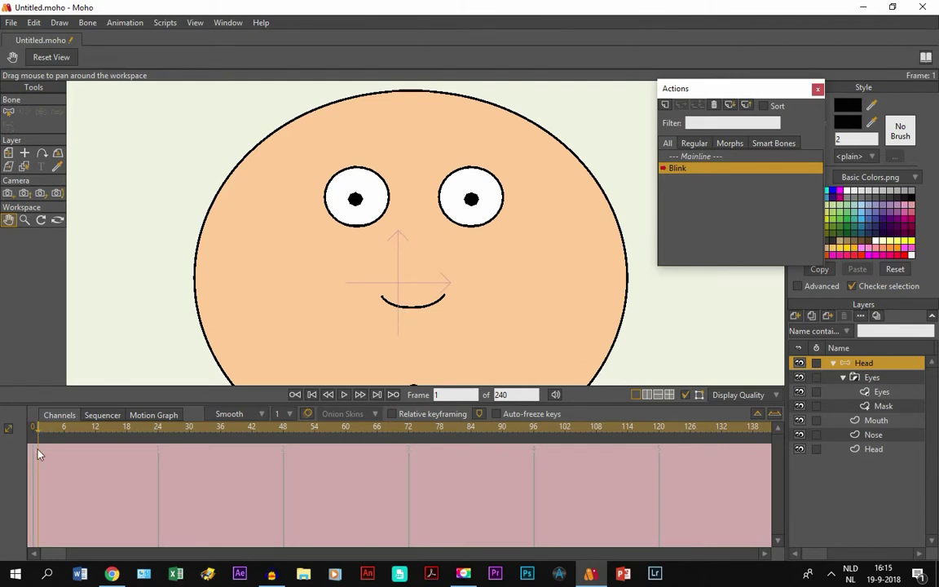
On the Eyes layer, pull the left eye's upper lid down into a flat closed line
click(861, 396)
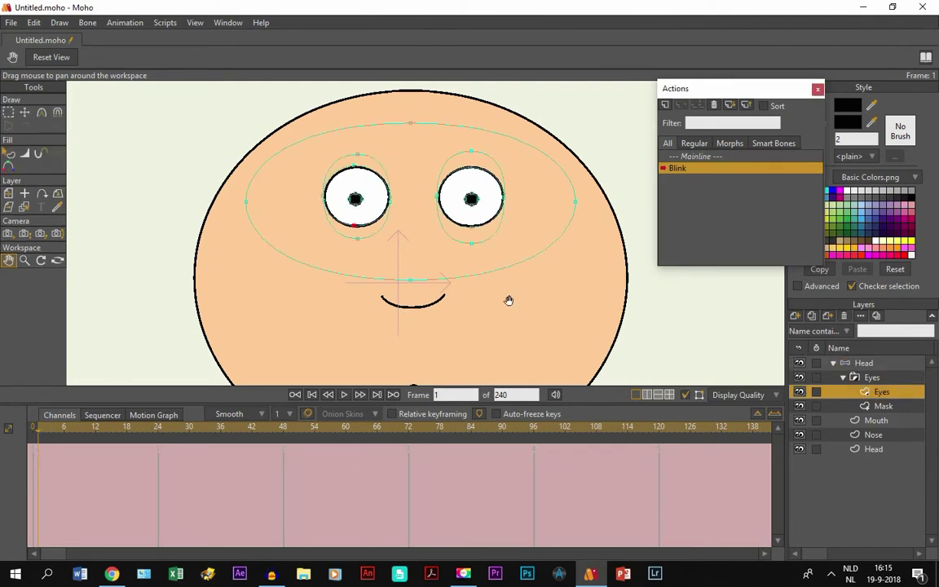
scroll(501, 286, up, 3)
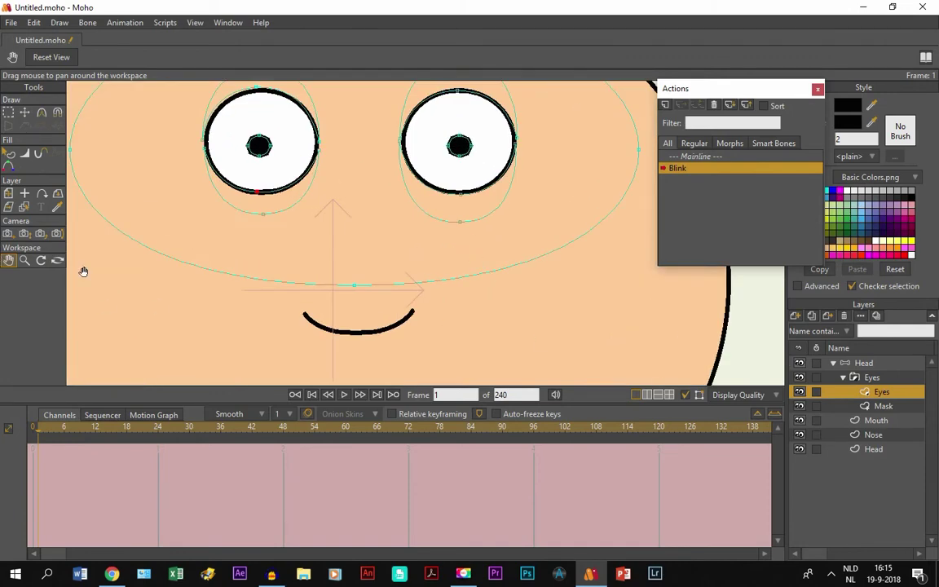
drag(224, 270, 229, 373)
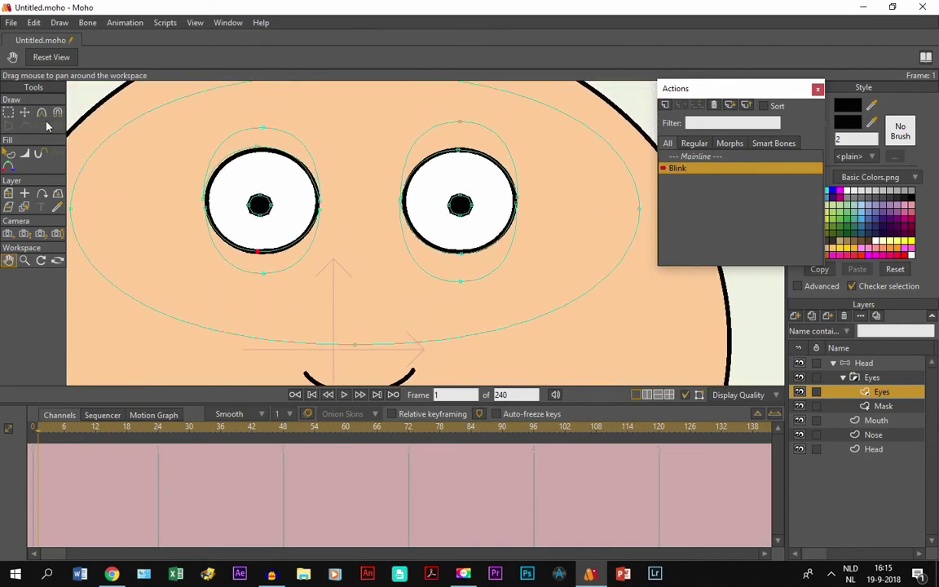
click(24, 114)
drag(260, 150, 206, 205)
drag(319, 205, 321, 200)
Close the right eye by bringing its top and bottom points together at mid-eye
drag(462, 150, 462, 200)
drag(461, 254, 460, 198)
drag(516, 201, 516, 198)
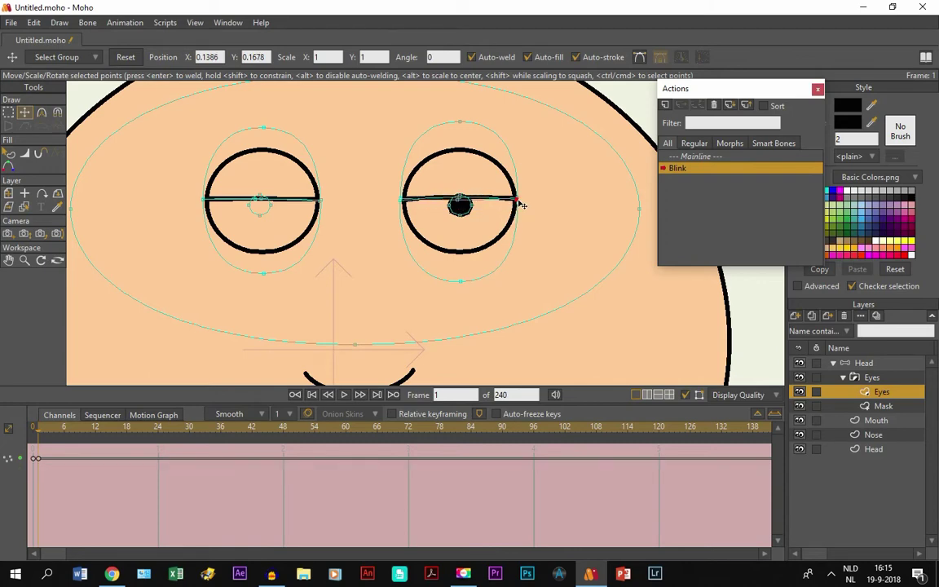
click(401, 200)
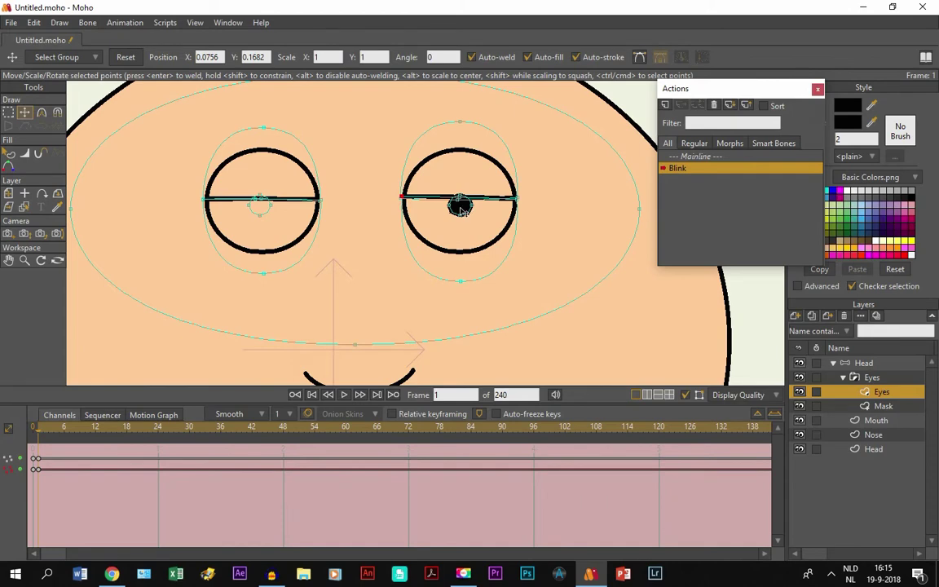
Compare with the Mainline, undo a test move of the right eye's points, and return to Blink
click(706, 159)
shift+click(455, 124)
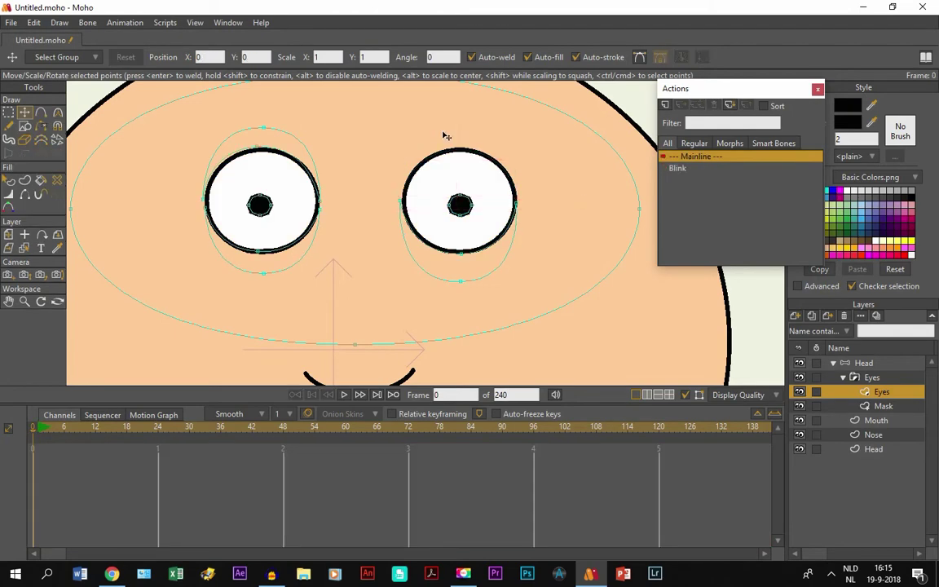
drag(446, 136, 423, 266)
key(ctrl+z)
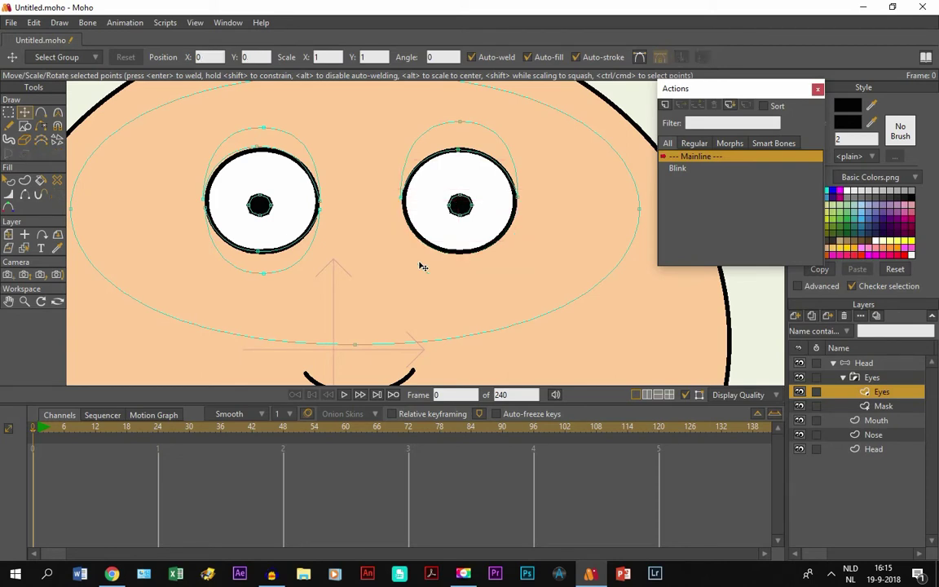
key(ctrl+z)
double_click(713, 168)
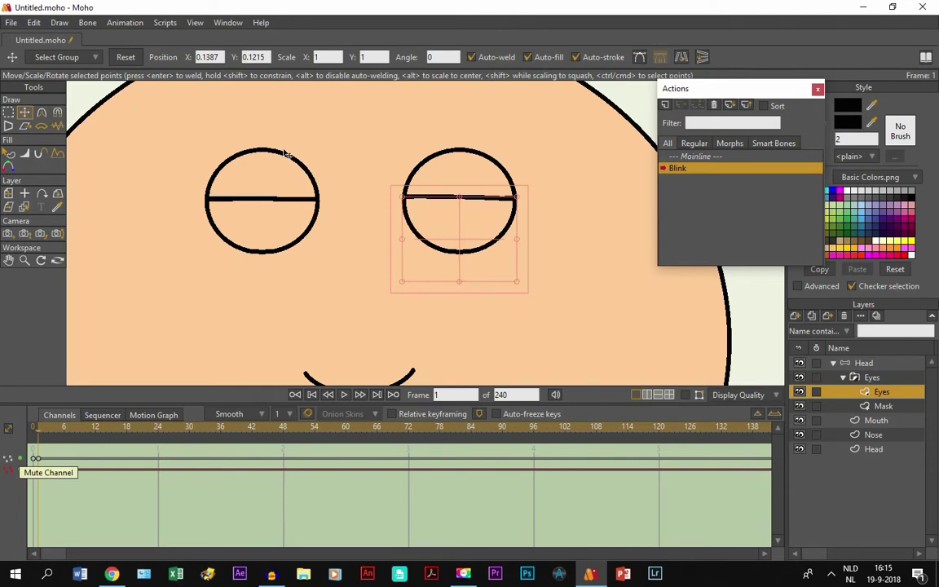
Back on the Mainline, open the Blend Morphs panel and make the Head group active
double_click(697, 157)
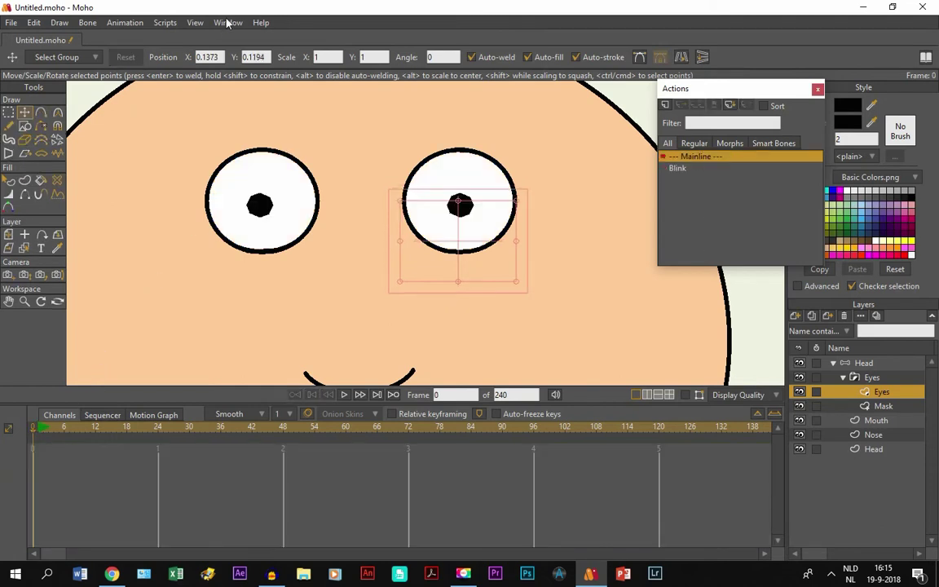
click(197, 23)
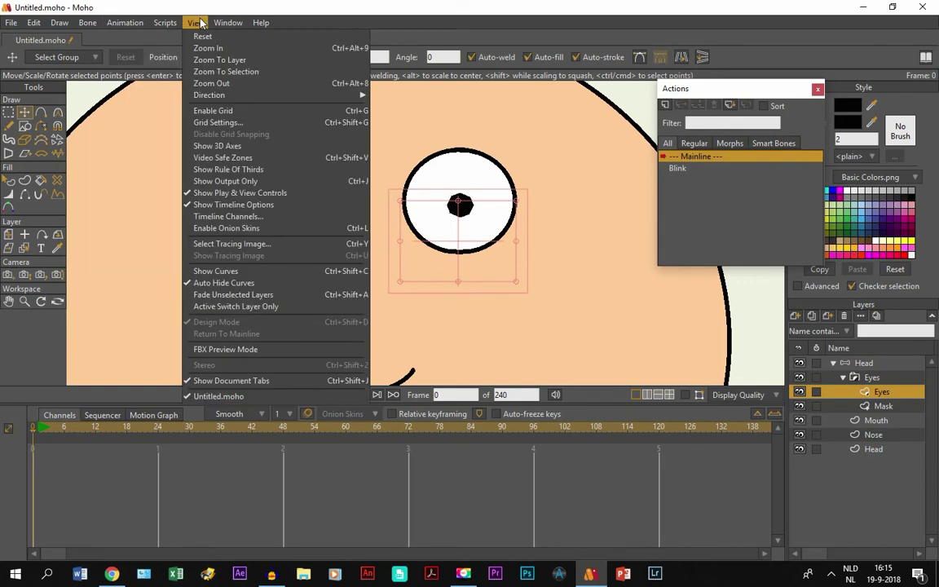
mouse_move(228, 23)
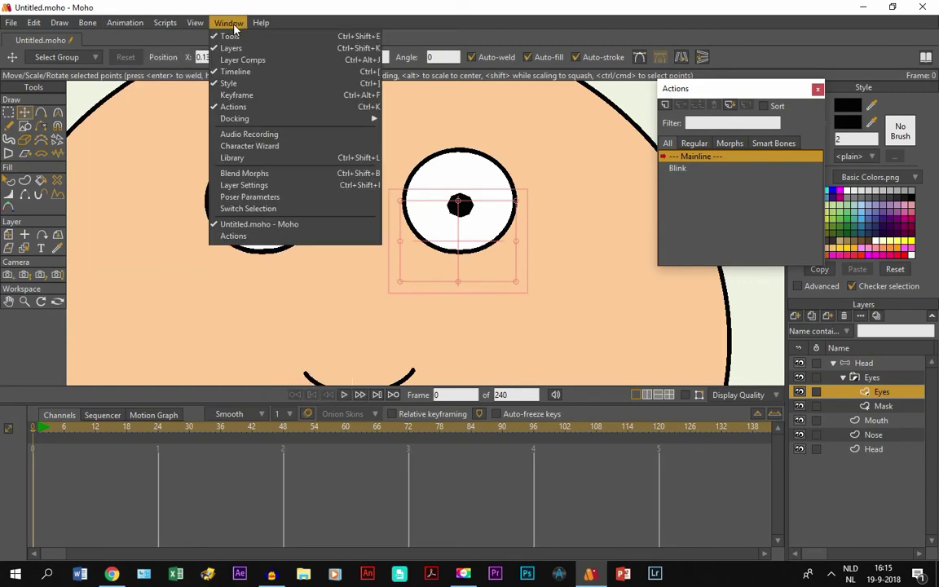
click(236, 174)
drag(343, 192, 336, 280)
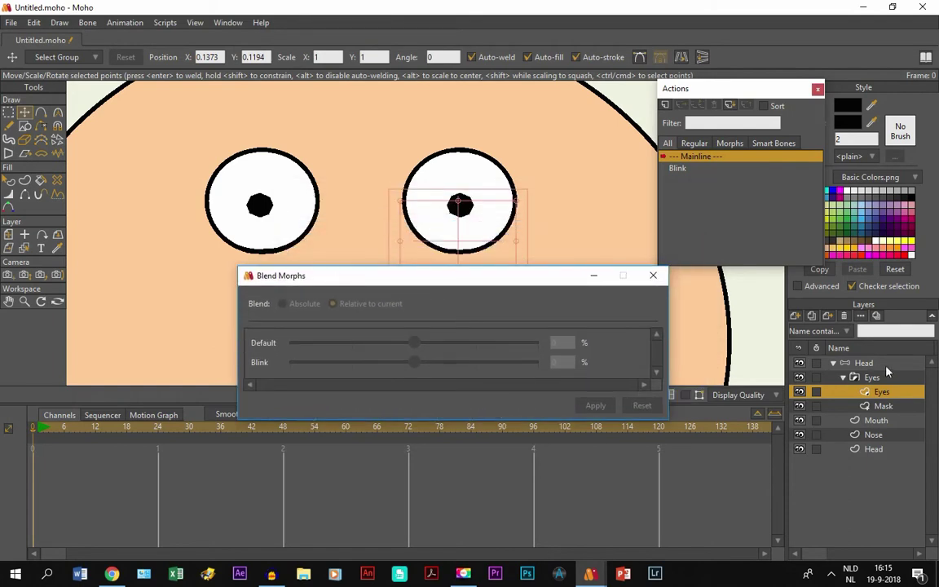
click(886, 367)
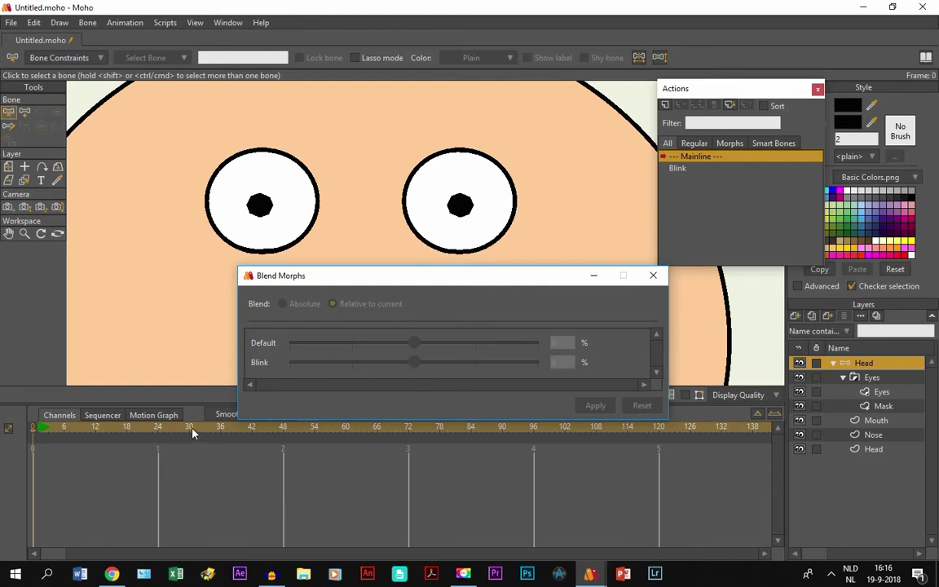
At frame 32, blend in the Blink morph with absolute values and apply it to close the eyes
mouse_move(193, 434)
mouse_down()
mouse_move(230, 435)
mouse_move(191, 430)
mouse_up()
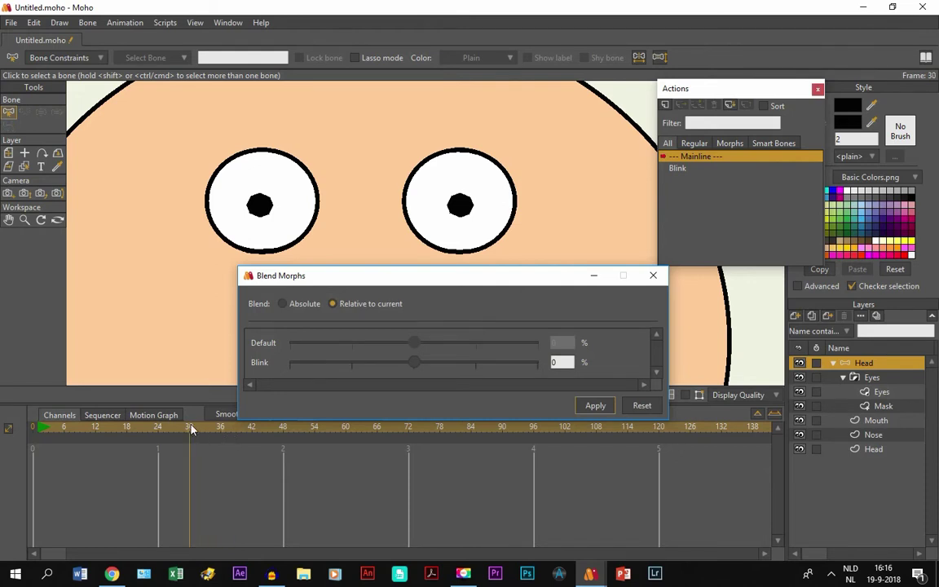
drag(191, 430, 192, 430)
key(ctrl+Right)
key(ctrl+Right)
click(283, 304)
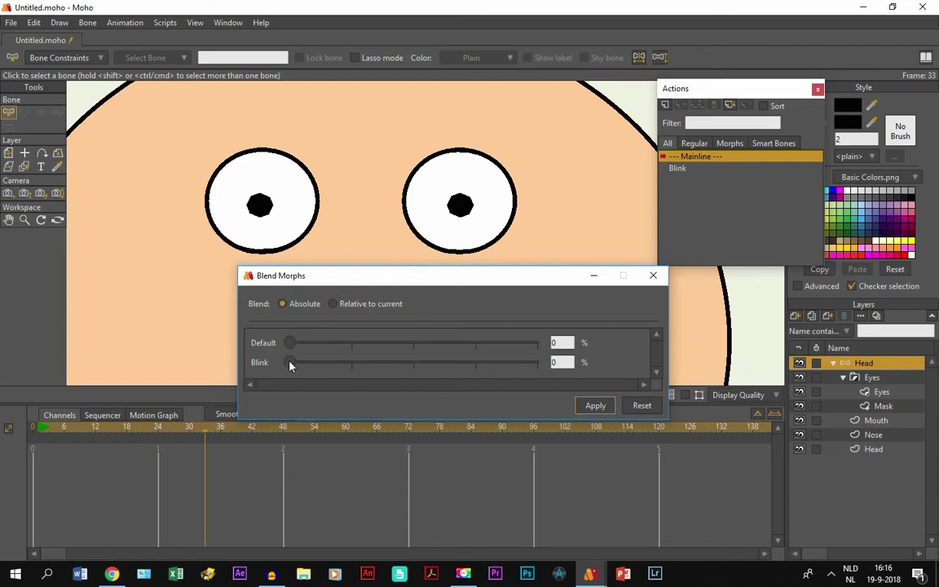
drag(289, 364, 546, 368)
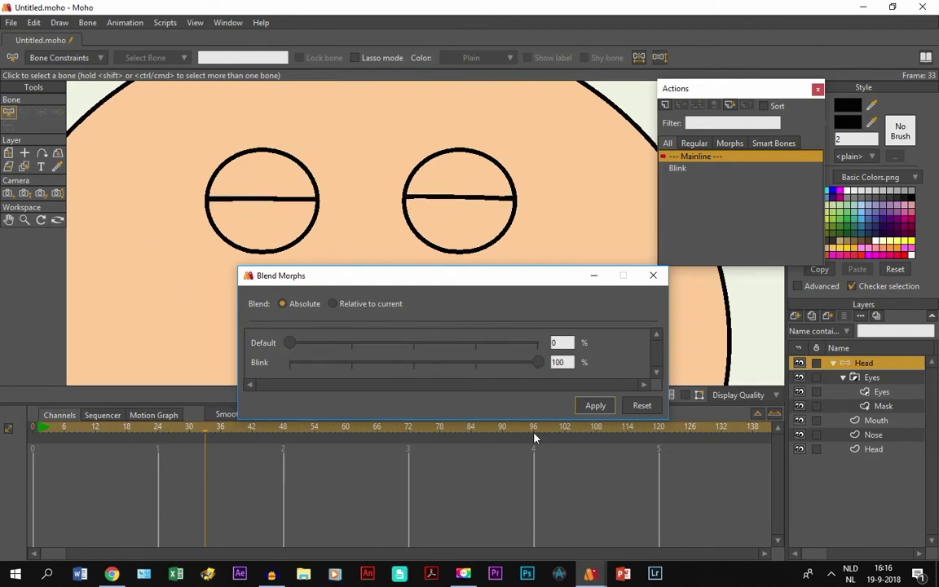
click(595, 406)
Apply Default at 100% on frame 30, preview the blink, then set Default to 100% for frame 36
drag(207, 437, 191, 437)
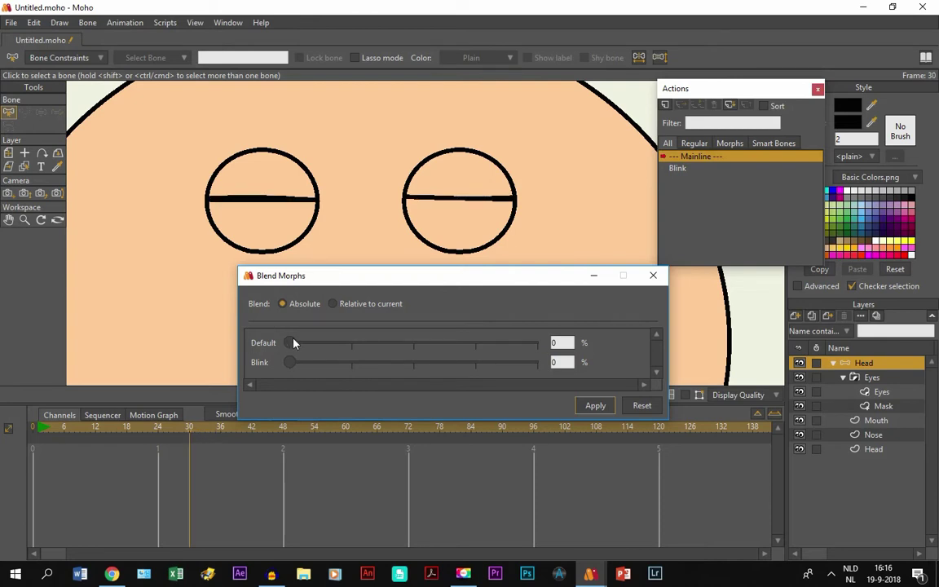
drag(291, 342, 562, 337)
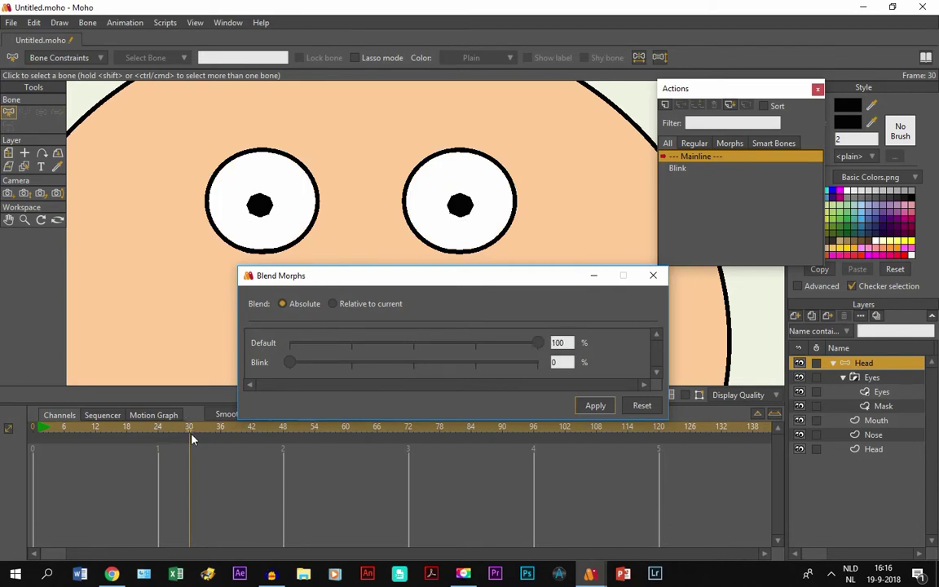
click(594, 406)
drag(193, 434, 223, 438)
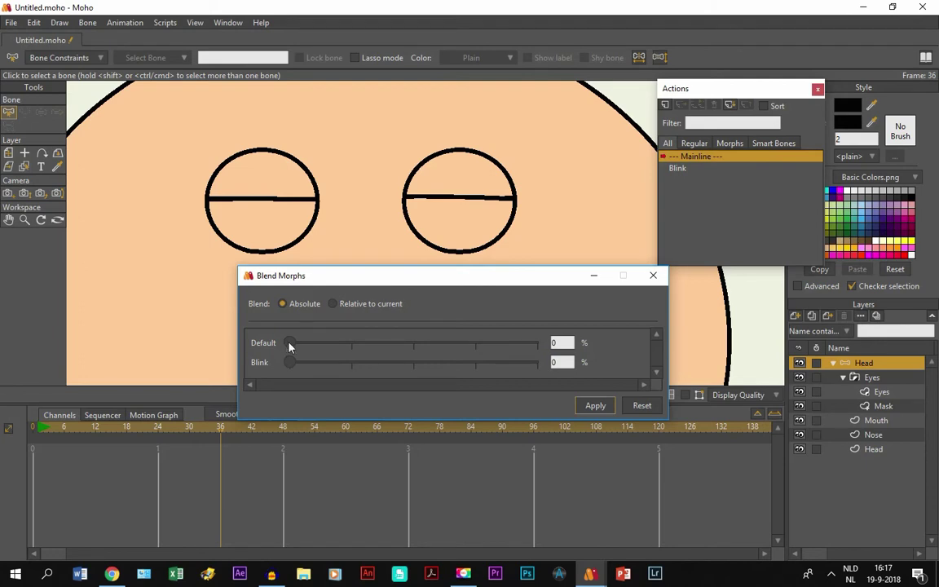
drag(294, 344, 660, 339)
Apply the open-eye morph at frame 36, close Blend Morphs, and play from frame 19
click(594, 406)
click(653, 276)
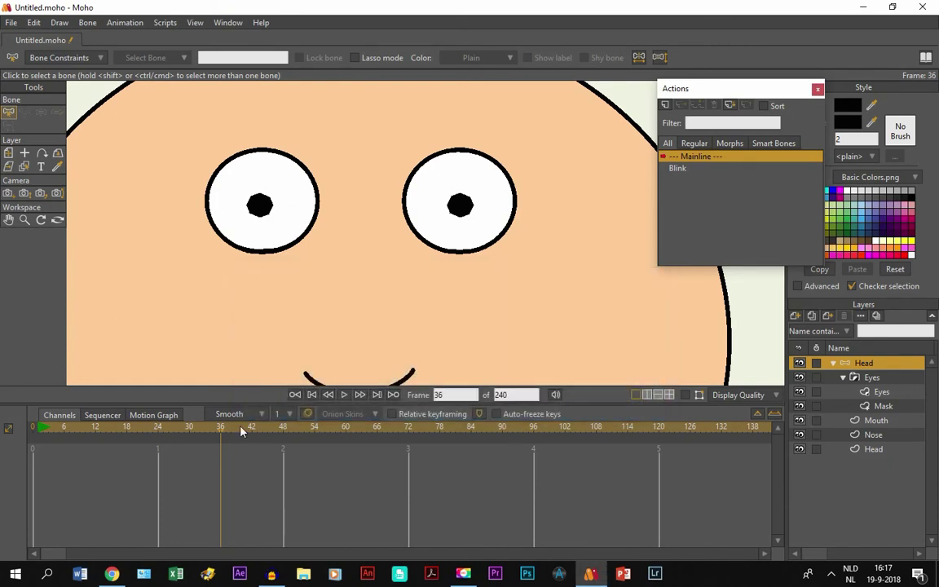
click(133, 429)
click(345, 396)
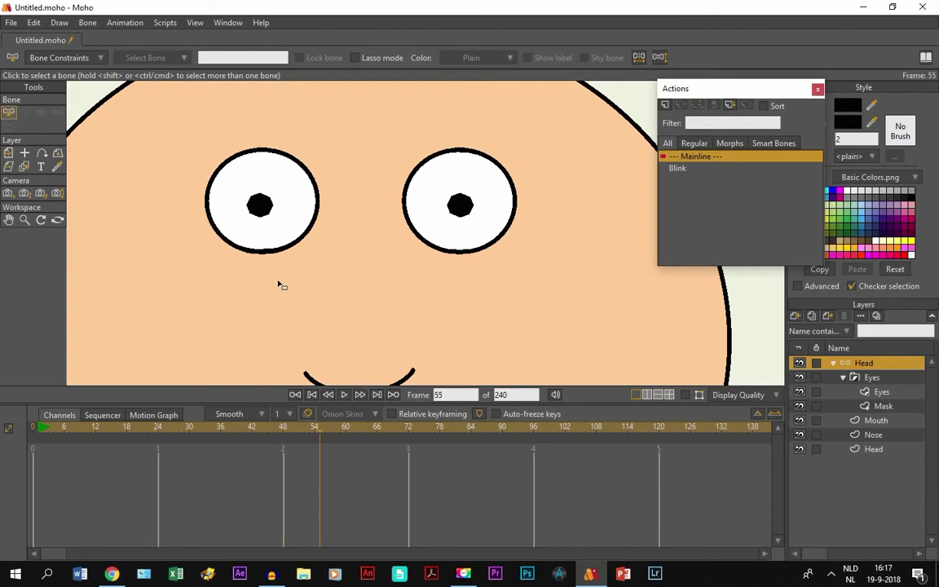
Centre the head, rewind to frame 0, and check the Blink action before returning to Mainline
scroll(279, 281, down, 3)
click(8, 220)
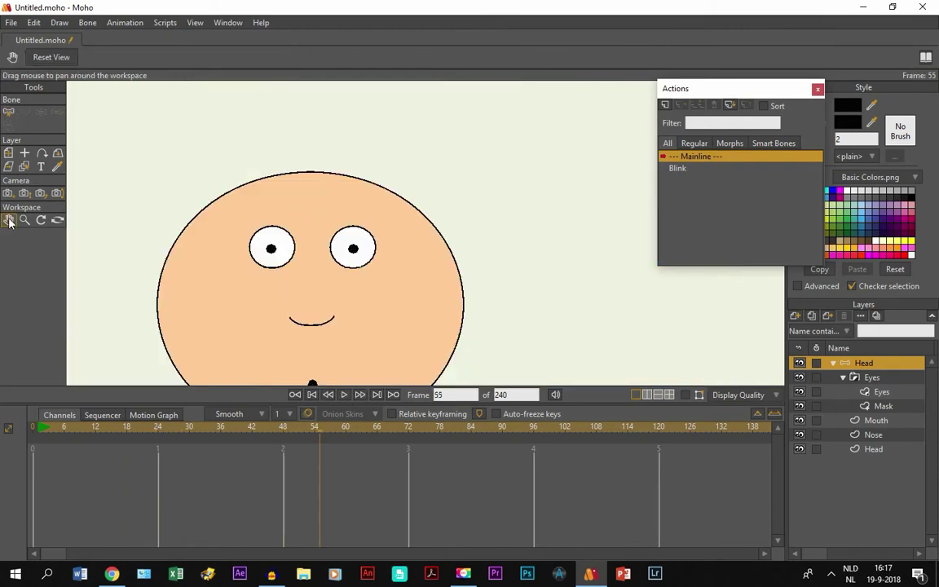
drag(406, 265, 419, 209)
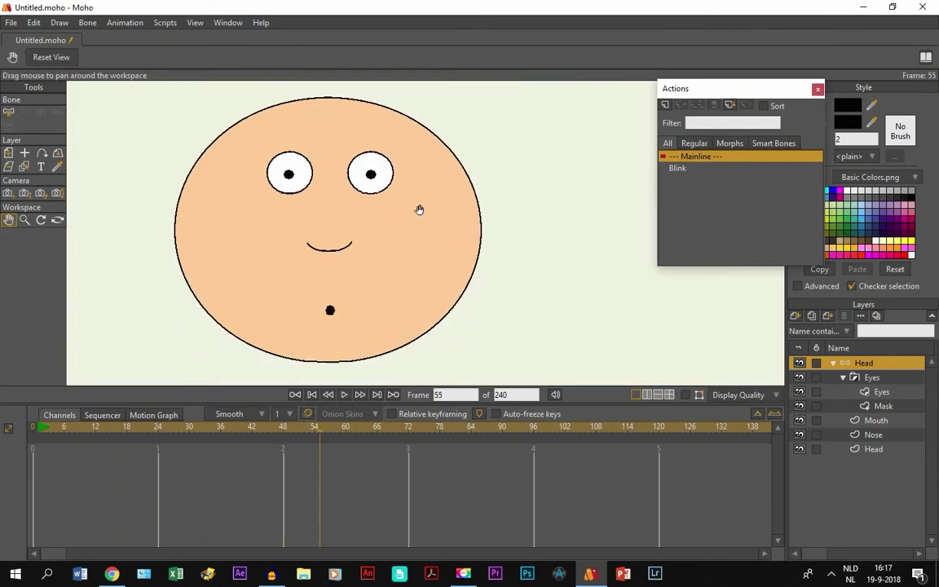
click(312, 394)
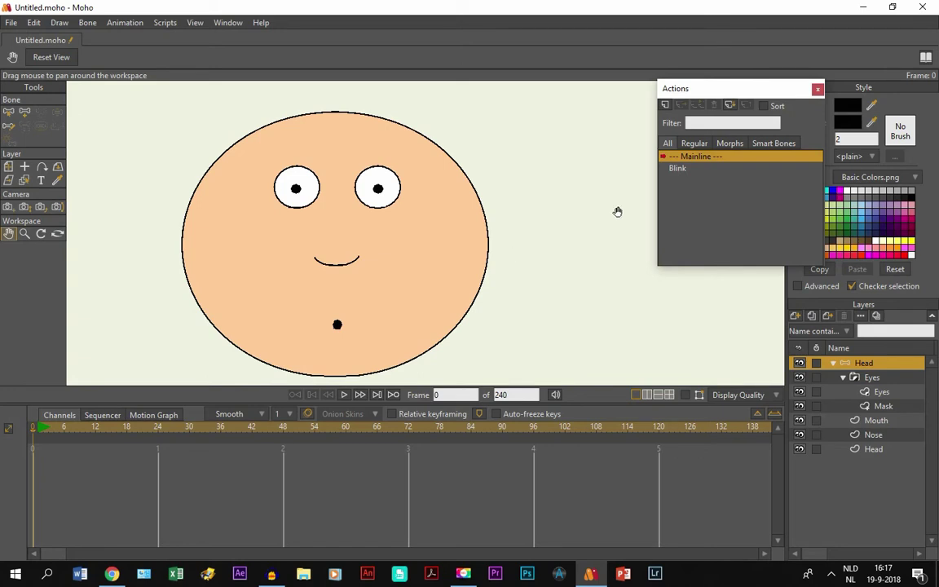
double_click(678, 168)
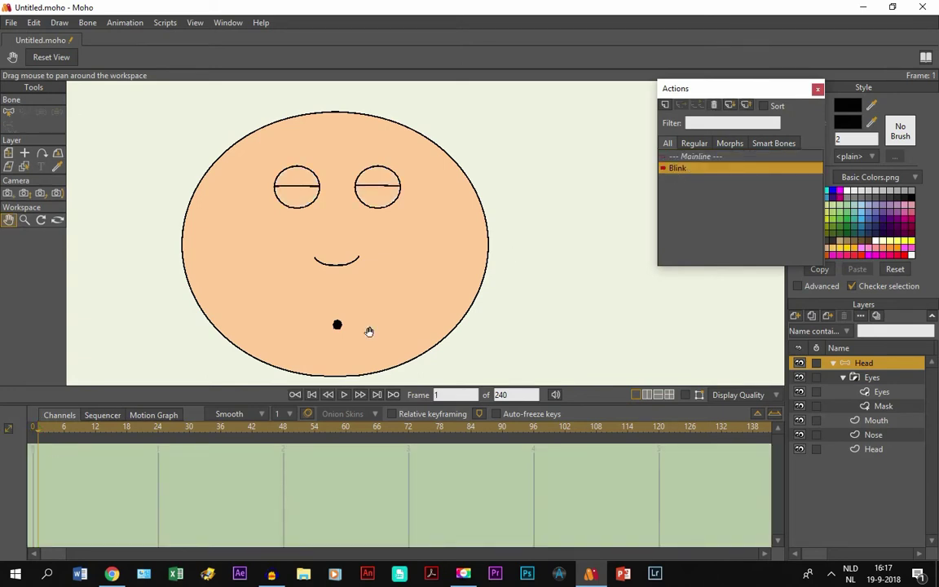
double_click(691, 157)
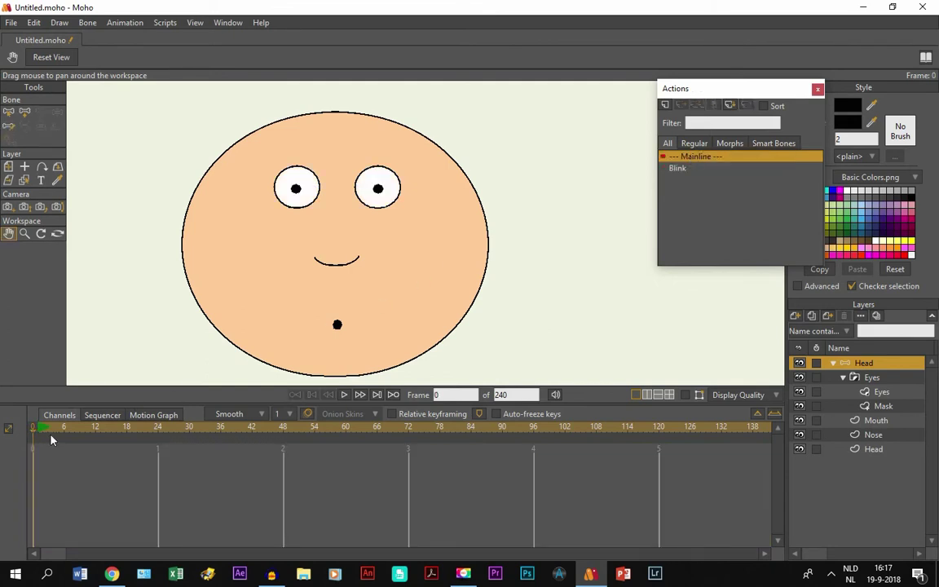
Close the Actions panel and zoom in on the head
click(818, 88)
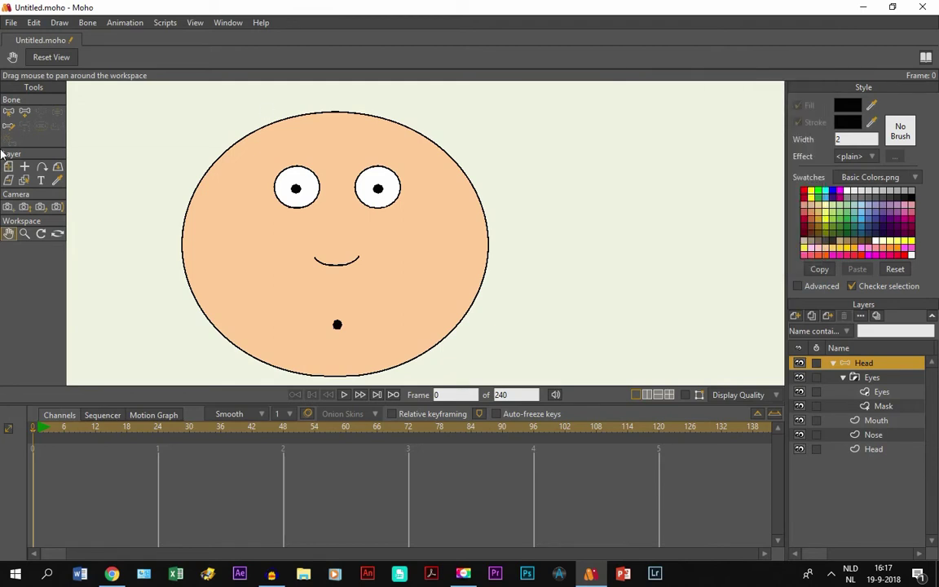
scroll(258, 231, up, 1)
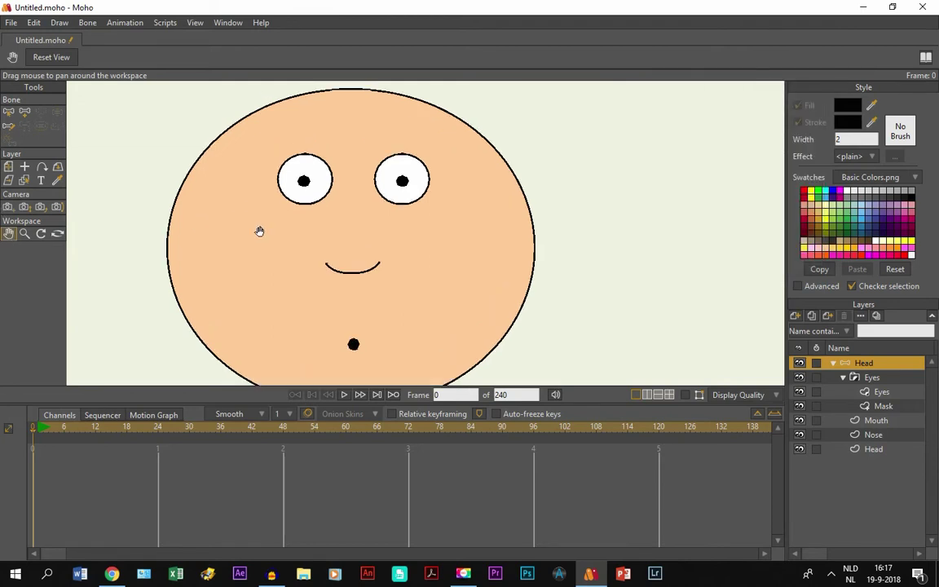
drag(259, 231, 262, 250)
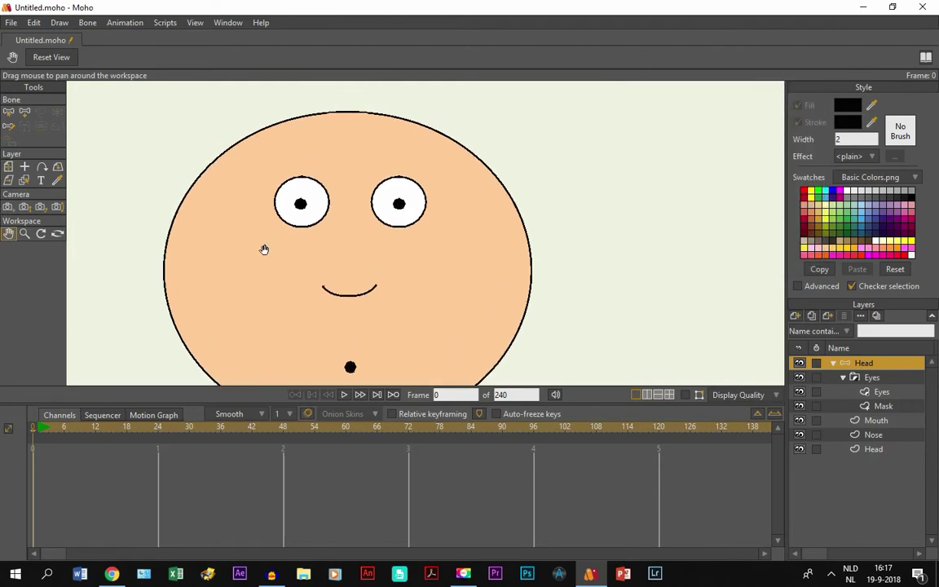
scroll(263, 250, up, 2)
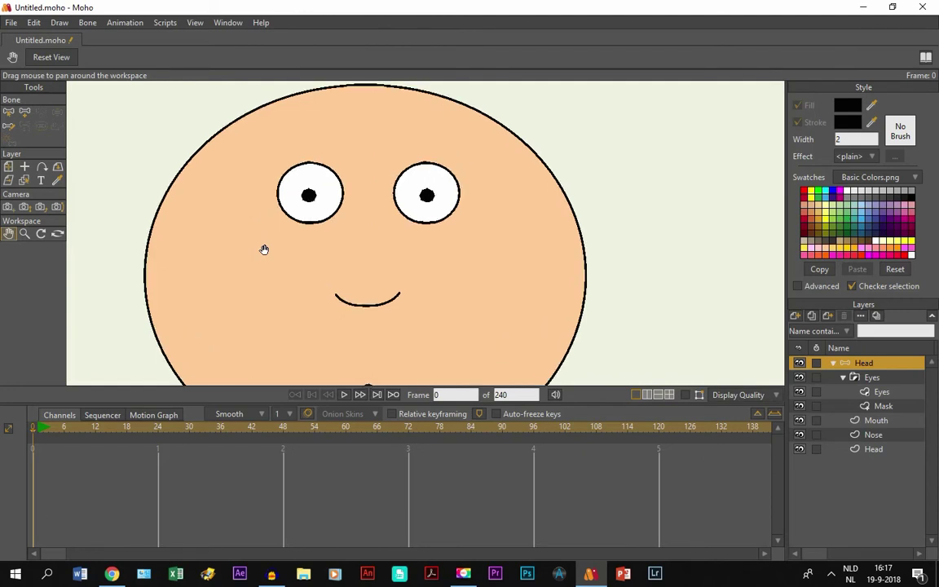
drag(264, 250, 246, 257)
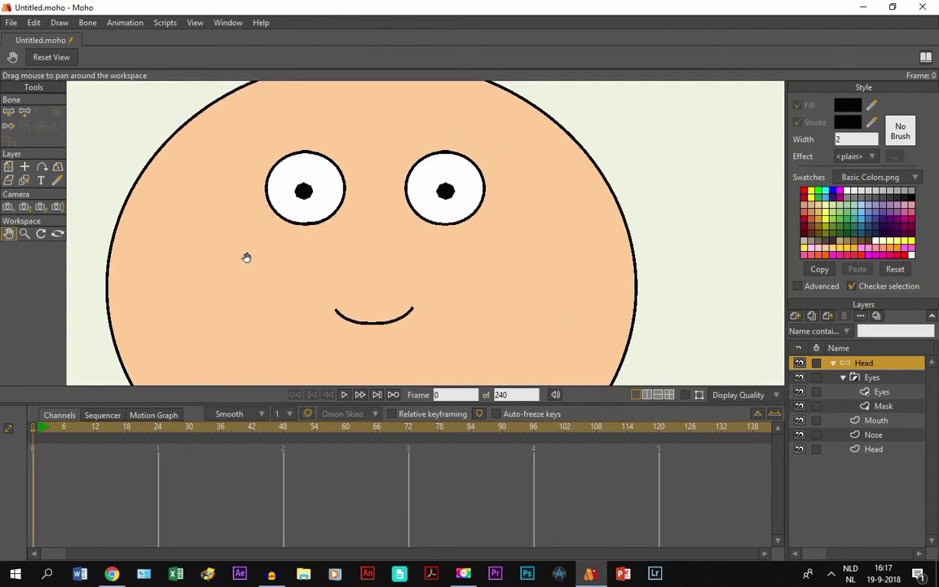
Readjust the zoom and pan so the whole head fits in view
click(8, 111)
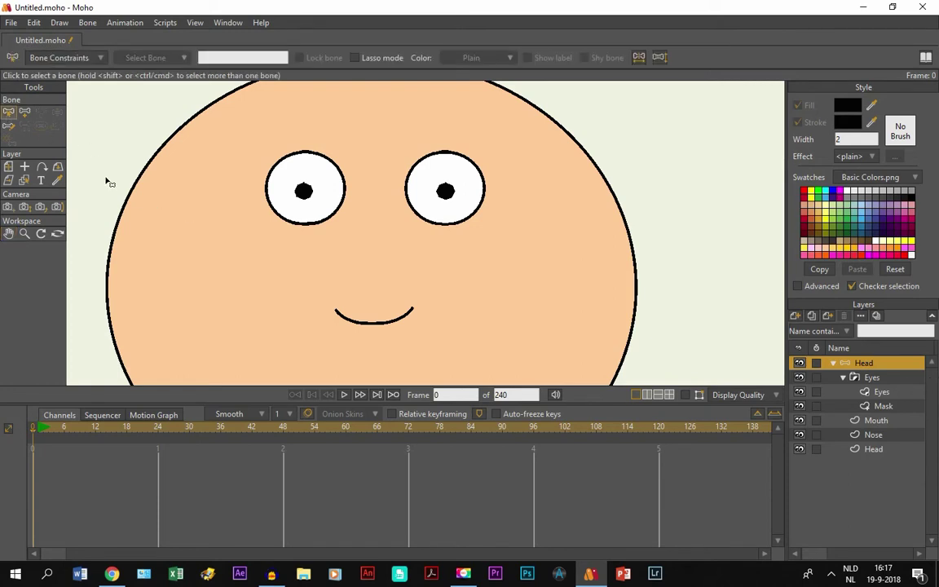
scroll(213, 164, down, 3)
scroll(356, 295, down, 4)
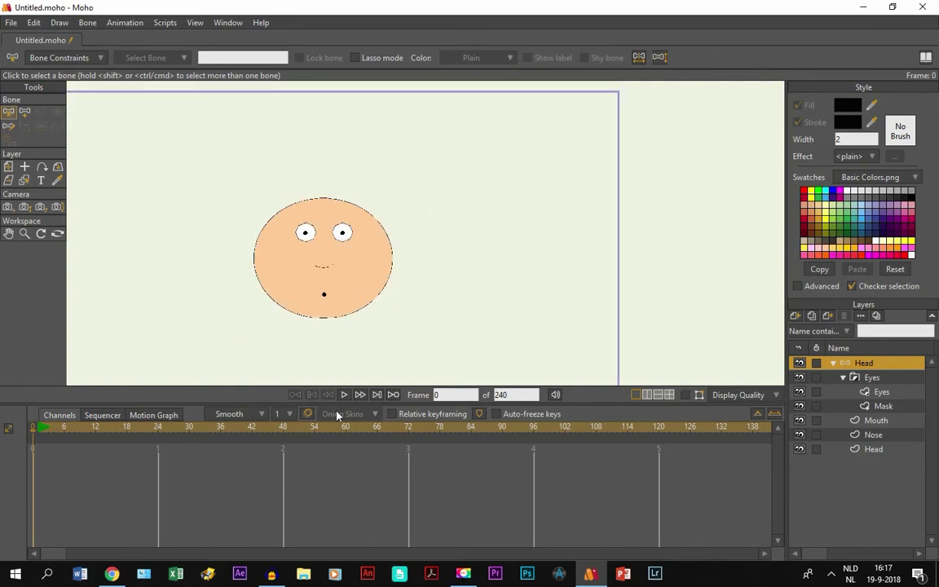
scroll(323, 292, up, 5)
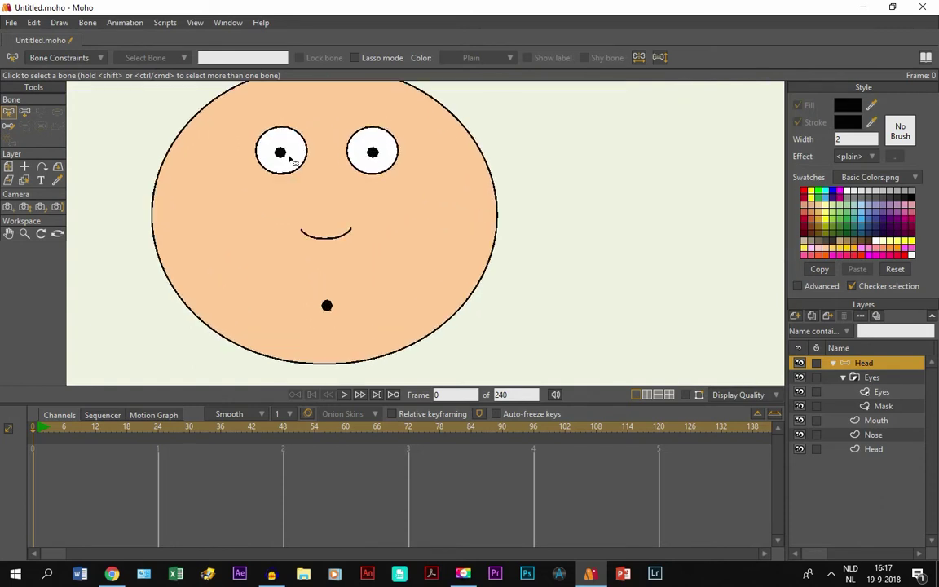
scroll(289, 152, up, 1)
click(10, 233)
drag(218, 215, 222, 259)
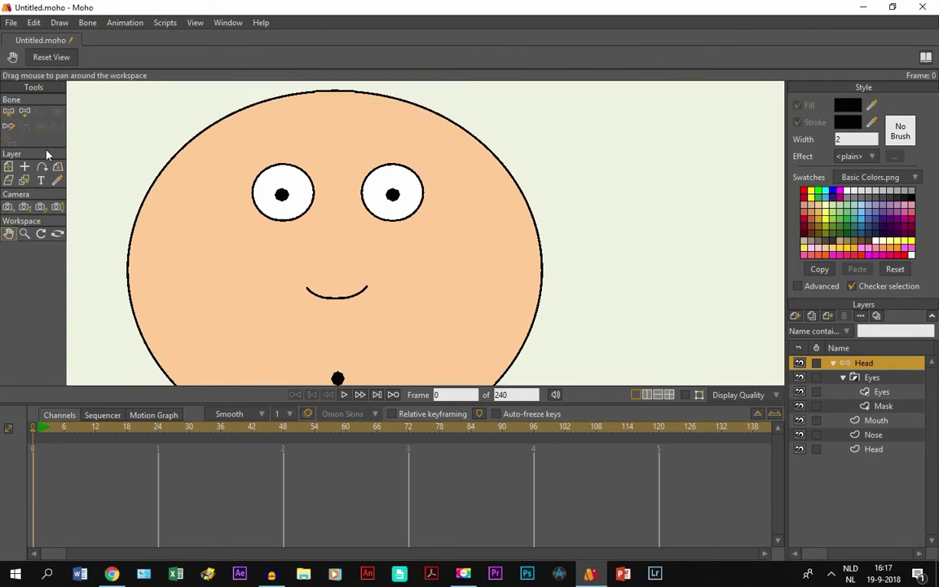
click(25, 112)
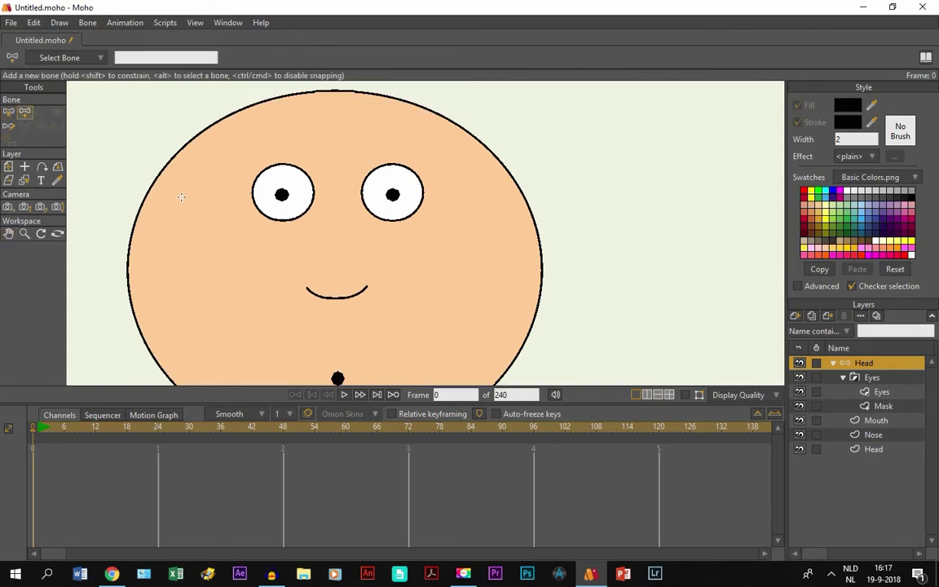
Draw bone B1 left of the left eye and set its strength to 0
drag(240, 196, 209, 195)
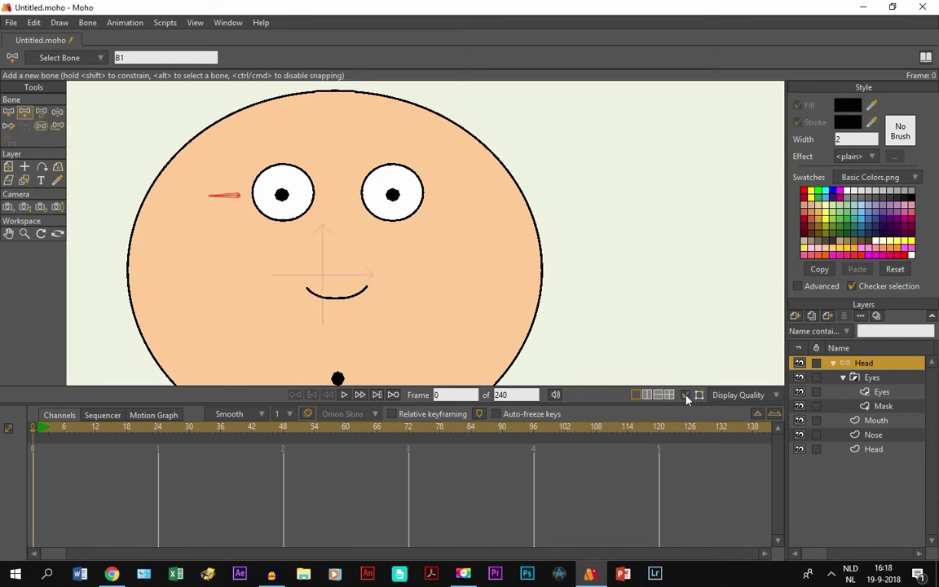
click(41, 127)
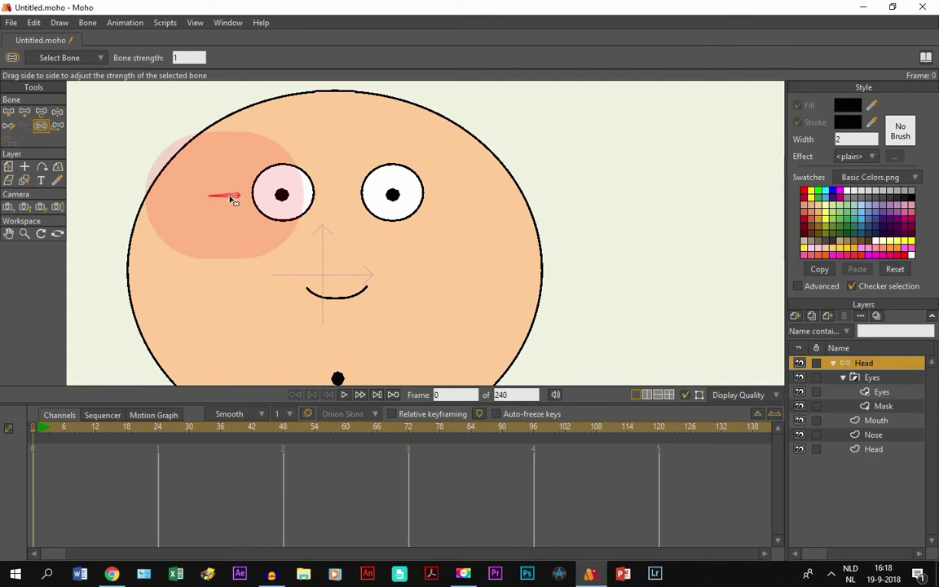
drag(231, 200, 144, 172)
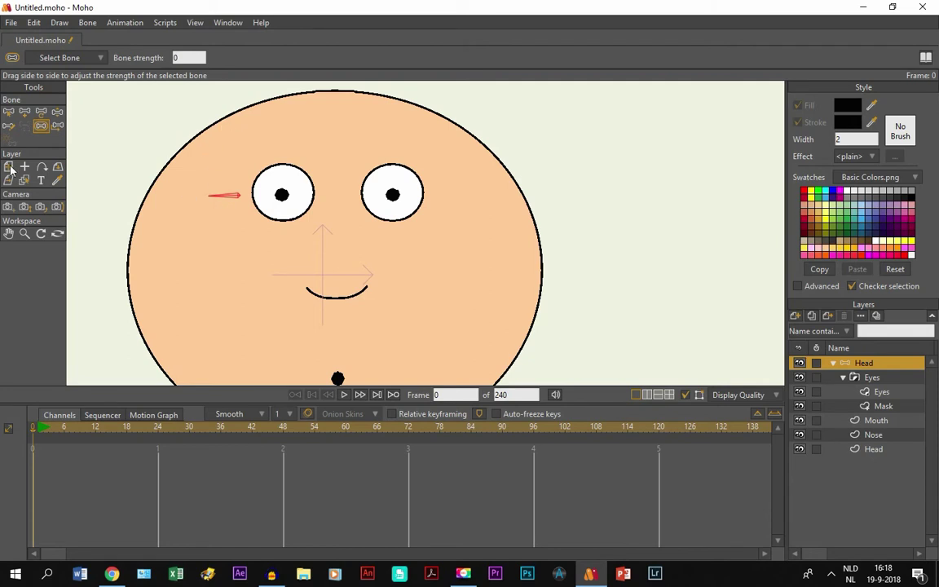
Enable angle constraints on B1 limiting rotation to -70 to 70 degrees
click(9, 112)
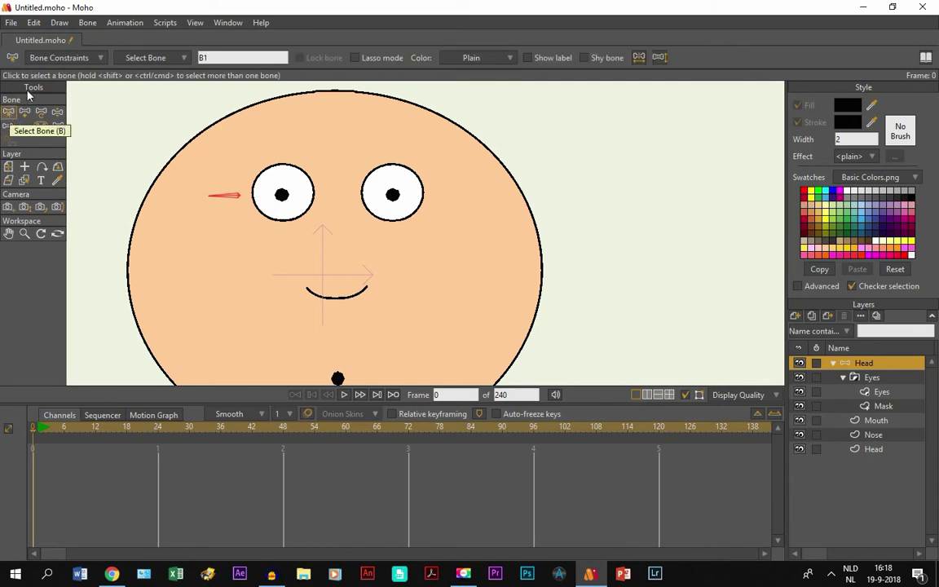
click(49, 64)
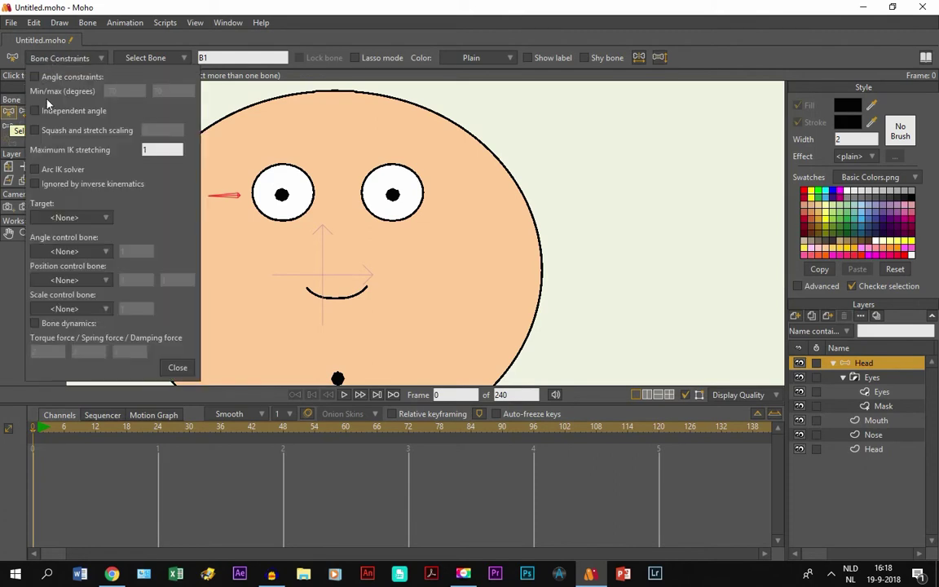
click(34, 77)
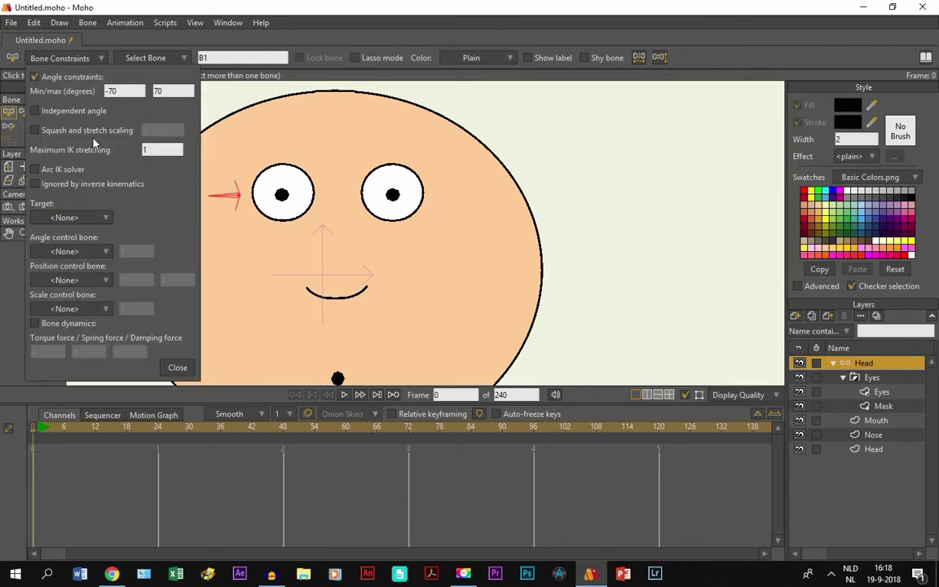
click(177, 368)
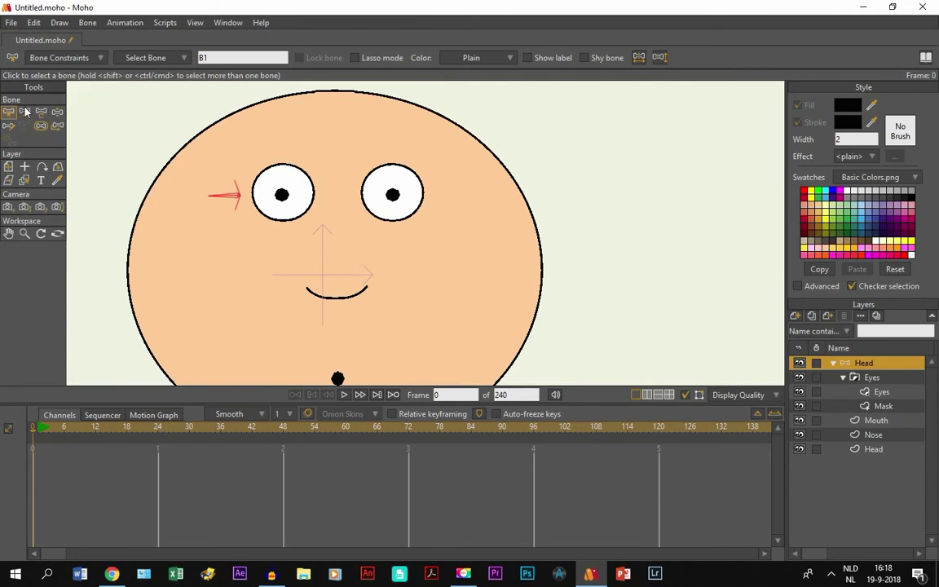
click(55, 114)
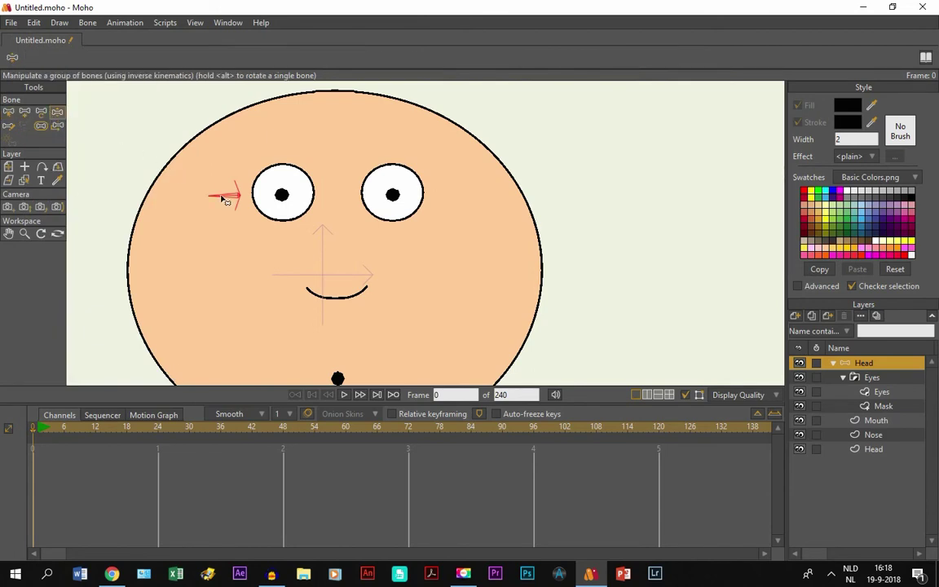
Select bone B1 and create a keyframe for it at frame 1
drag(225, 201, 228, 194)
click(44, 114)
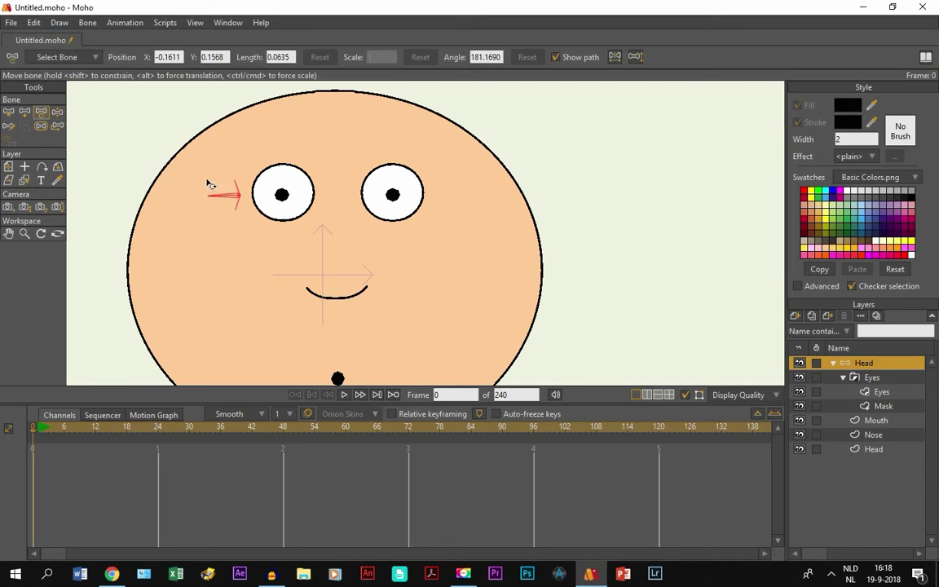
click(208, 185)
key(ctrl+Right)
click(41, 111)
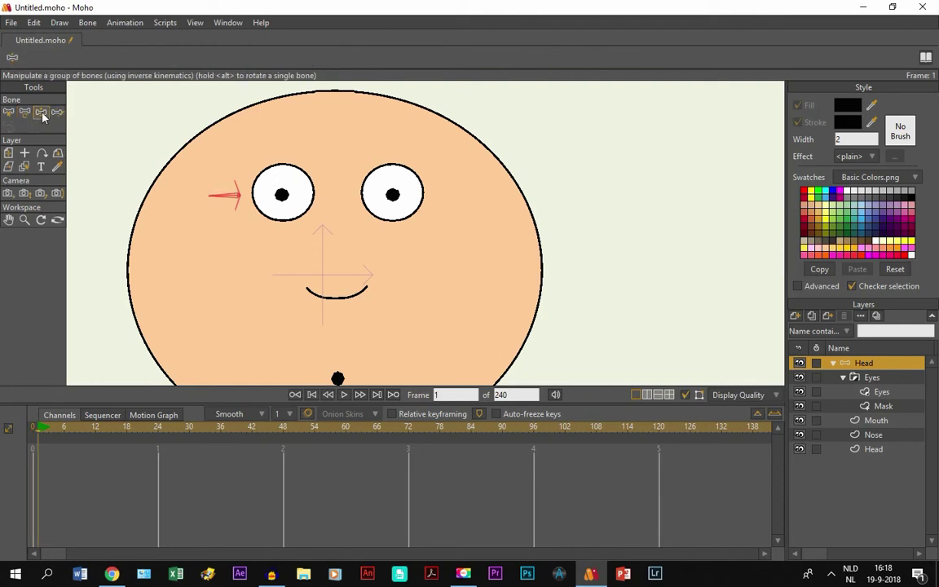
mouse_move(216, 201)
mouse_down()
mouse_move(215, 190)
mouse_move(217, 205)
mouse_move(233, 198)
mouse_move(217, 183)
mouse_move(230, 172)
mouse_move(226, 159)
mouse_move(237, 196)
mouse_move(224, 227)
mouse_move(249, 151)
mouse_move(216, 203)
mouse_up()
Delete the stray frame-0 keyframes and return to frame 0 setup mode
click(24, 112)
drag(61, 506, 1, 405)
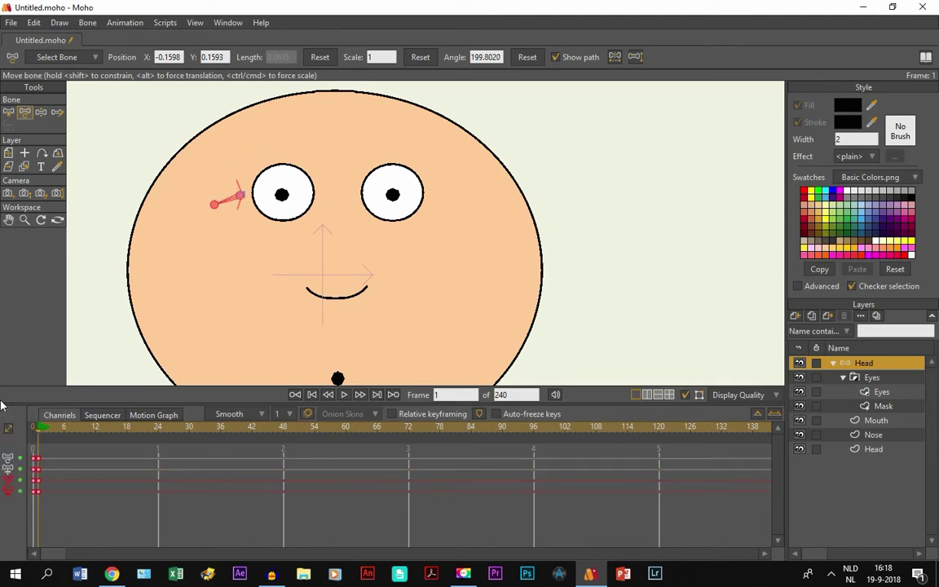
key(Delete)
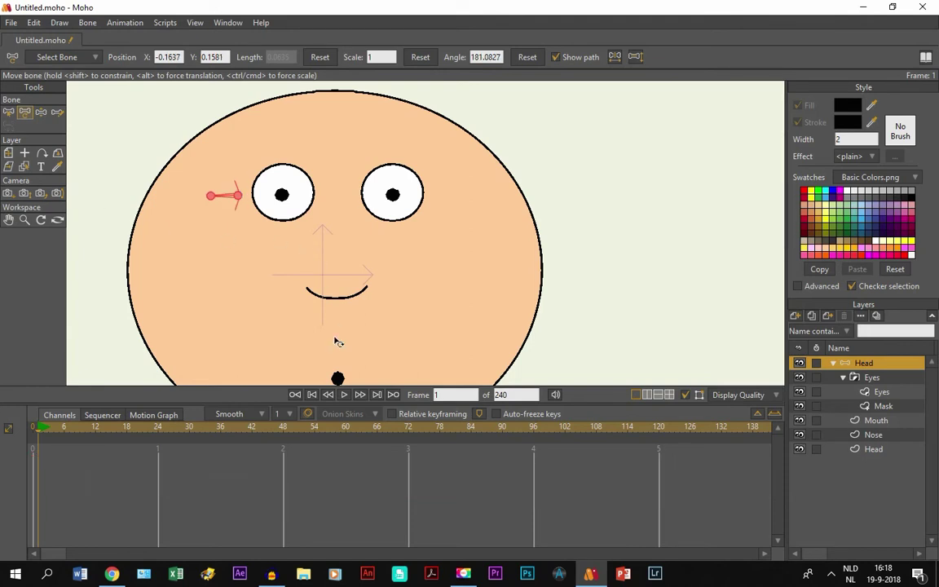
click(313, 395)
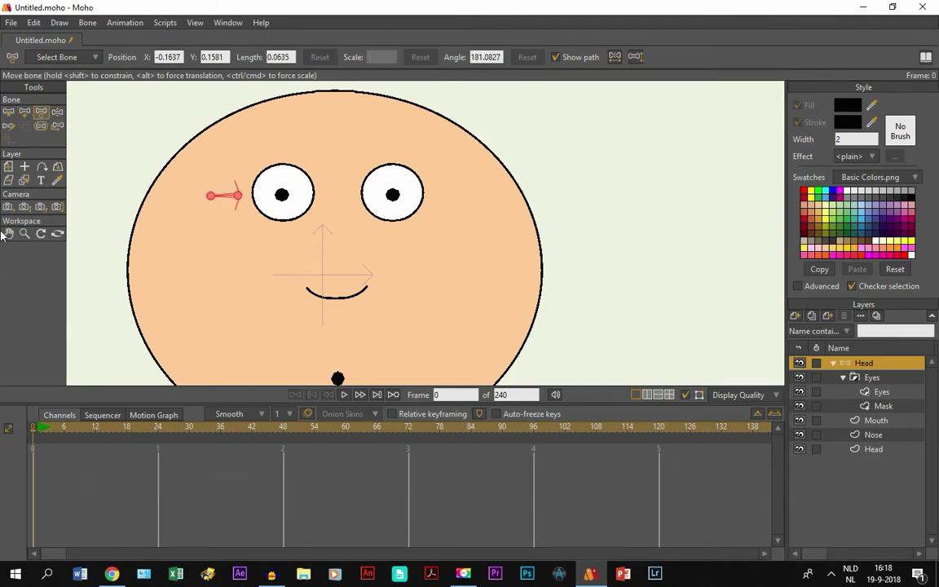
click(9, 113)
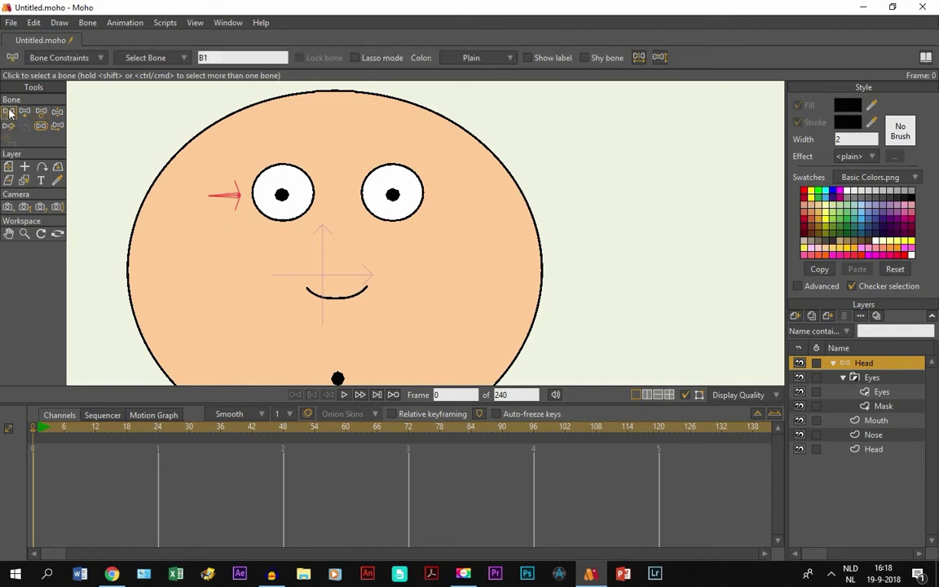
Replace the bone name B1 with 'Pupils Vertical' in the name field
double_click(210, 58)
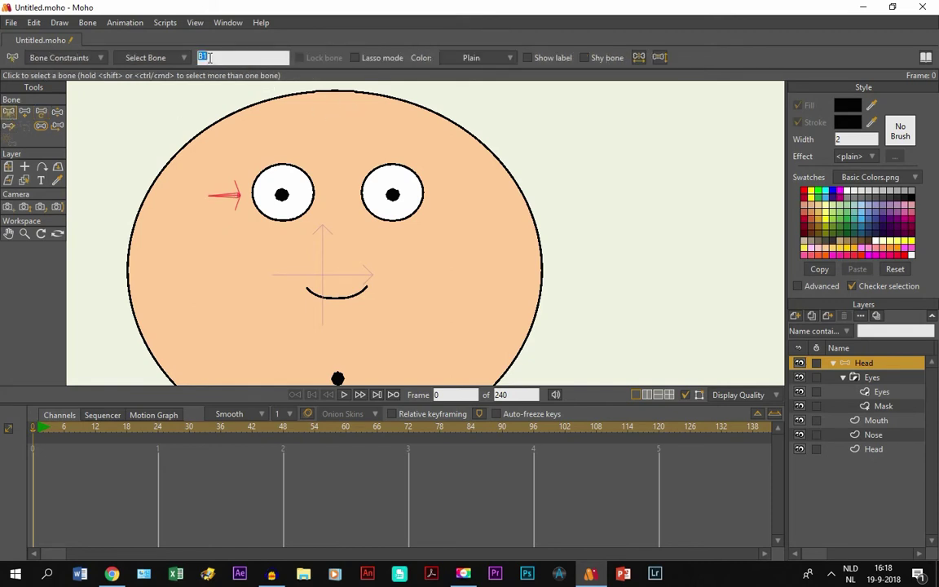
key(Caps_Lock)
text(P)
key(Caps_Lock)
text(upils)
key(Caps_Lock)
text(H)
key(Caps_Lock)
key(Caps_Lock)
key(Caps_Lock)
key(Caps_Lock)
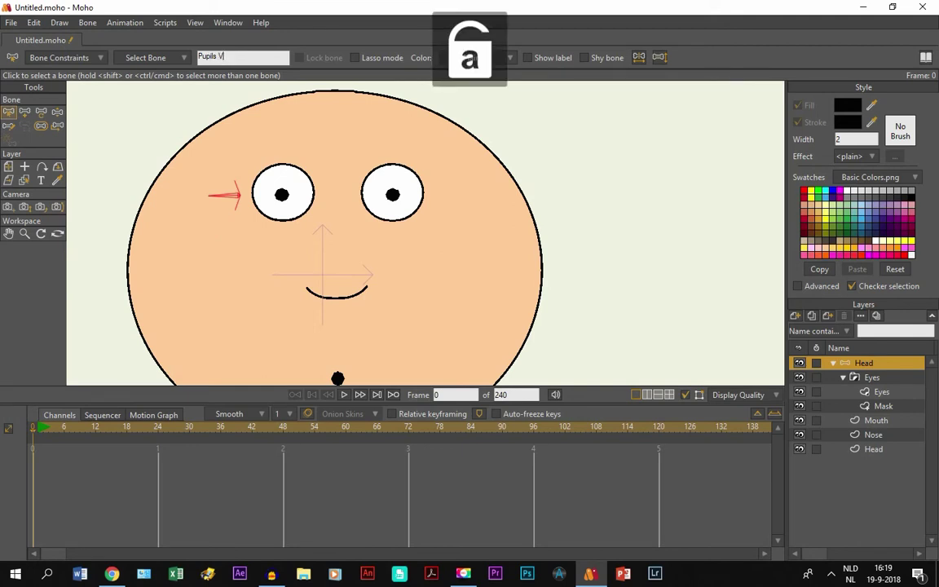
text(ical)
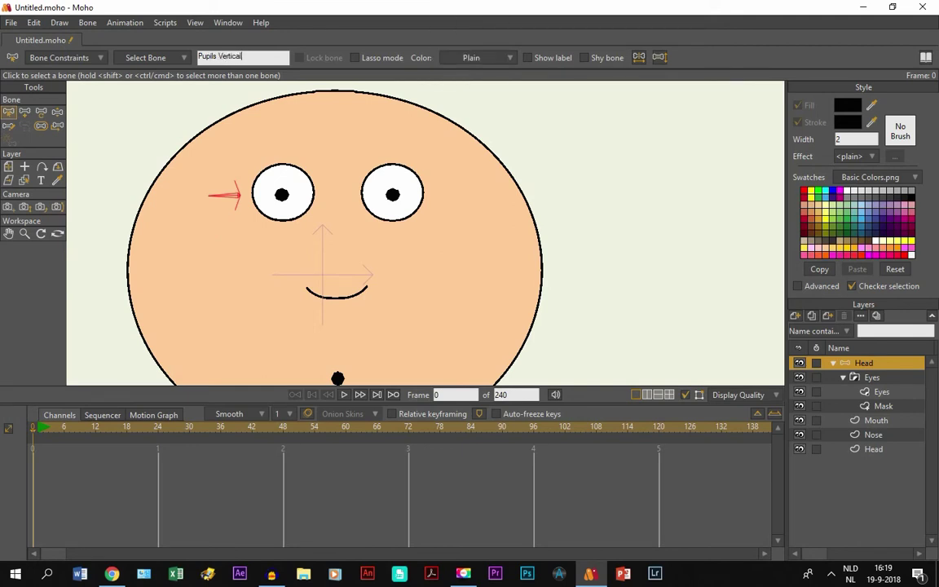
key(Return)
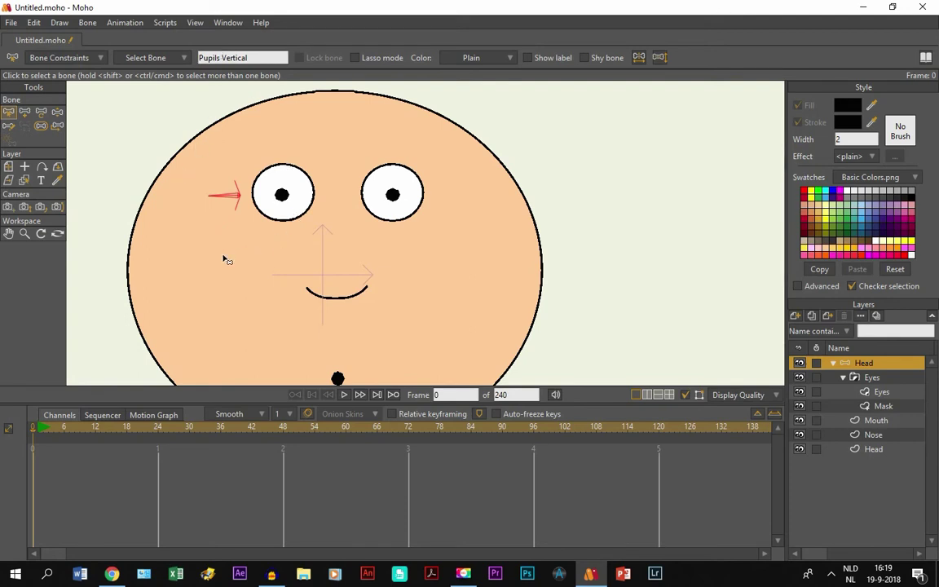
Create a new action named Pupils Vertical and rotate the bone up to near vertical
click(228, 23)
click(238, 109)
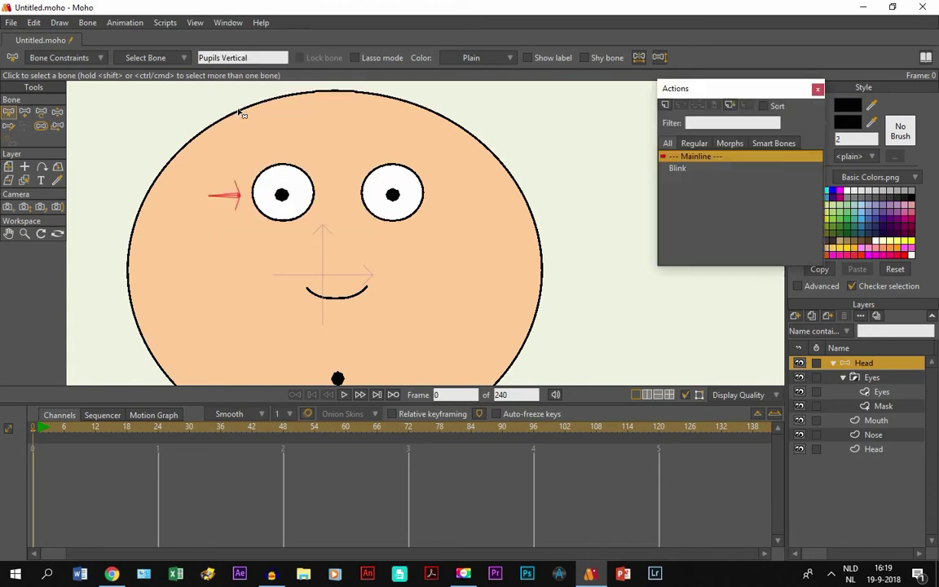
click(665, 105)
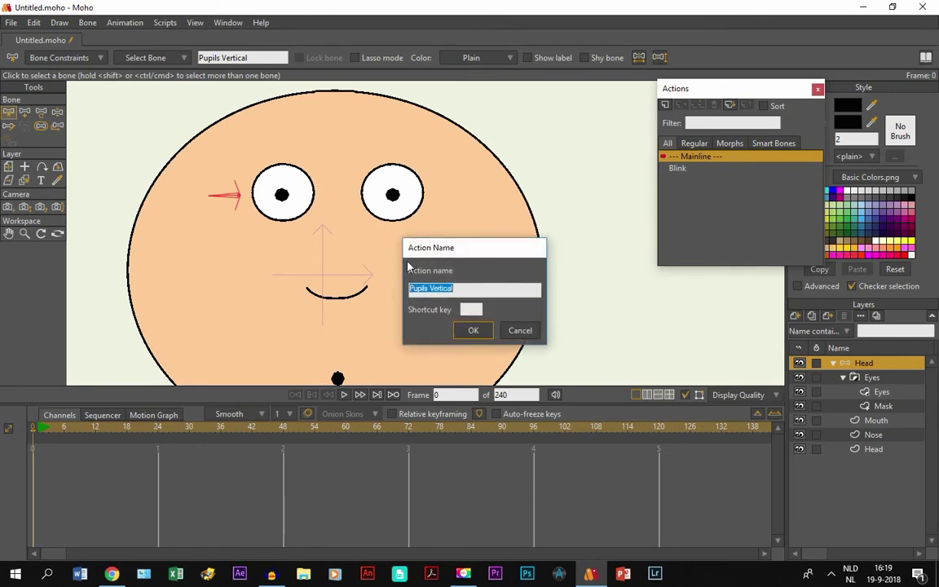
click(470, 330)
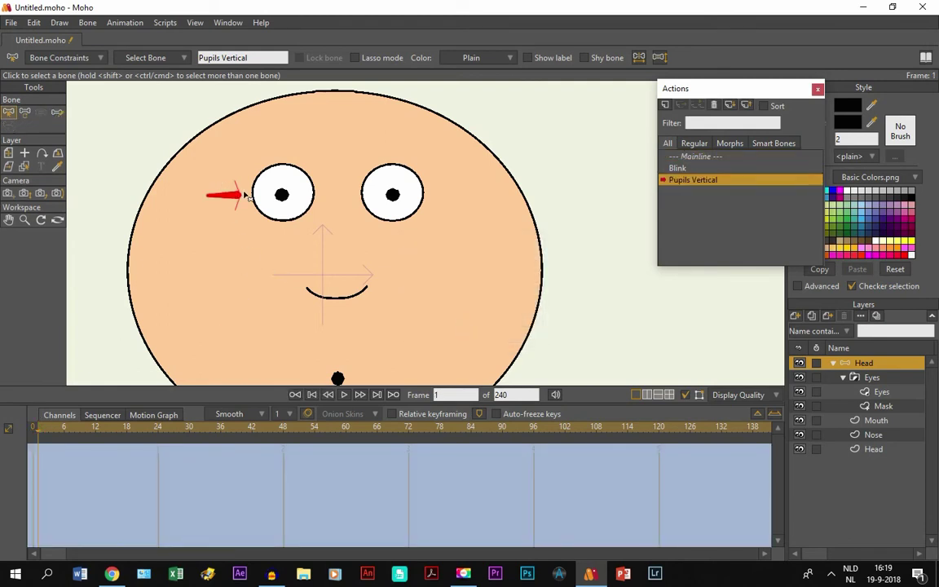
click(24, 112)
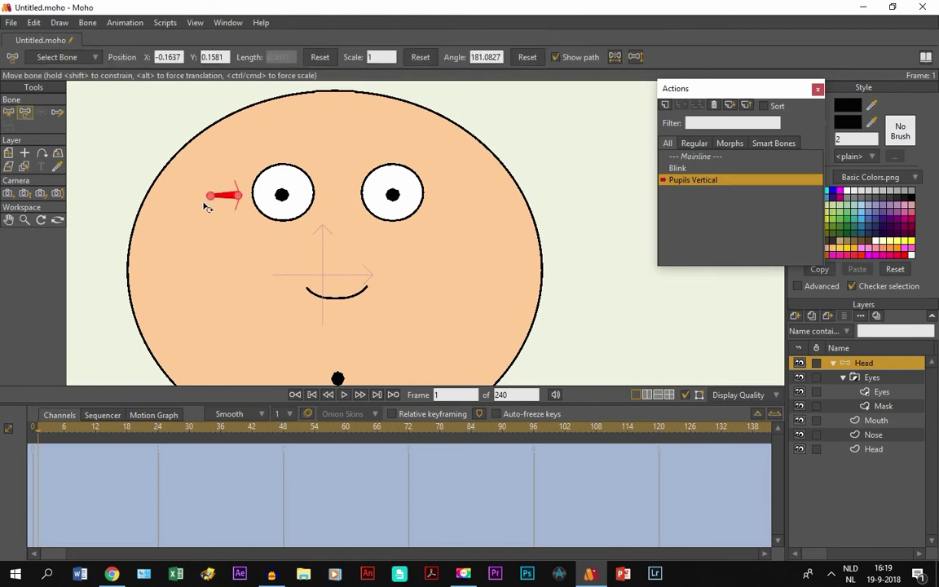
drag(189, 176, 241, 156)
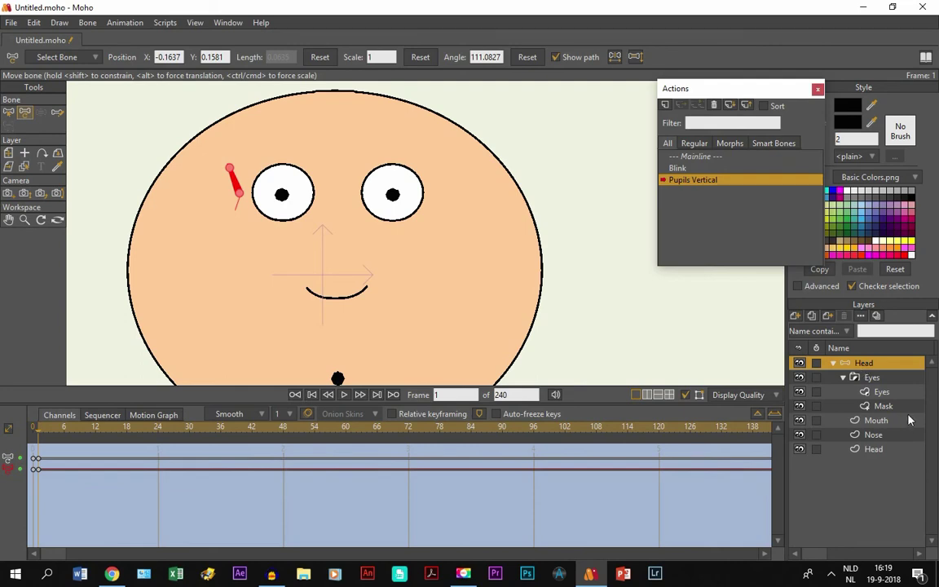
On the Eyes layer, select both pupils and move them up toward the eye tops
click(883, 393)
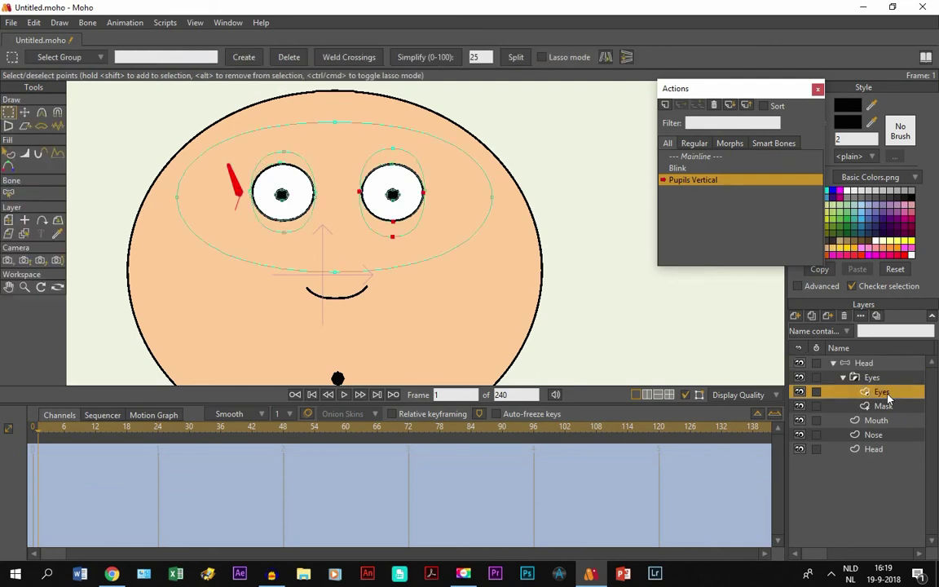
click(25, 112)
click(466, 139)
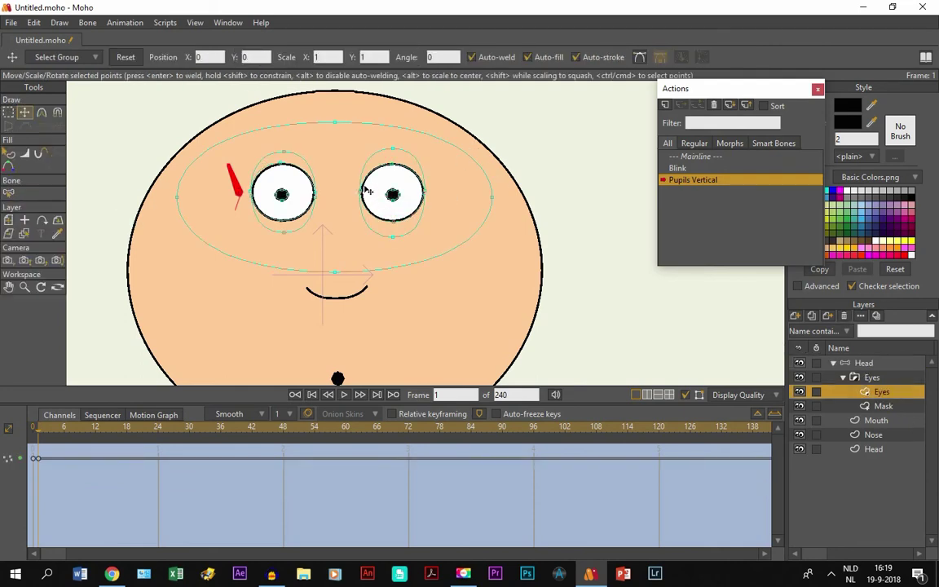
scroll(368, 191, up, 3)
drag(440, 225, 383, 181)
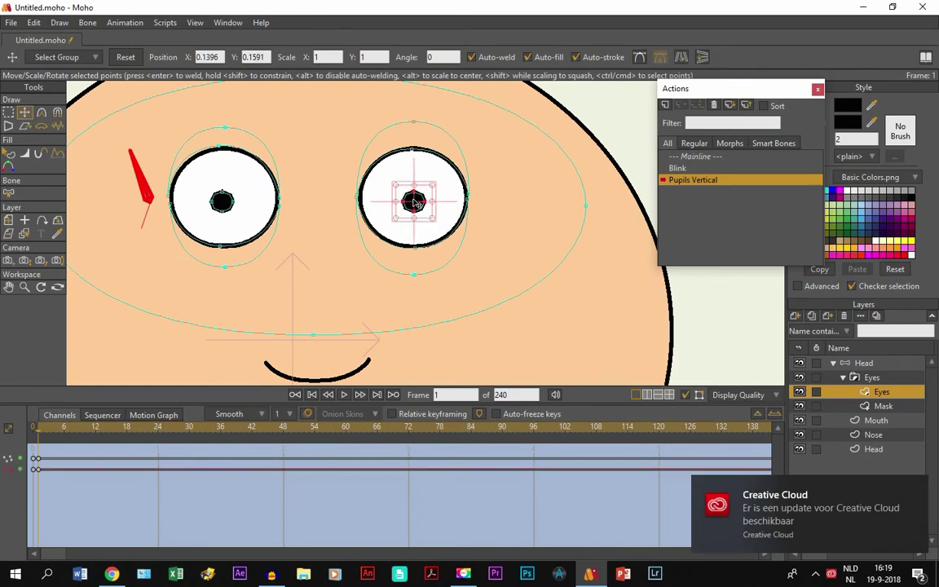
shift+click(230, 206)
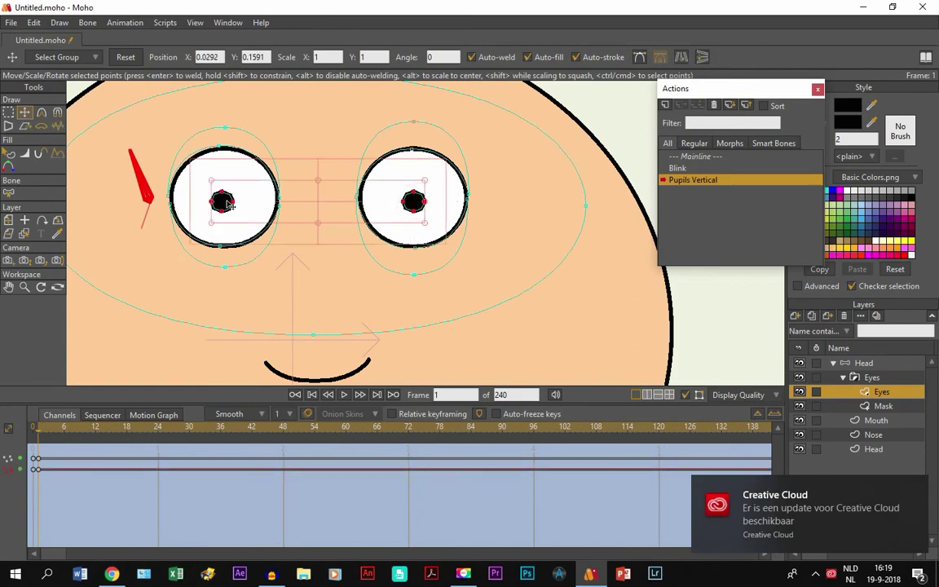
drag(331, 205, 335, 172)
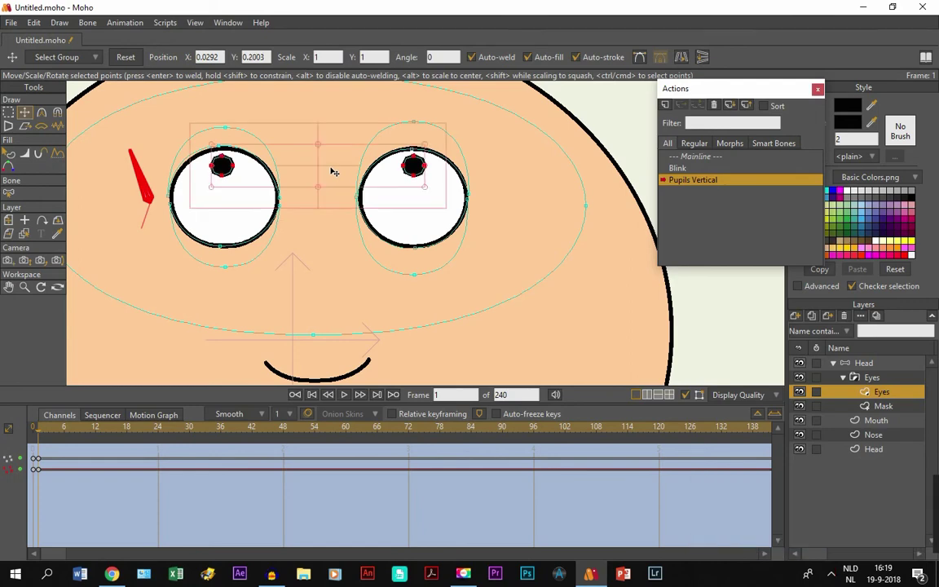
On the Mainline, test-rotate the Head layer's bone at frame 1, undo it, and return to frame 0
double_click(684, 158)
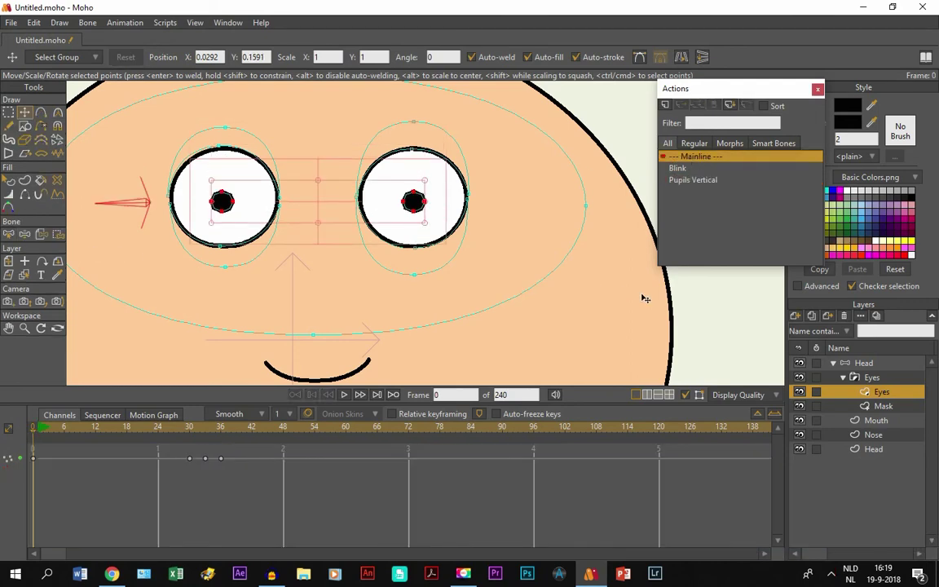
click(864, 362)
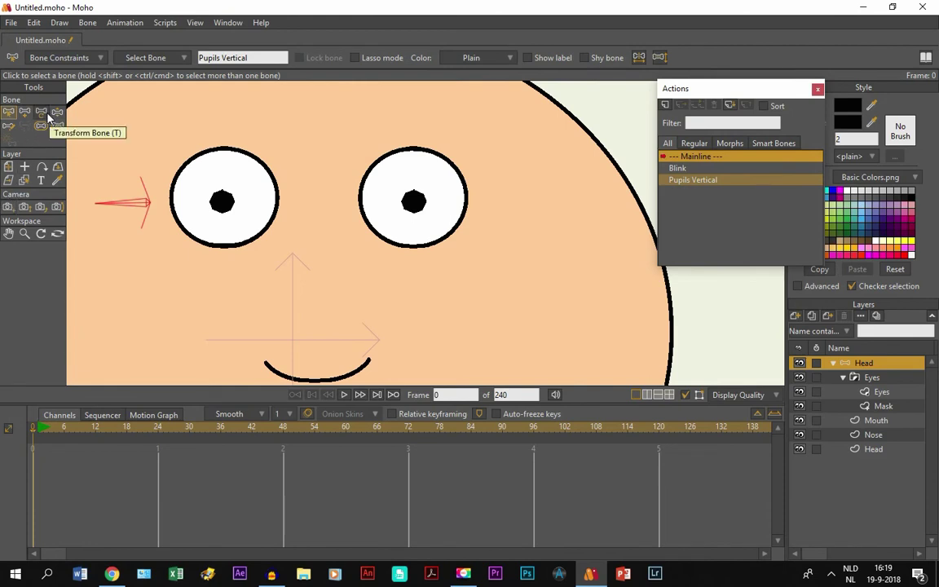
key(ctrl+Right)
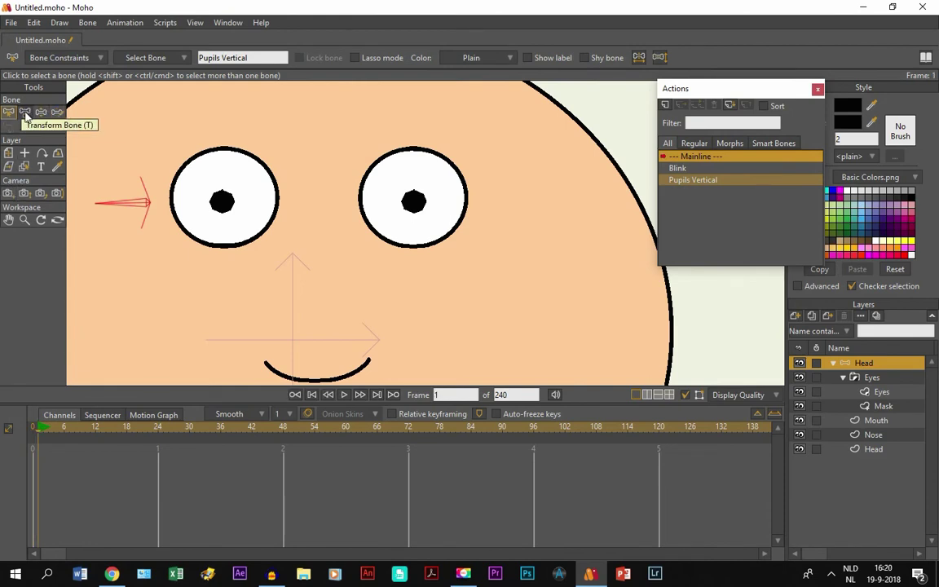
click(24, 112)
drag(125, 168, 141, 208)
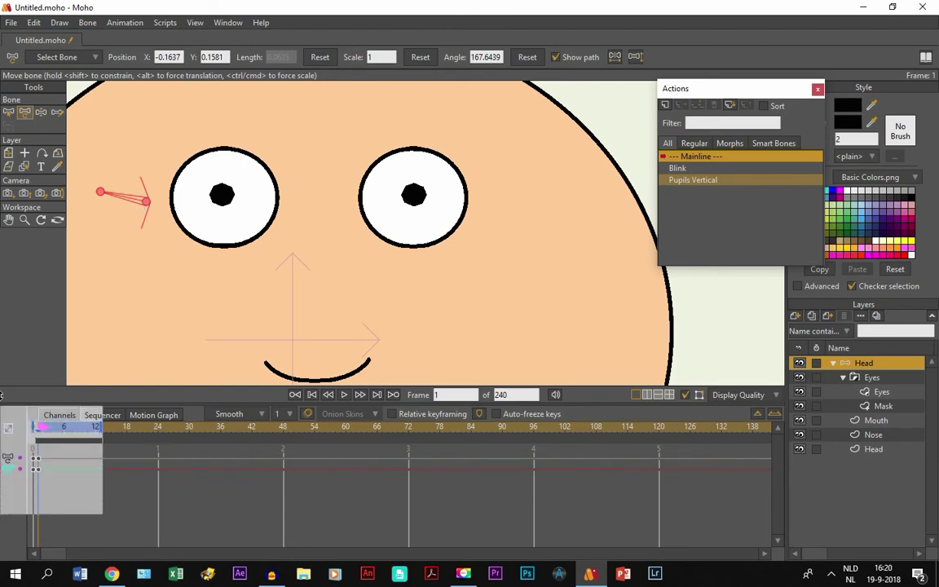
key(ctrl+z)
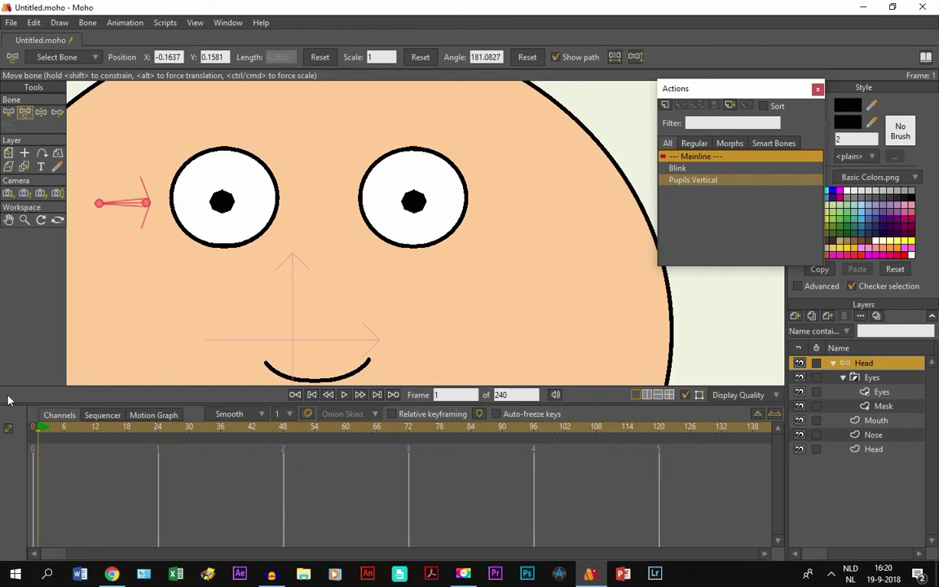
scroll(227, 261, down, 3)
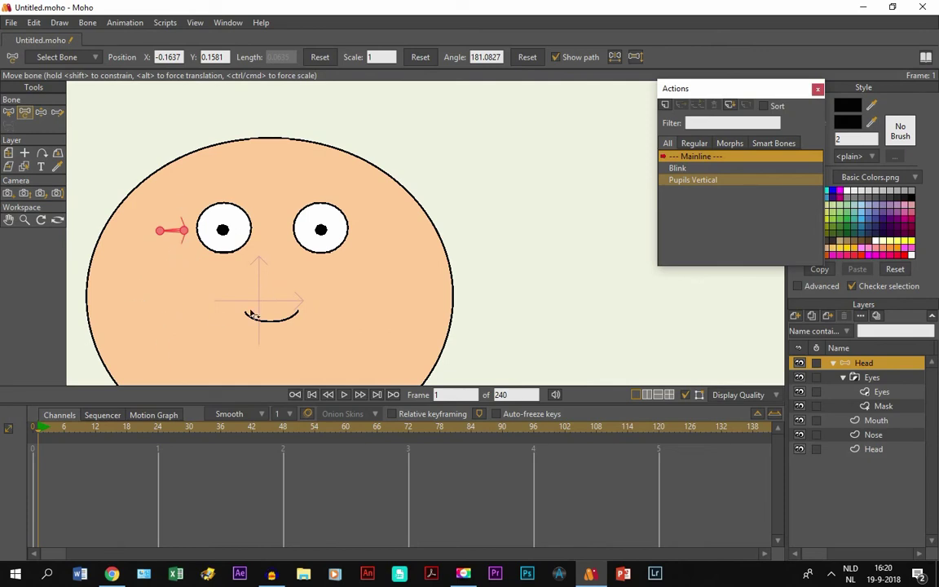
click(33, 434)
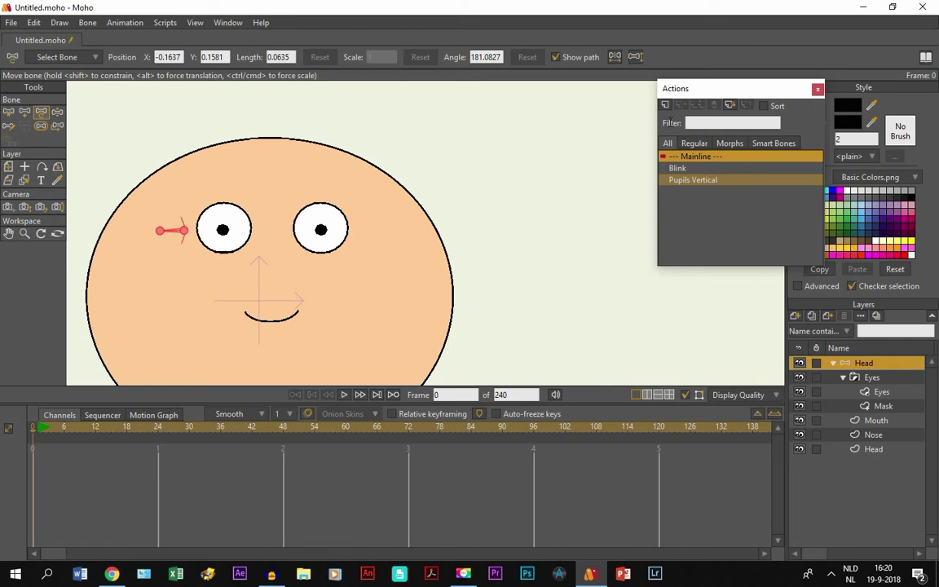
Create a new action named Pupils Vertical 2 and rotate the control bone
click(666, 106)
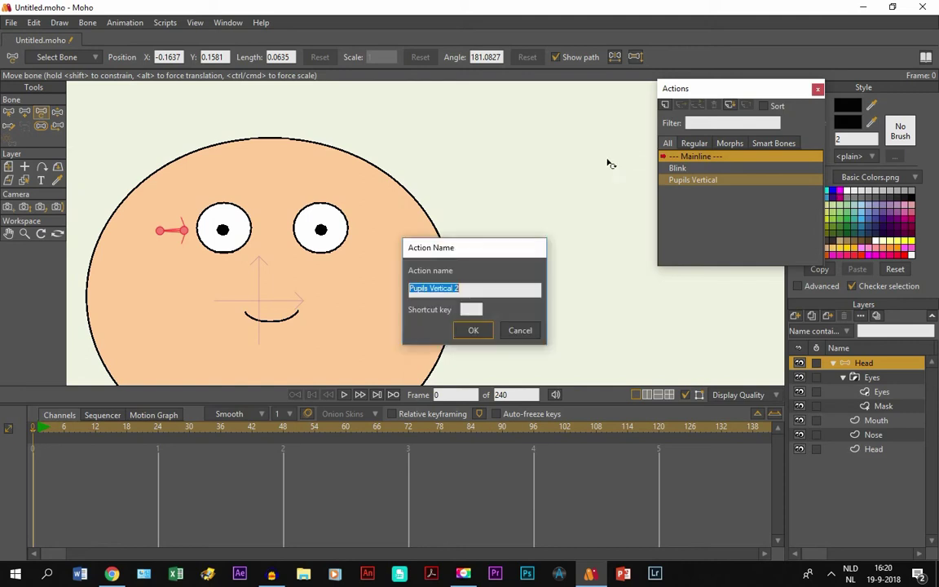
click(469, 288)
click(466, 335)
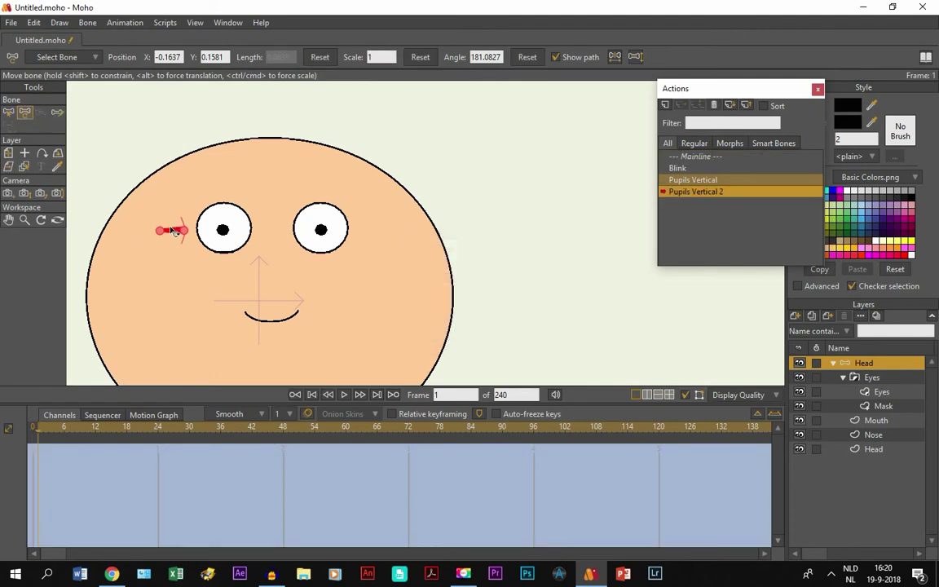
drag(175, 233, 243, 247)
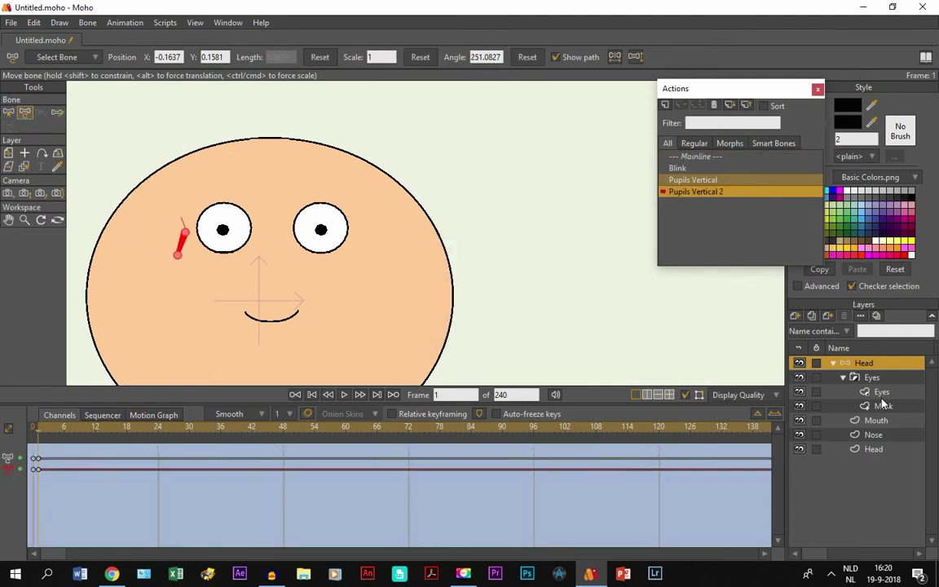
Select both pupils on the Eyes layer, lower them to the eye bottoms, and return to Mainline
click(882, 392)
click(25, 112)
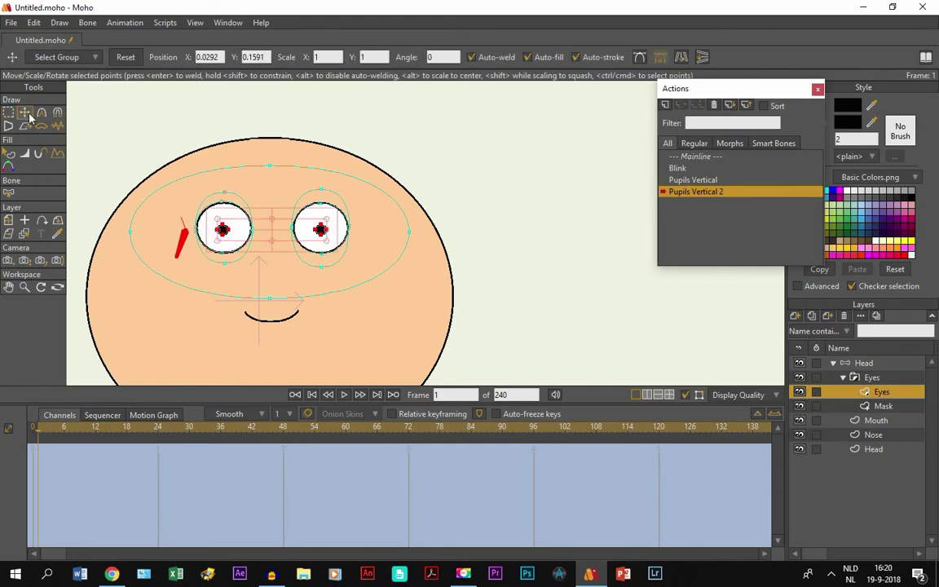
scroll(265, 213, up, 1)
scroll(265, 213, up, 1)
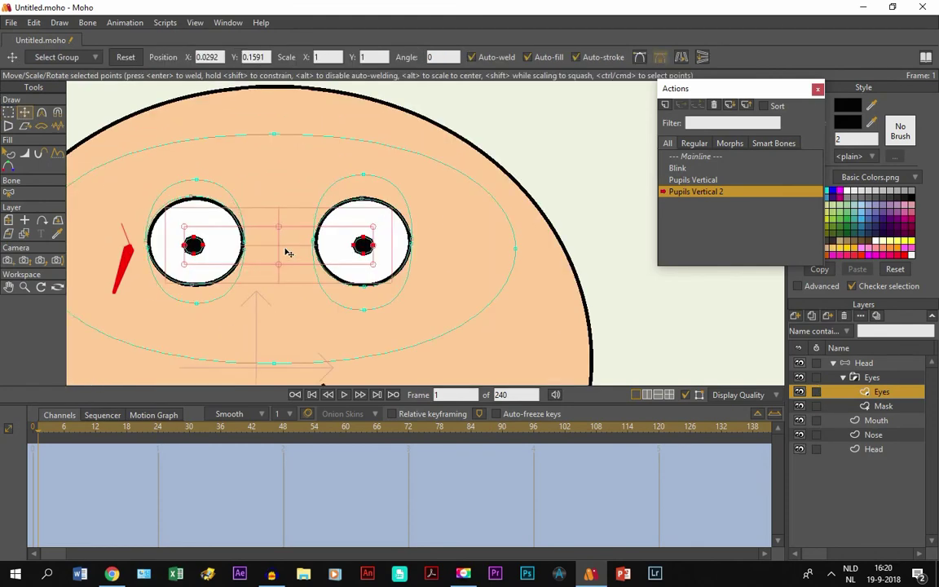
click(289, 257)
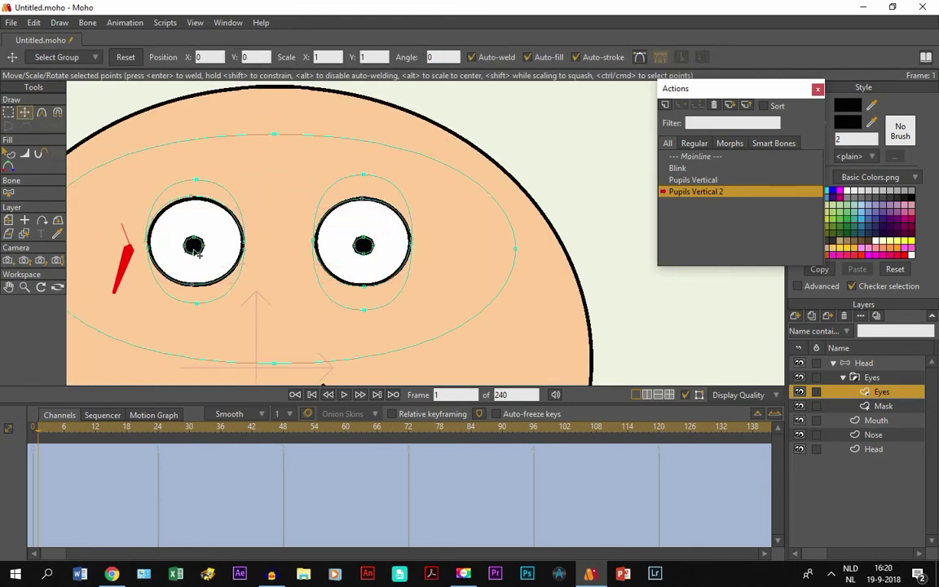
click(196, 252)
click(334, 225)
click(363, 244)
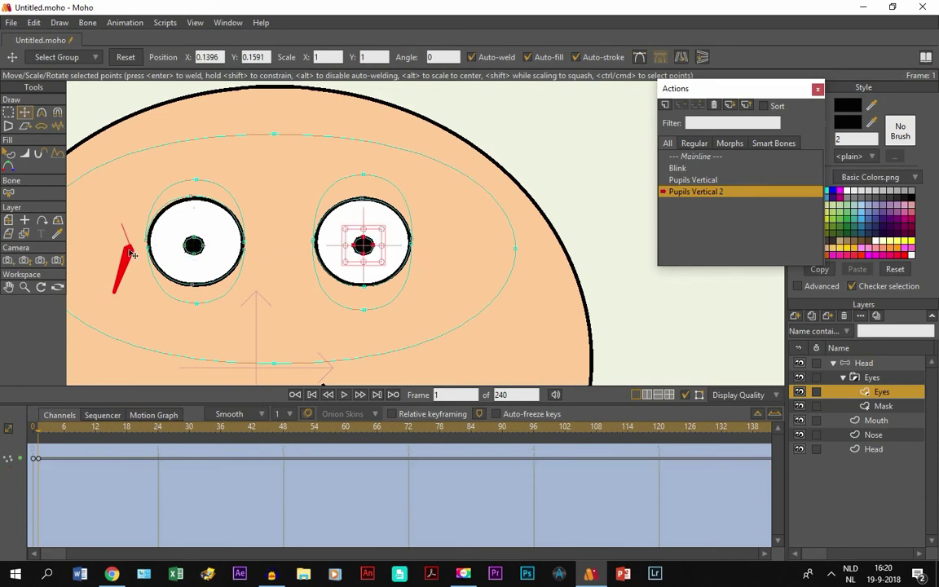
shift+click(194, 247)
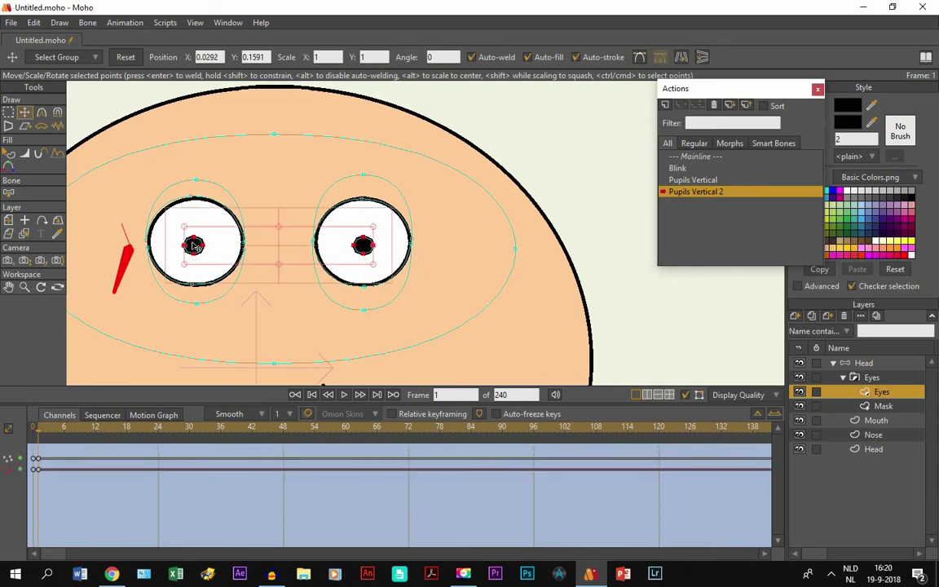
drag(296, 248, 299, 277)
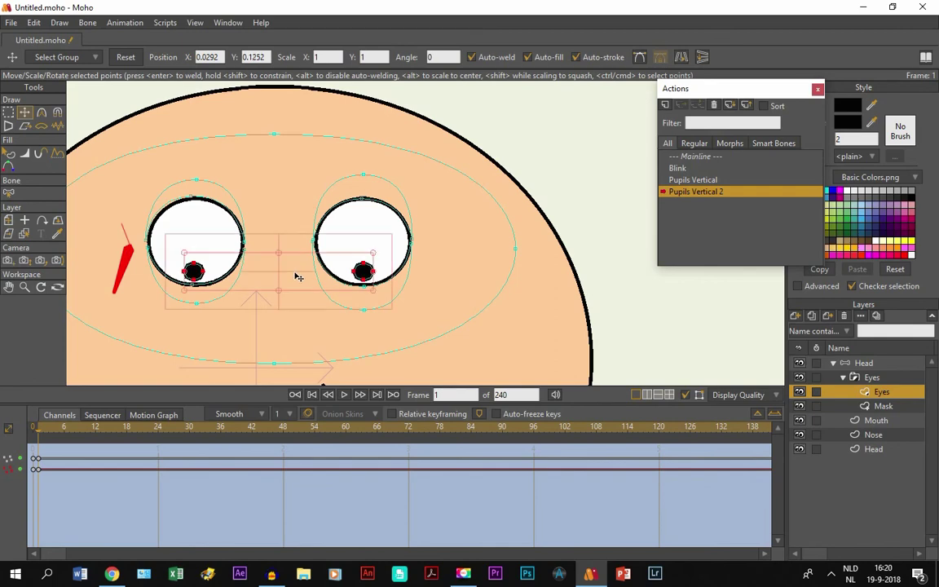
double_click(675, 157)
On the Head layer, test-rotate the Pupils Vertical smart bone, then undo the rotation
click(864, 364)
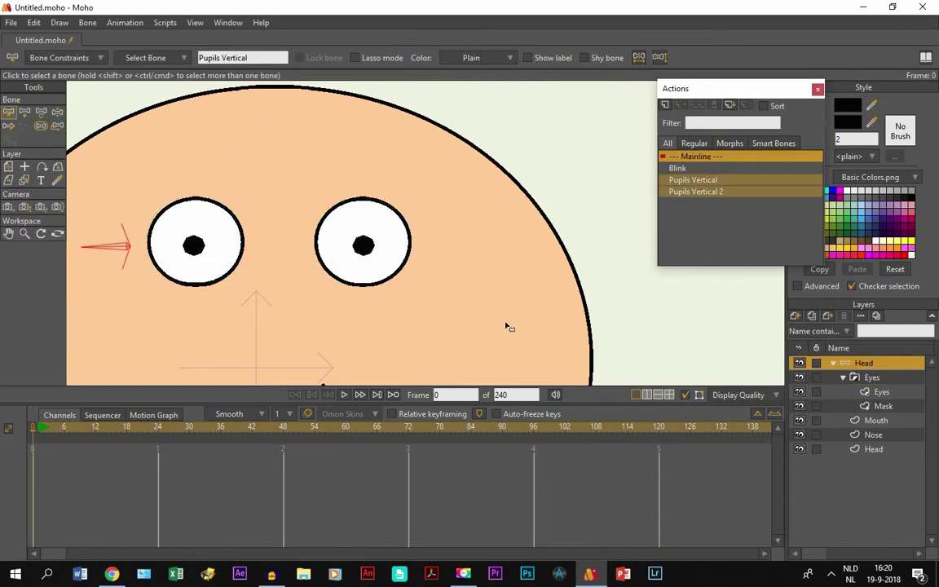
click(47, 117)
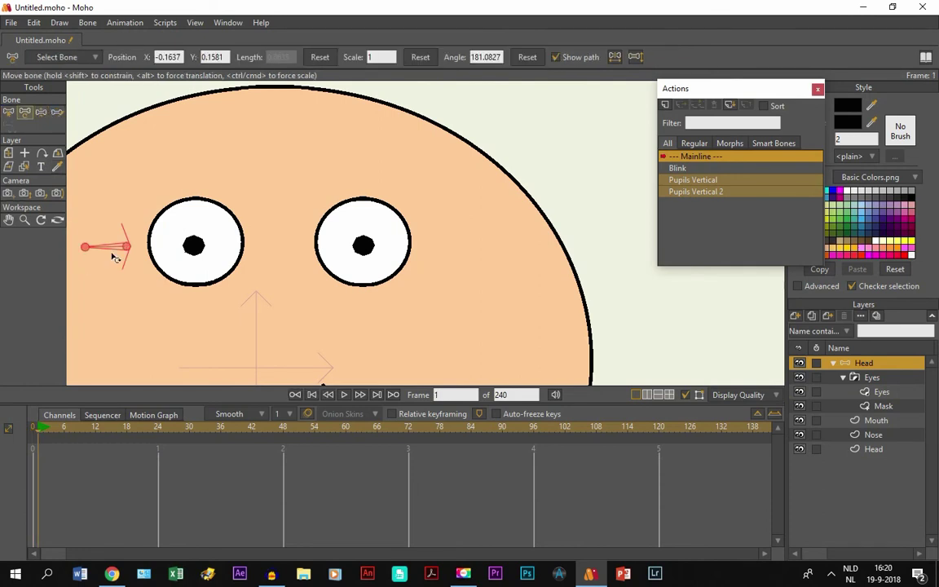
mouse_move(120, 247)
mouse_down()
mouse_move(120, 208)
mouse_move(120, 285)
mouse_move(121, 231)
mouse_move(118, 261)
mouse_move(120, 248)
mouse_up()
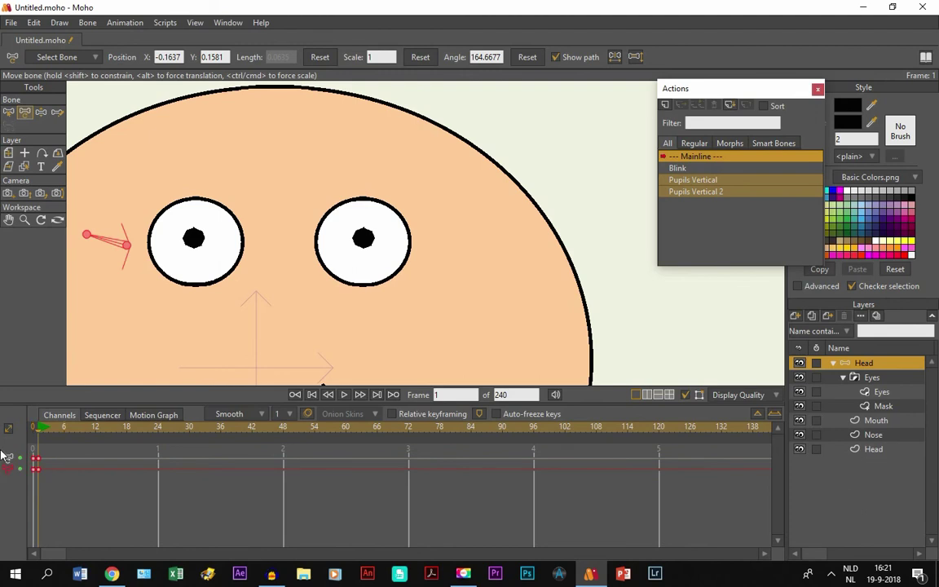
key(ctrl+z)
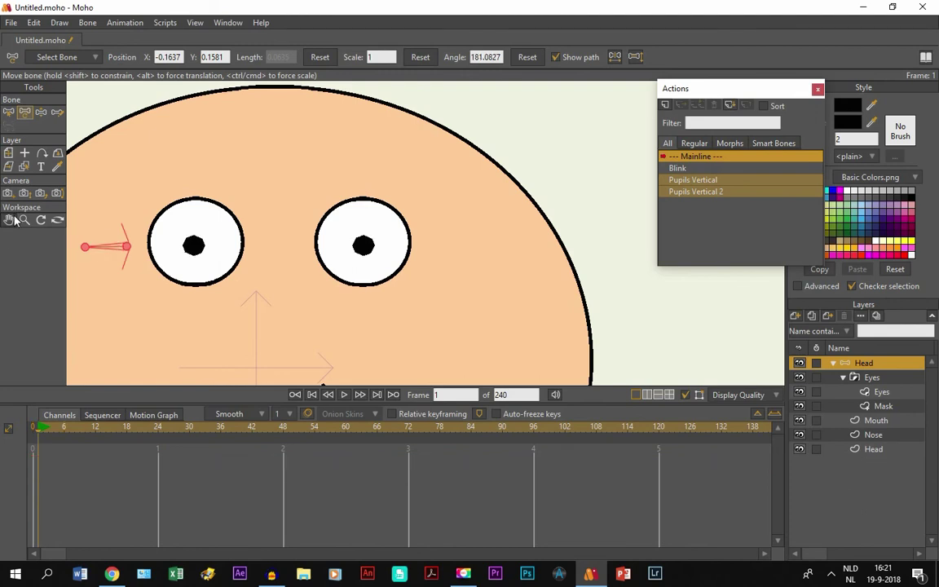
Pan and zoom the canvas to frame the face
click(9, 220)
scroll(248, 272, down, 5)
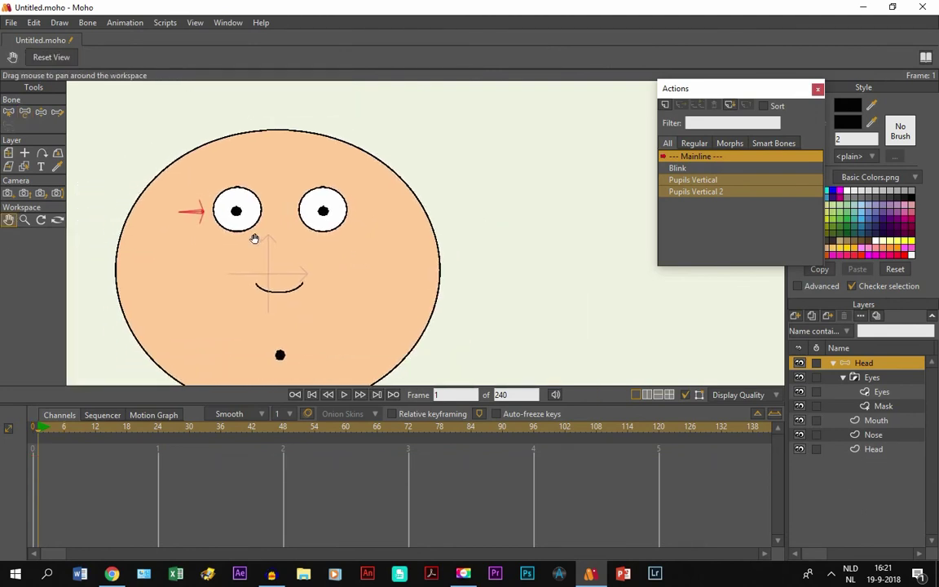
mouse_move(256, 238)
mouse_down()
mouse_move(272, 243)
mouse_move(266, 253)
mouse_up()
scroll(268, 243, up, 3)
Add a new bone near the nose and name it 'Pupils Horizontal'
click(9, 113)
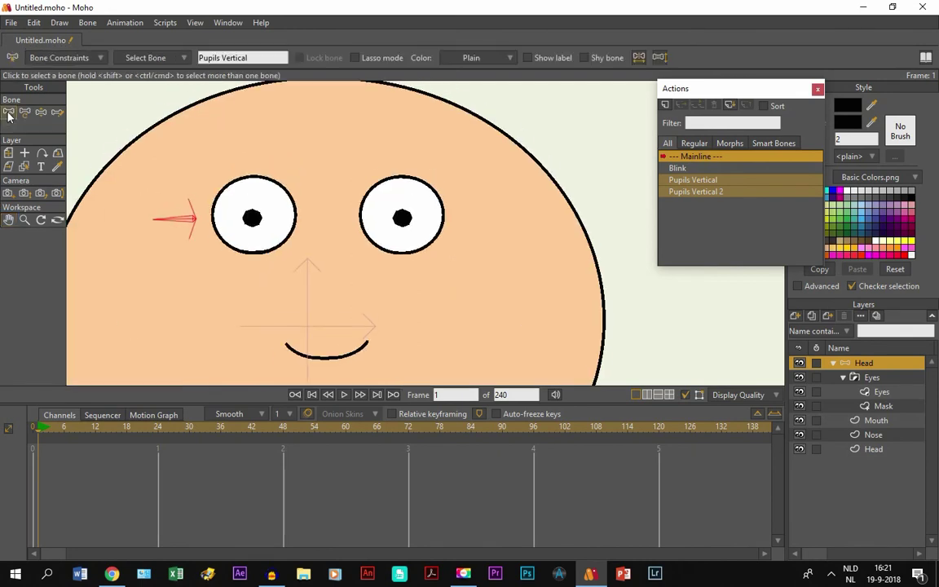
click(135, 226)
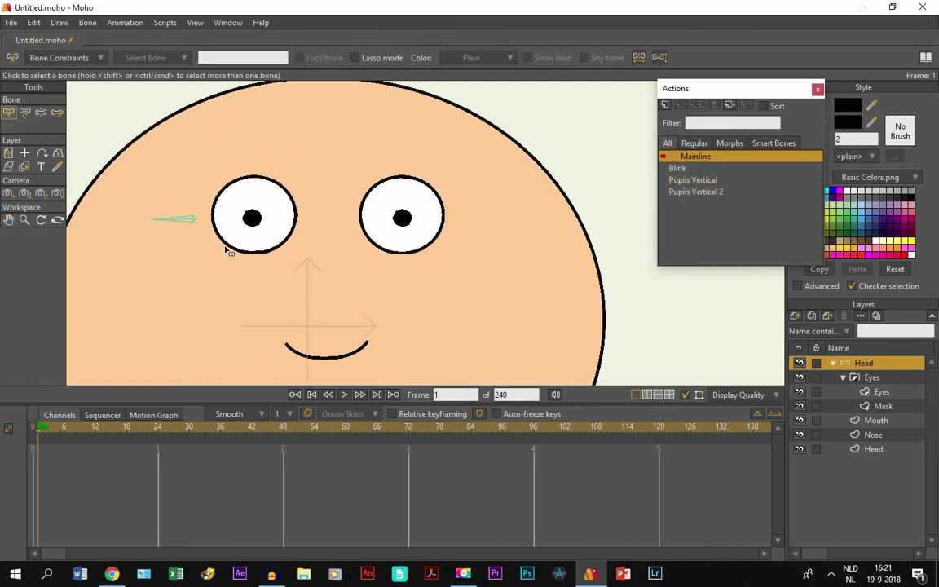
click(38, 436)
key(a)
drag(251, 280, 250, 311)
click(230, 58)
text(Pupils Horizontal)
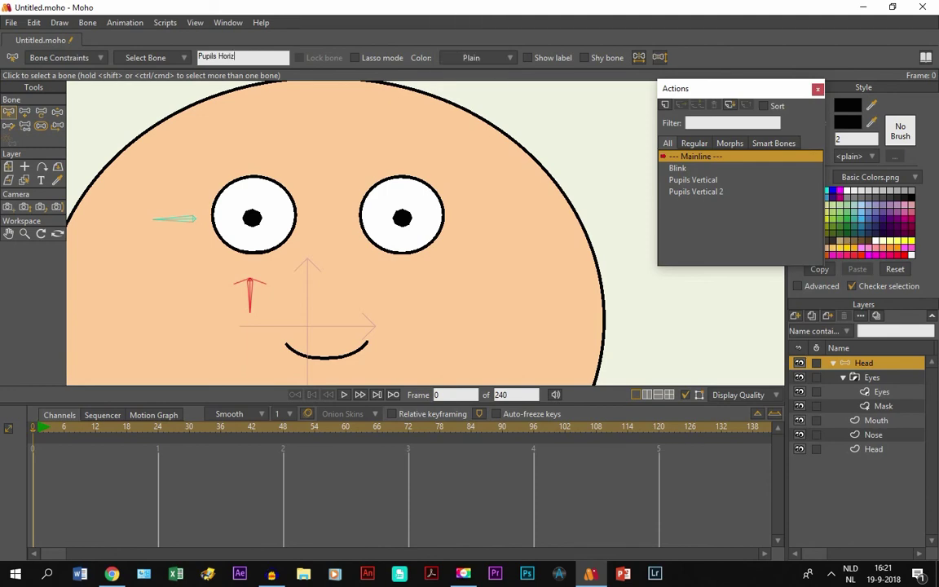
Create the Pupils Horizontal and Pupils Horizontal 2 smart-bone actions, shifting the pupils right
click(666, 105)
click(479, 330)
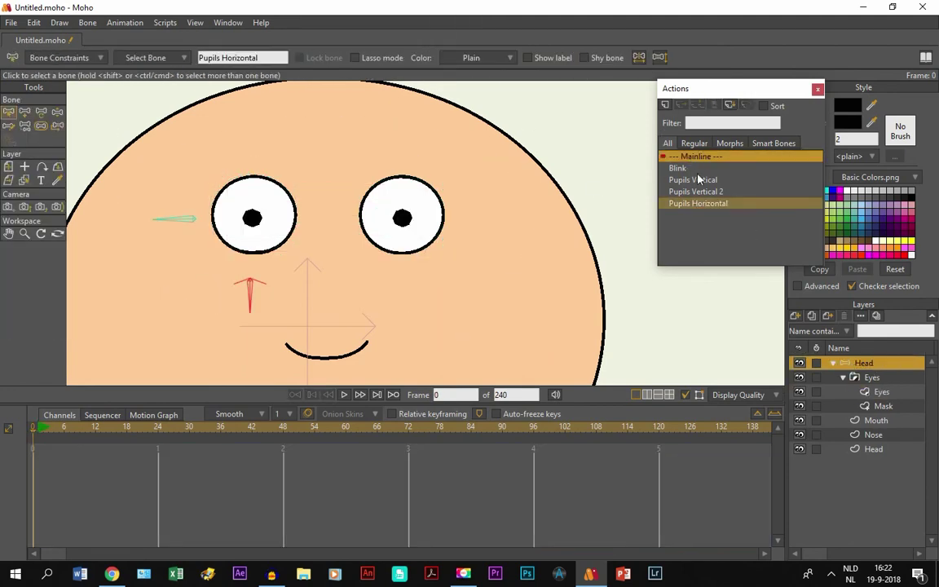
drag(244, 281, 310, 274)
drag(332, 220, 359, 220)
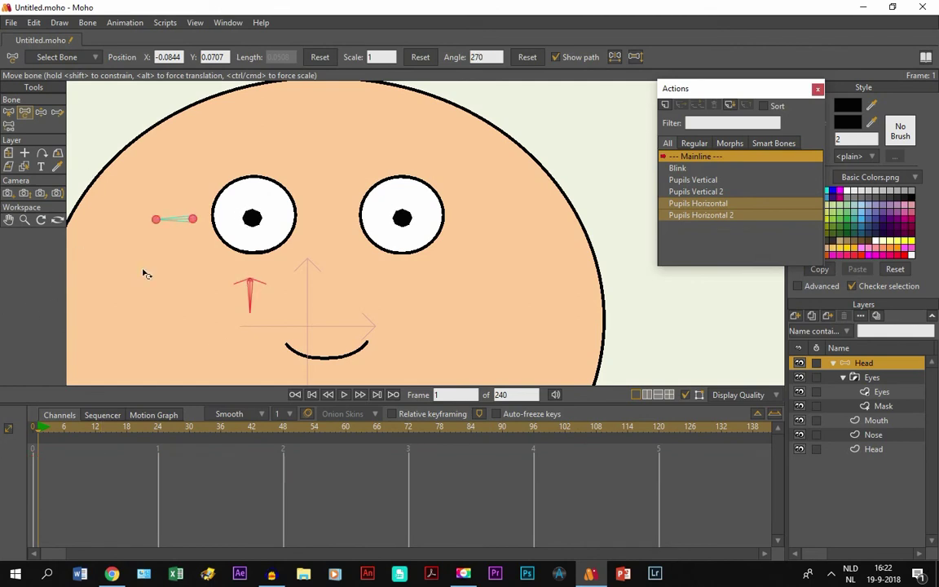
Test-rotate the horizontal and vertical pupil bones, then re-centre the pupils
mouse_move(269, 300)
mouse_down()
mouse_move(245, 289)
mouse_move(295, 285)
mouse_move(222, 305)
mouse_move(254, 311)
mouse_up()
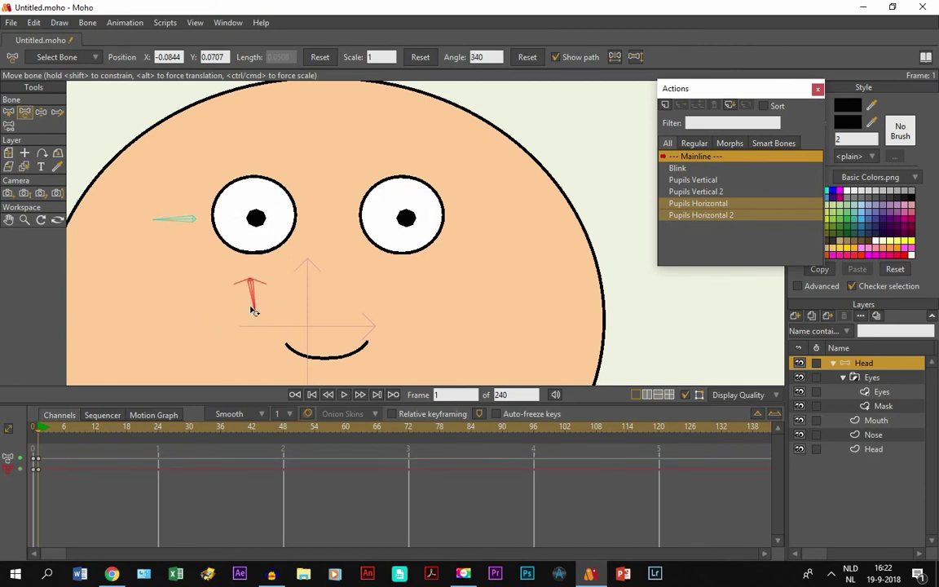
mouse_move(180, 218)
mouse_down()
mouse_move(184, 201)
mouse_move(185, 219)
mouse_up()
drag(253, 306, 235, 294)
click(184, 217)
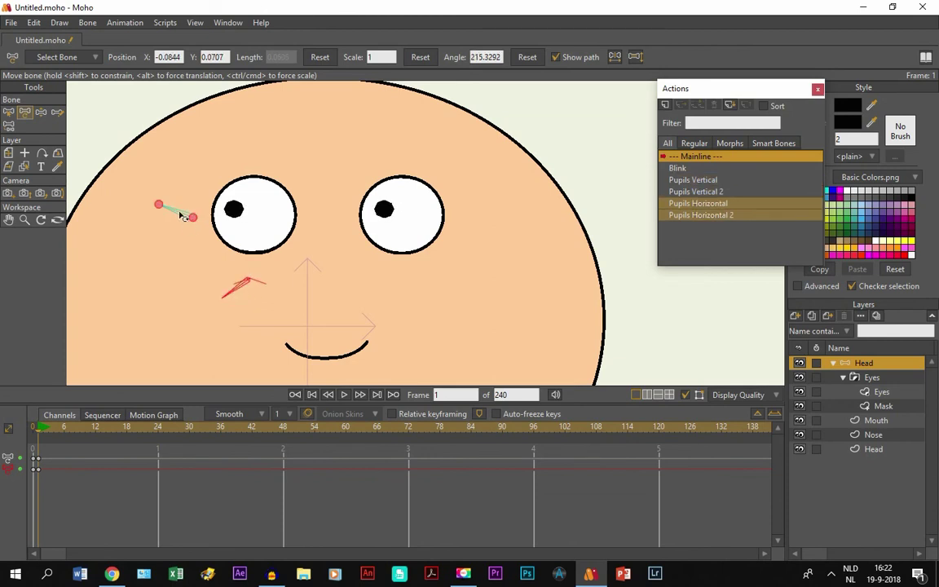
drag(186, 216, 184, 204)
drag(243, 287, 257, 304)
click(206, 226)
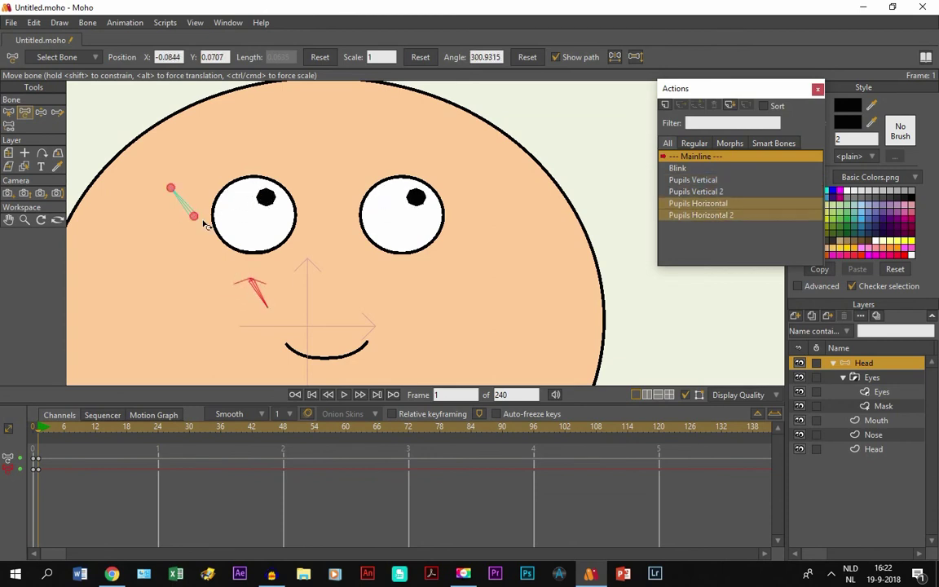
click(195, 213)
mouse_move(195, 213)
mouse_down()
mouse_move(183, 219)
mouse_move(181, 205)
mouse_move(186, 216)
mouse_up()
Test-rotate the Pupils Horizontal and Pupils Vertical bones to check pupil movement
click(253, 295)
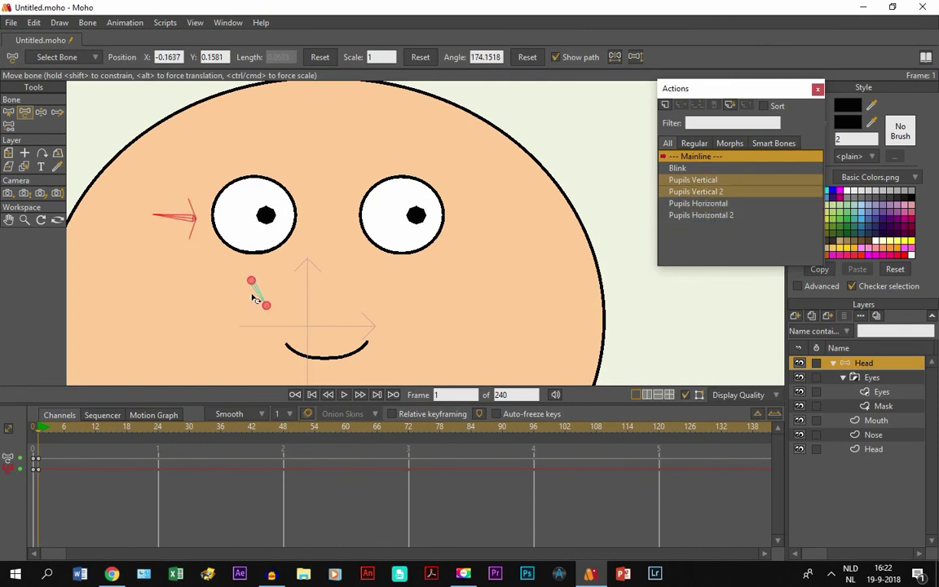
drag(254, 299, 236, 283)
click(186, 222)
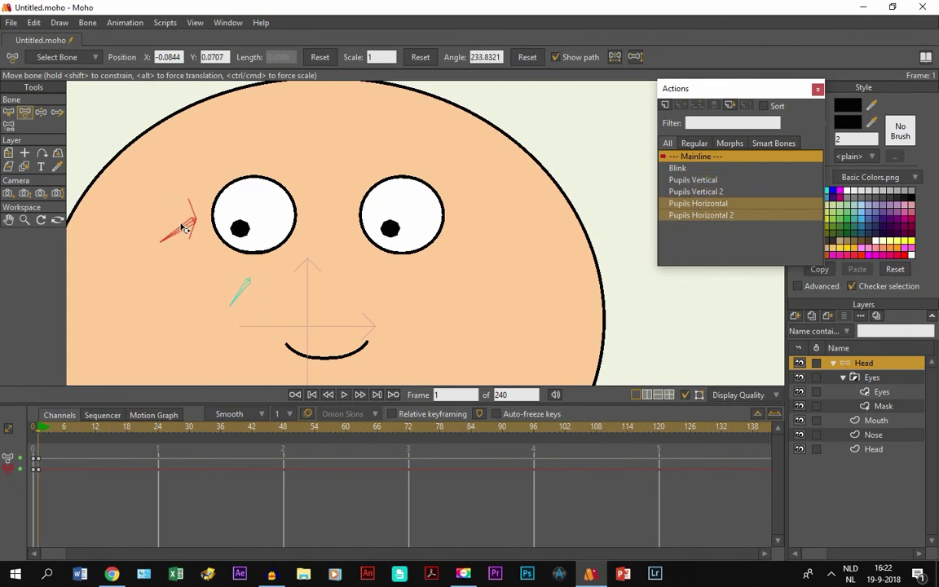
drag(185, 229, 178, 221)
scroll(228, 272, down, 3)
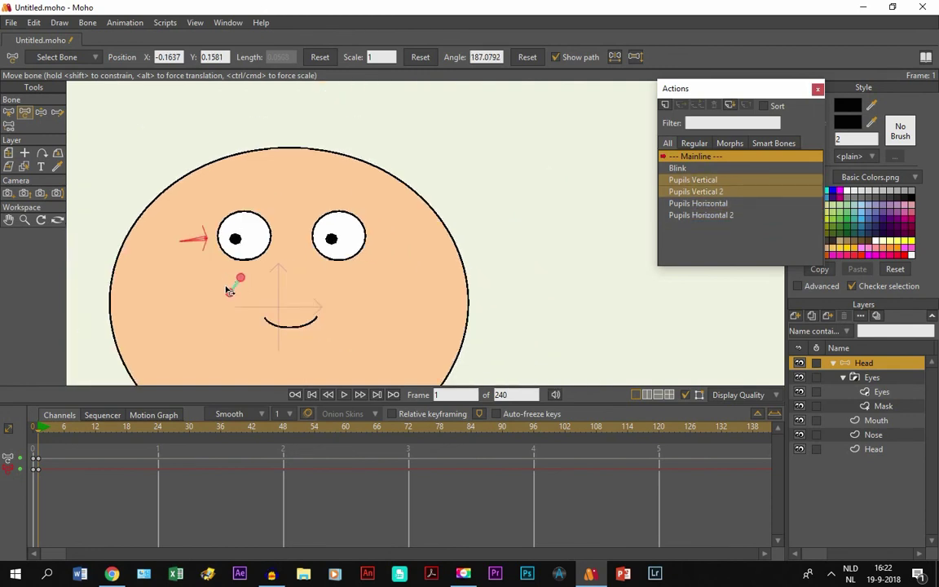
mouse_move(230, 291)
mouse_down()
mouse_move(231, 278)
mouse_move(234, 289)
mouse_up()
Key the Pupils Horizontal bone turning the pupils right at frames 24 and 20, then preview
click(159, 430)
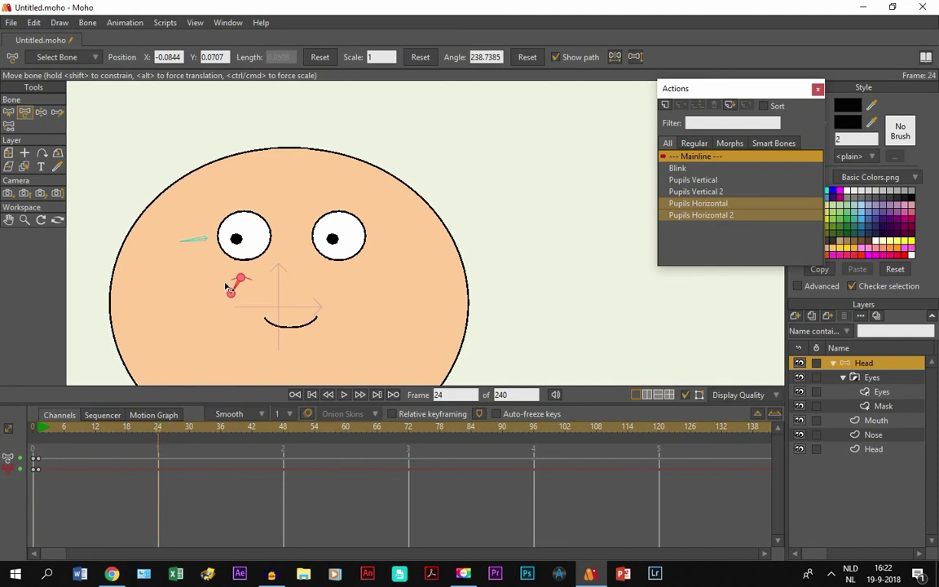
mouse_move(227, 287)
mouse_down()
mouse_move(260, 288)
mouse_move(236, 289)
mouse_up()
click(137, 427)
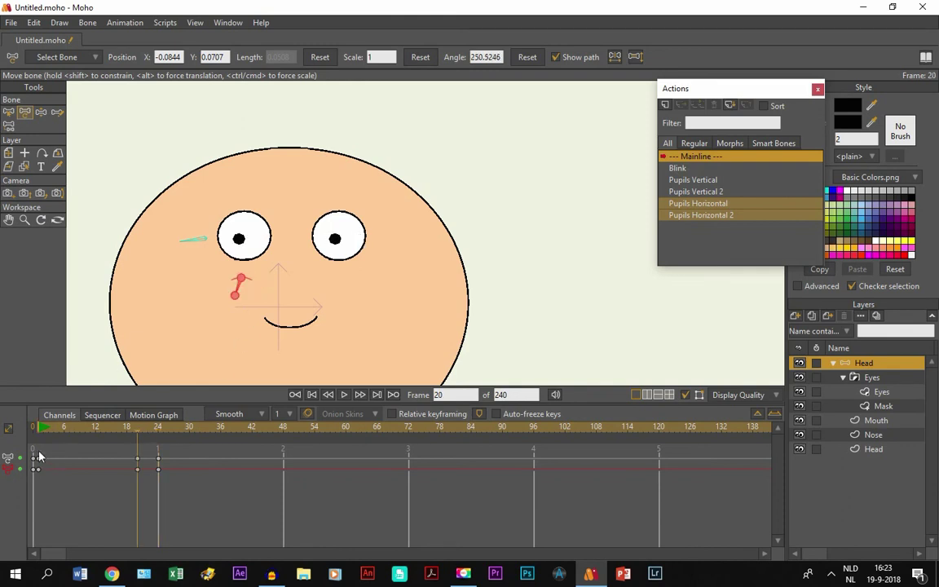
drag(58, 427, 158, 429)
Delete the stray keyframes on the Eyes layer and return to the Head layer
click(884, 392)
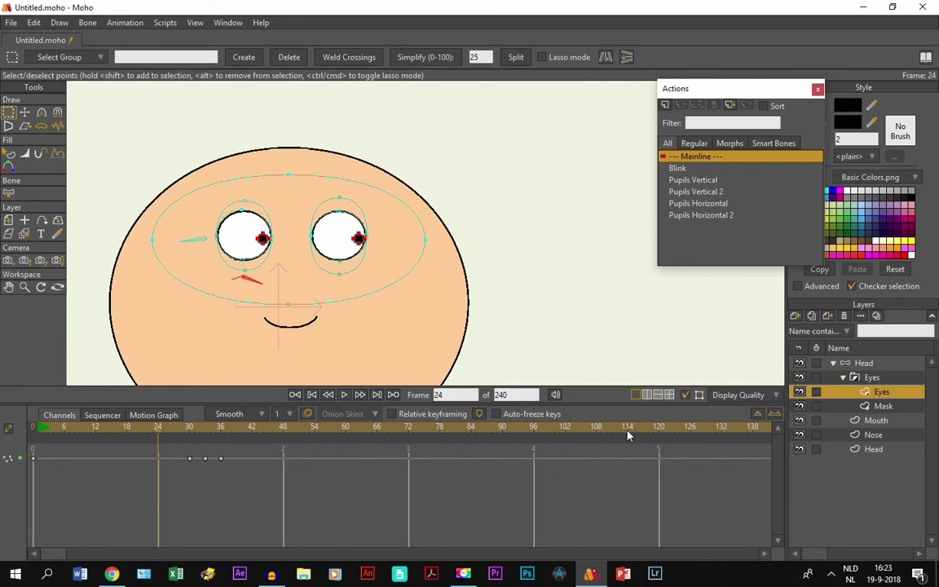
drag(232, 473, 1, 432)
key(Delete)
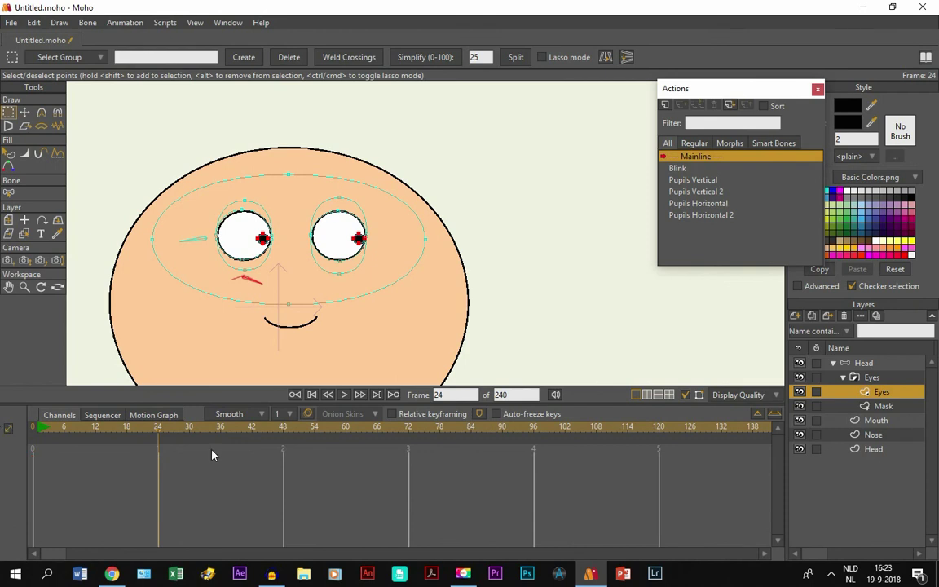
click(862, 362)
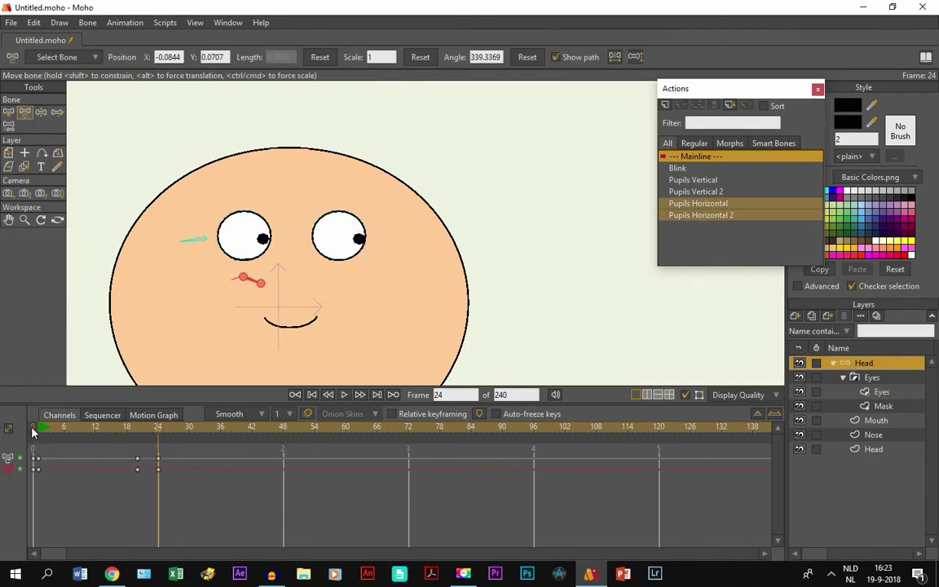
click(36, 432)
click(195, 238)
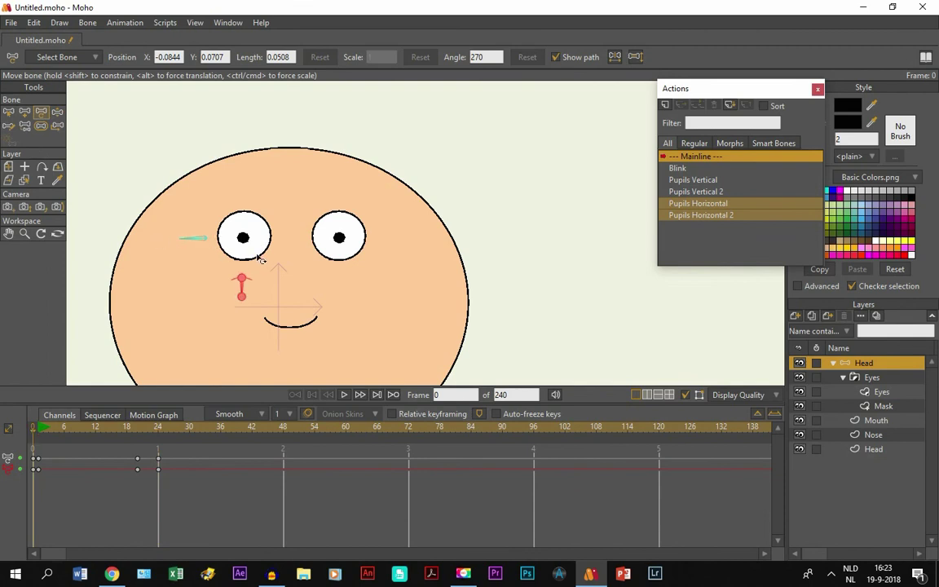
scroll(258, 257, up, 2)
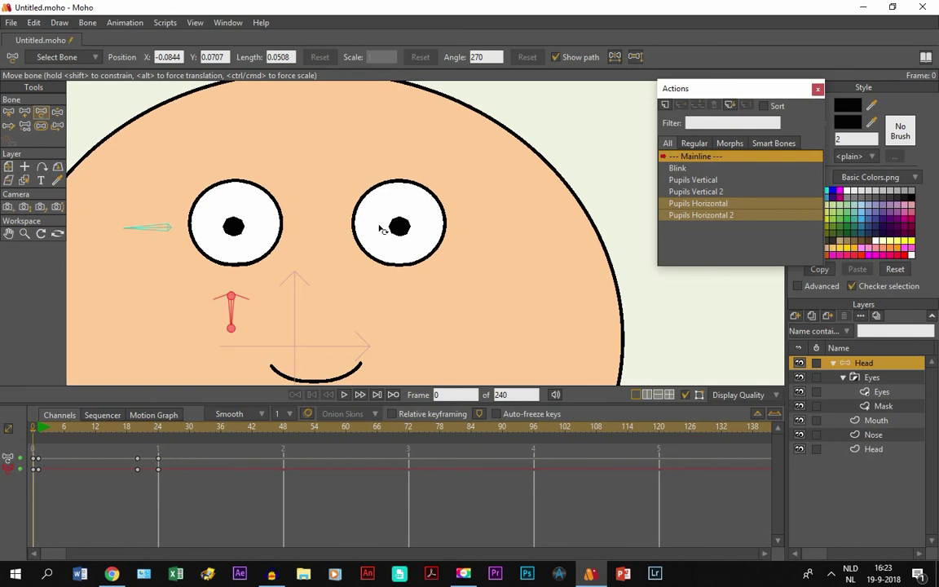
scroll(269, 263, down, 1)
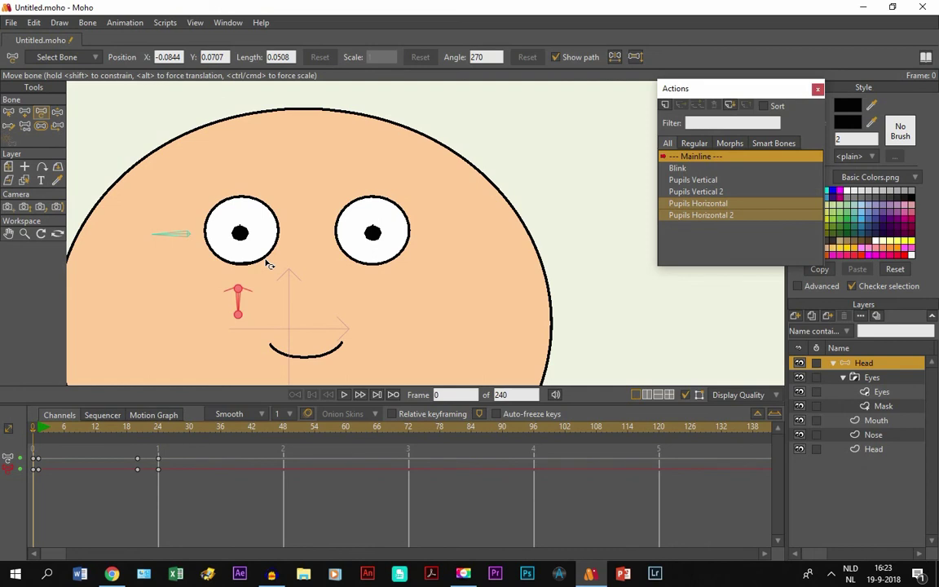
scroll(269, 263, down, 2)
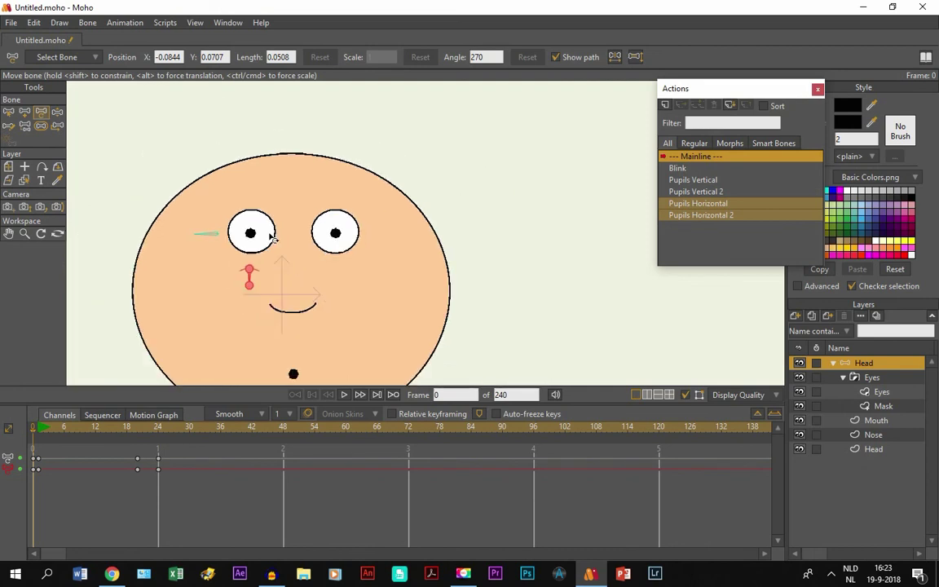